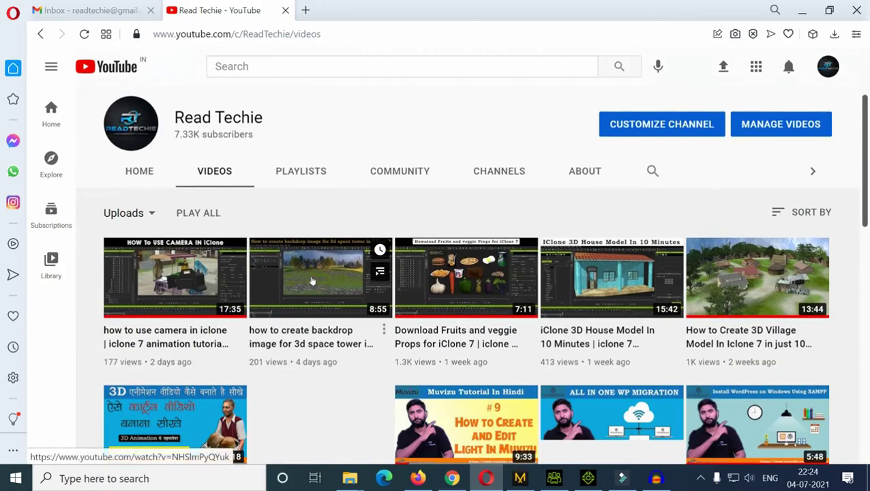
pyautogui.scroll(-4, 312, 281)
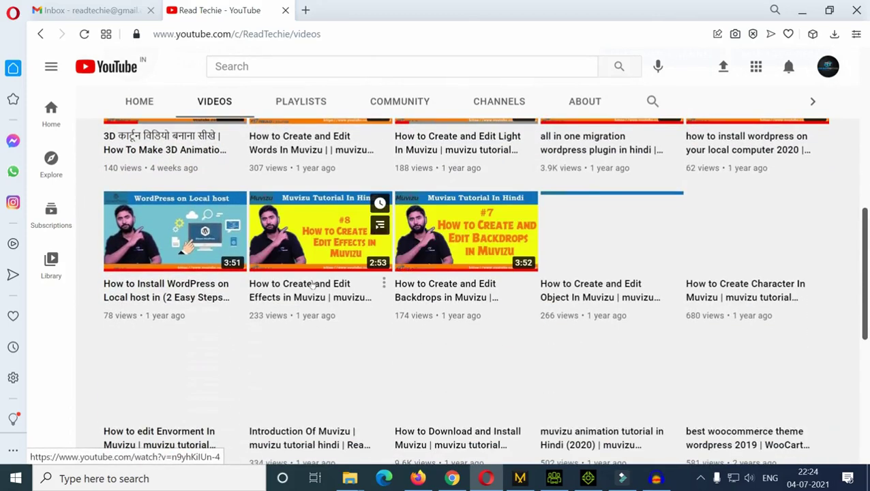
pyautogui.scroll(-3, 312, 284)
pyautogui.scroll(8, 312, 284)
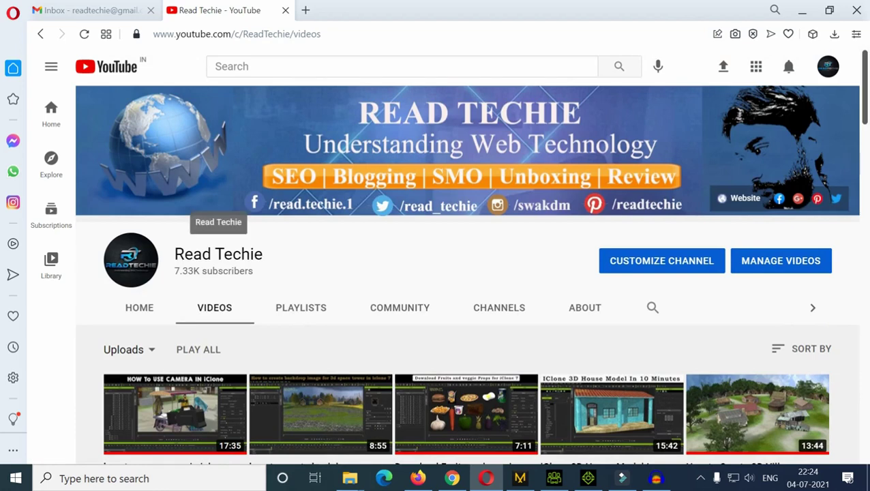
pyautogui.moveTo(271, 253); pyautogui.dragTo(173, 254)
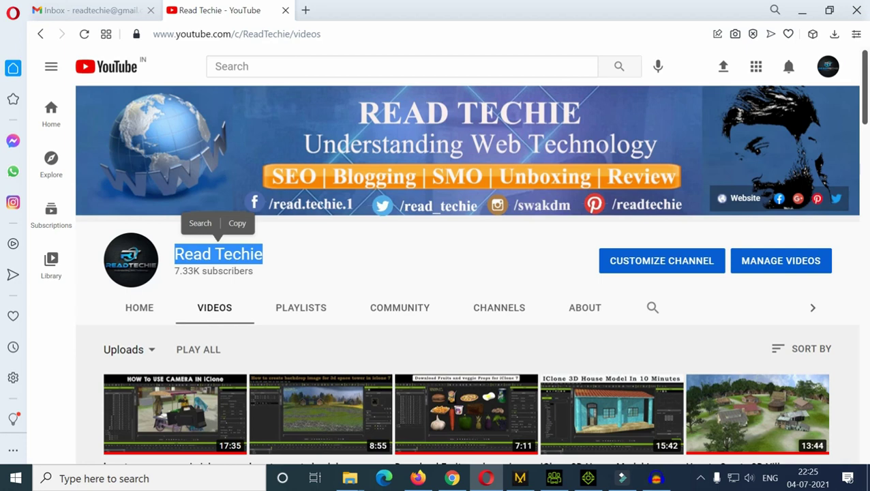
pyautogui.click(587, 478)
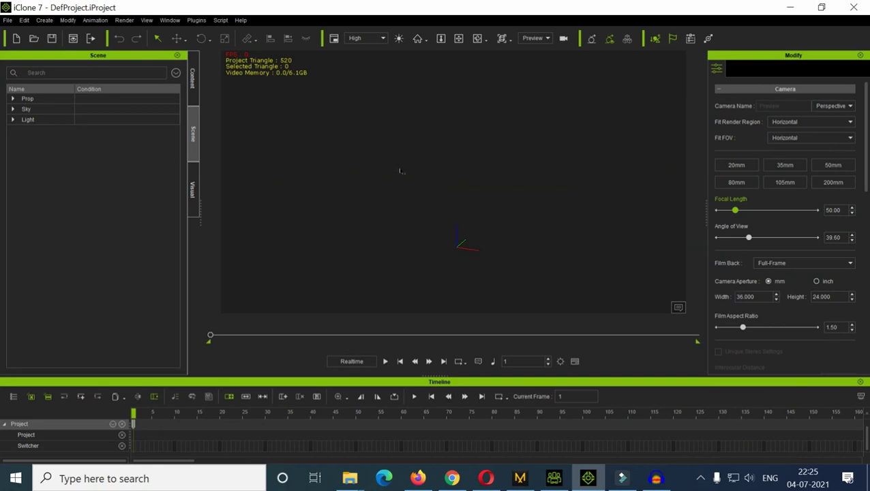
pyautogui.click(553, 478)
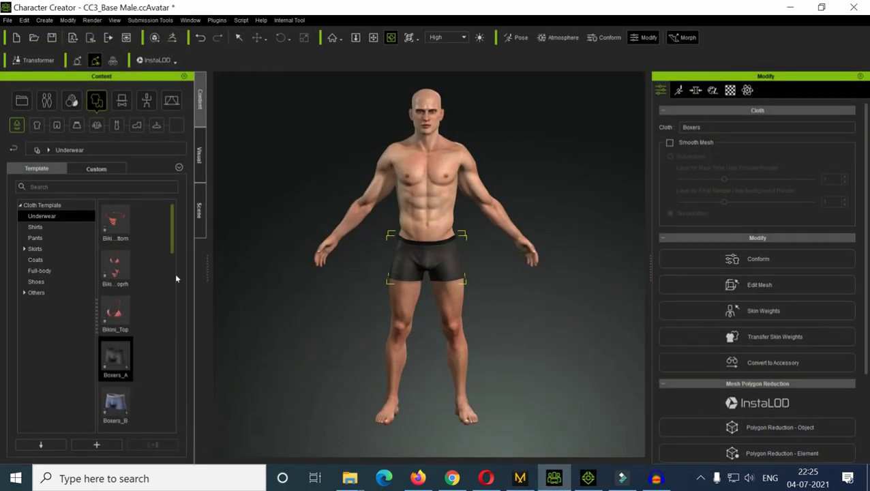
pyautogui.click(519, 478)
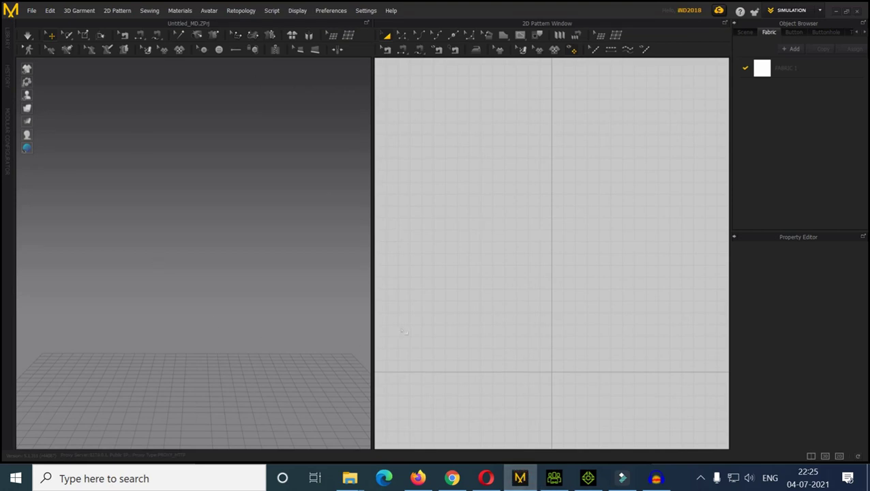
# - Switch to Character Creator and set the Bodybuilder body morph of the male base character to 50
pyautogui.click(554, 478)
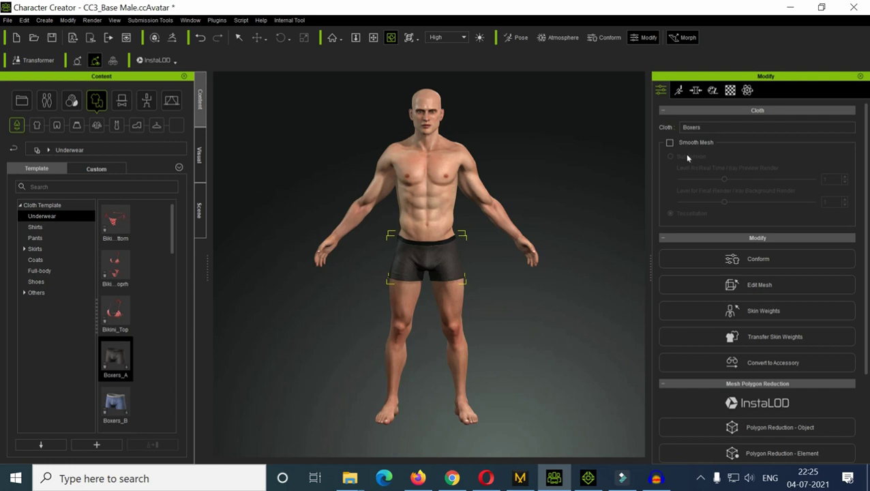
pyautogui.click(695, 90)
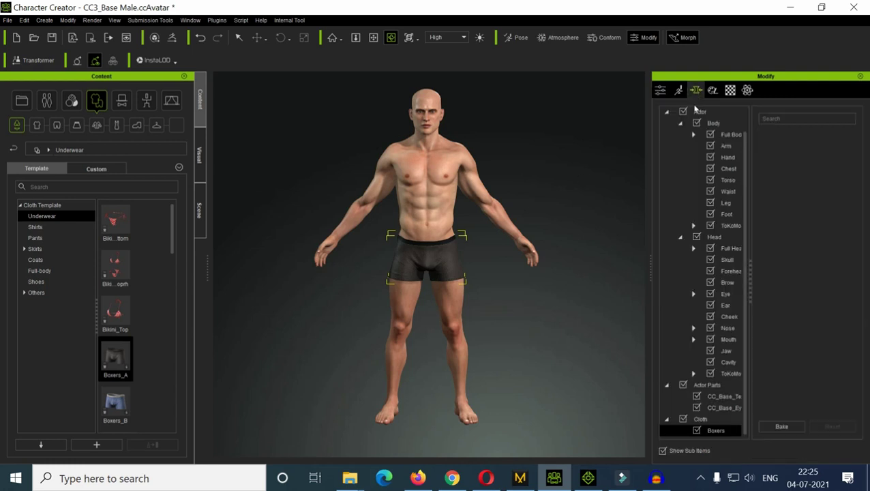
pyautogui.click(712, 122)
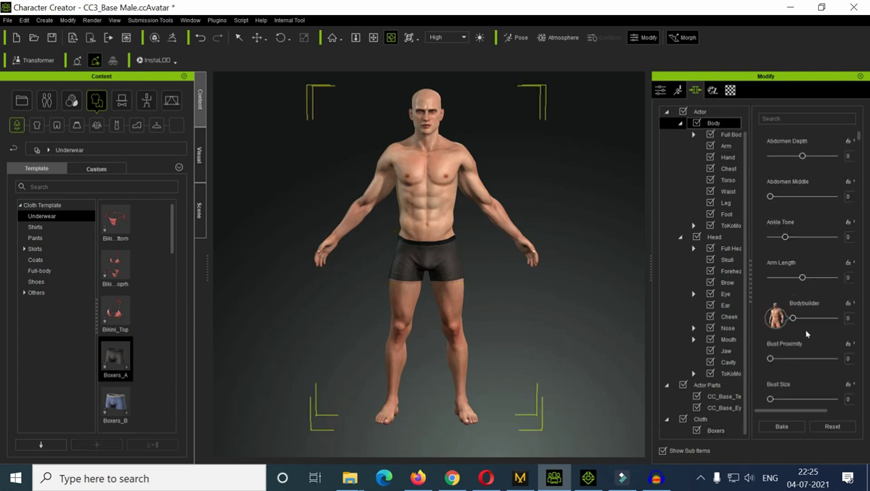
pyautogui.moveTo(792, 318); pyautogui.dragTo(809, 318)
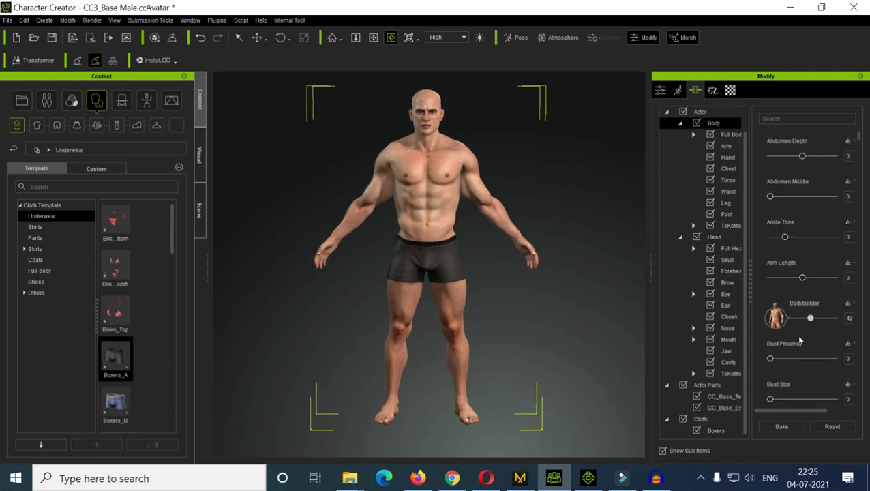
pyautogui.click(848, 318)
pyautogui.write('50')
pyautogui.press('Return')
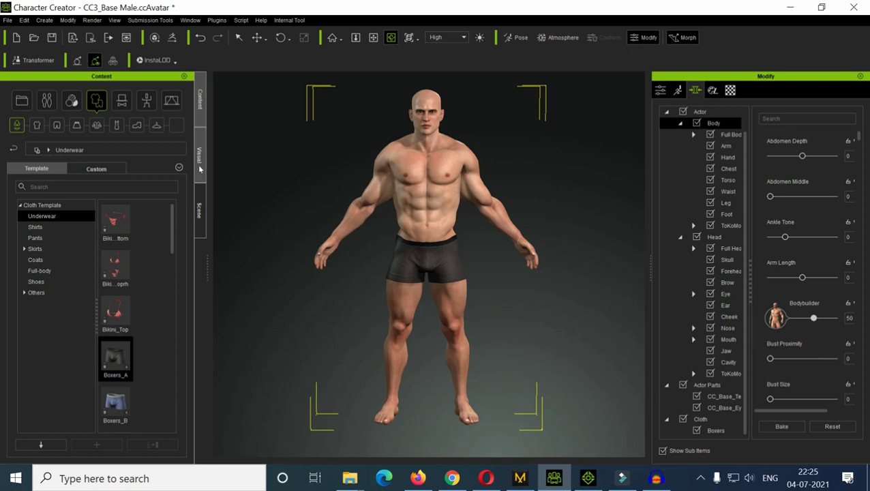
# - Apply the _Default MotionPlus T-pose to the character and check it from several sides
pyautogui.click(146, 100)
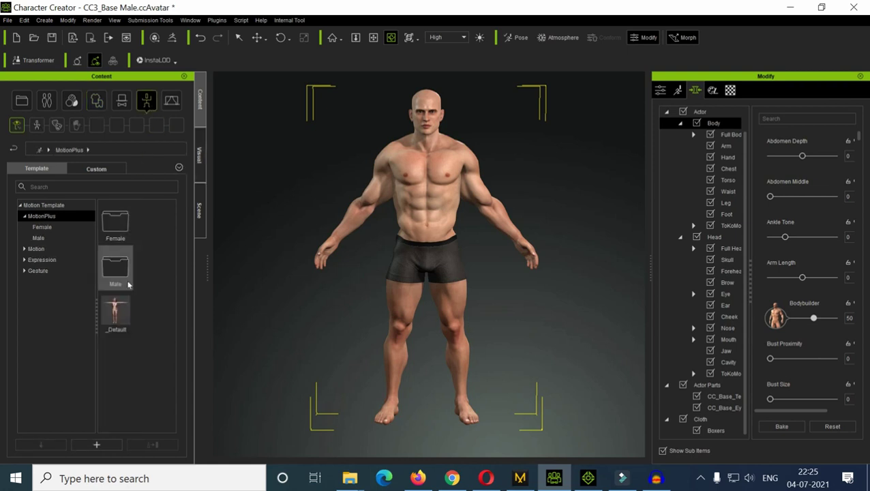
pyautogui.doubleClick(124, 310)
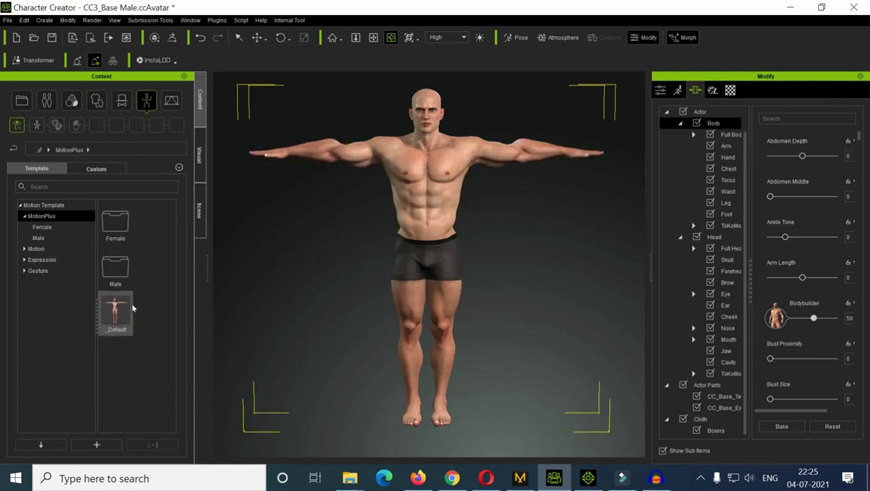
pyautogui.moveTo(511, 191); pyautogui.dragTo(225, 218, button='right')
pyautogui.moveTo(381, 221); pyautogui.dragTo(486, 223, button='right')
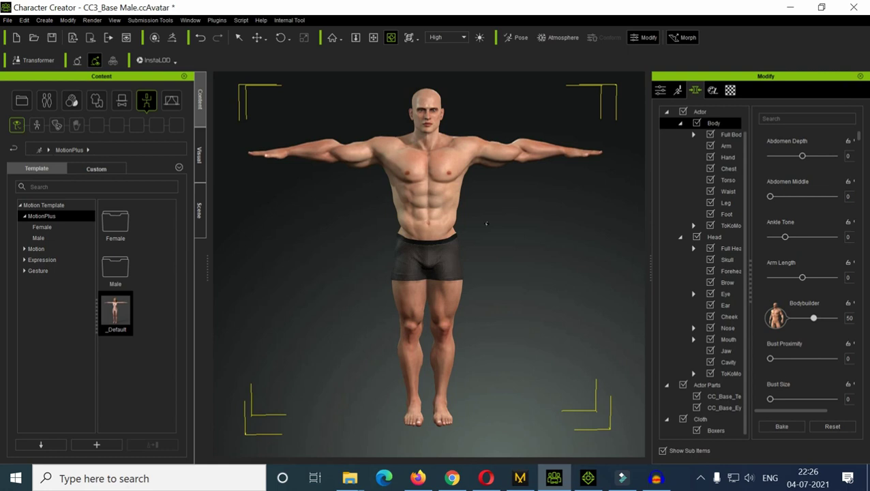
pyautogui.moveTo(489, 223); pyautogui.dragTo(486, 224, button='right')
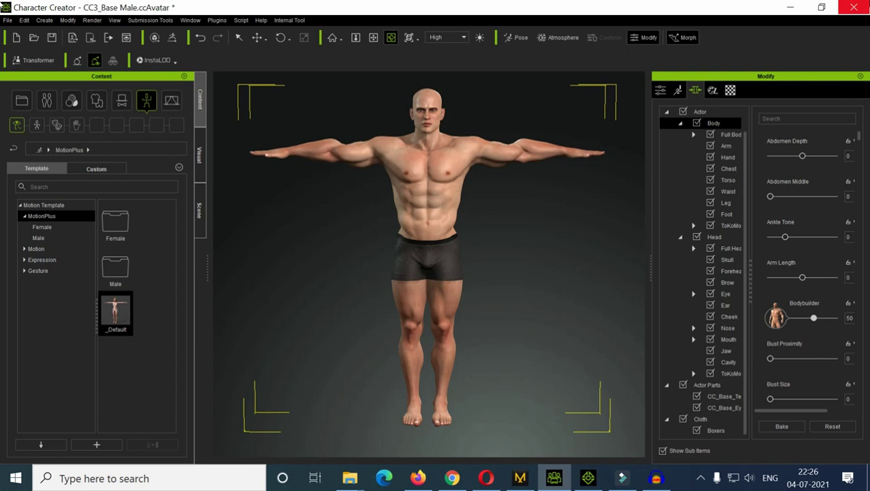
pyautogui.click(8, 20)
pyautogui.moveTo(47, 117)
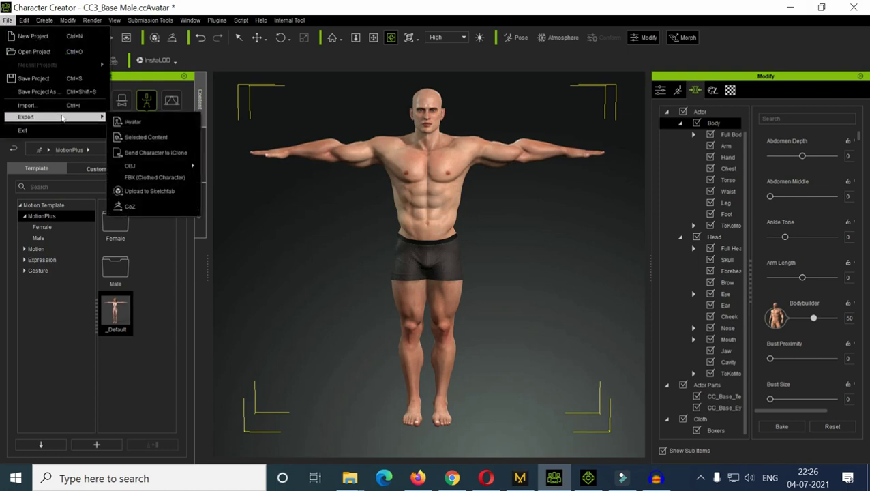
pyautogui.click(152, 178)
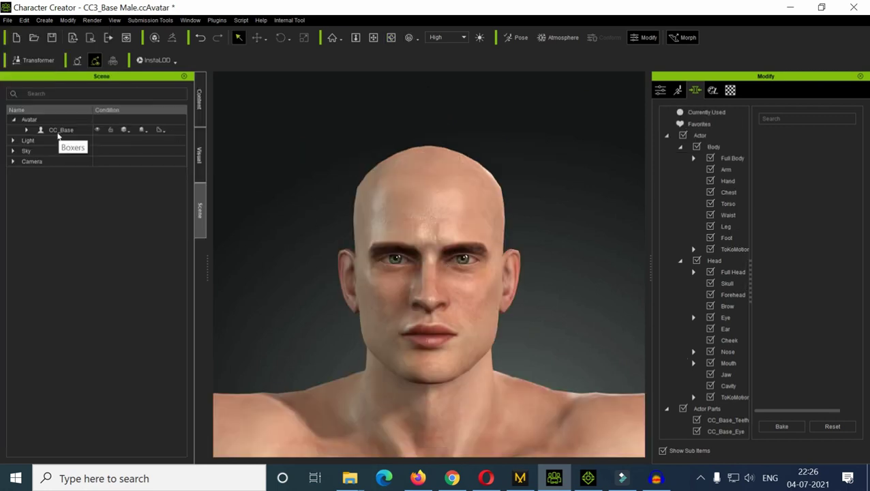
# - Export the character as an FBX (Clothed Character) file to the Documents folder, entering a person's first name as the file name
pyautogui.click(6, 21)
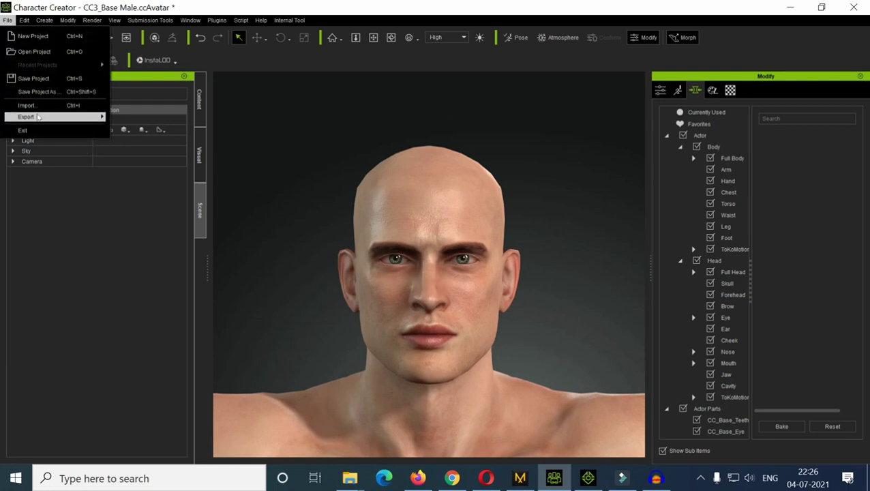
pyautogui.moveTo(53, 120)
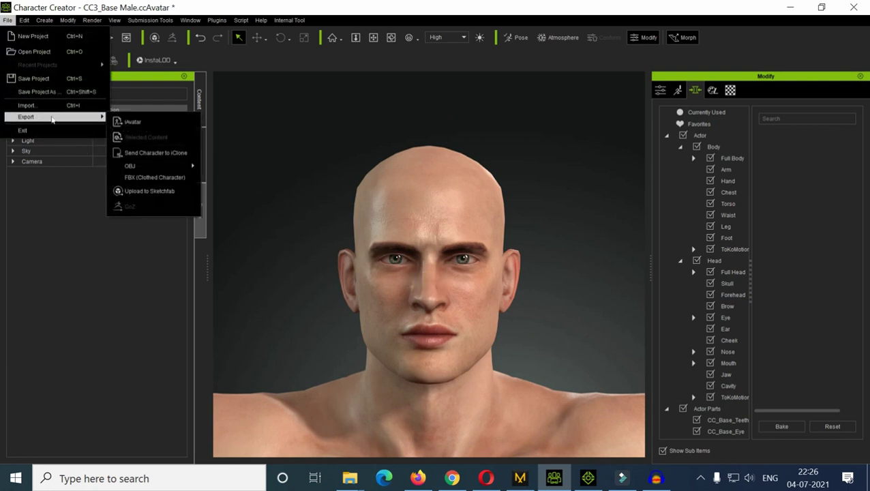
pyautogui.click(137, 178)
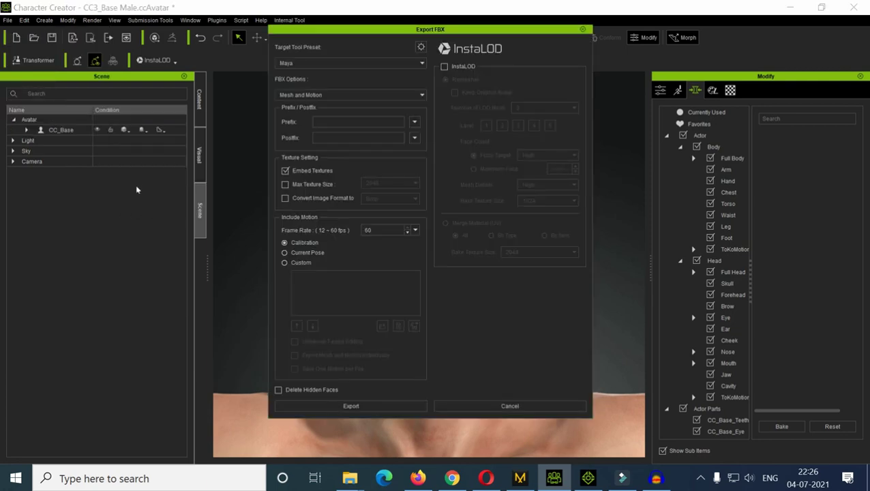
pyautogui.click(344, 406)
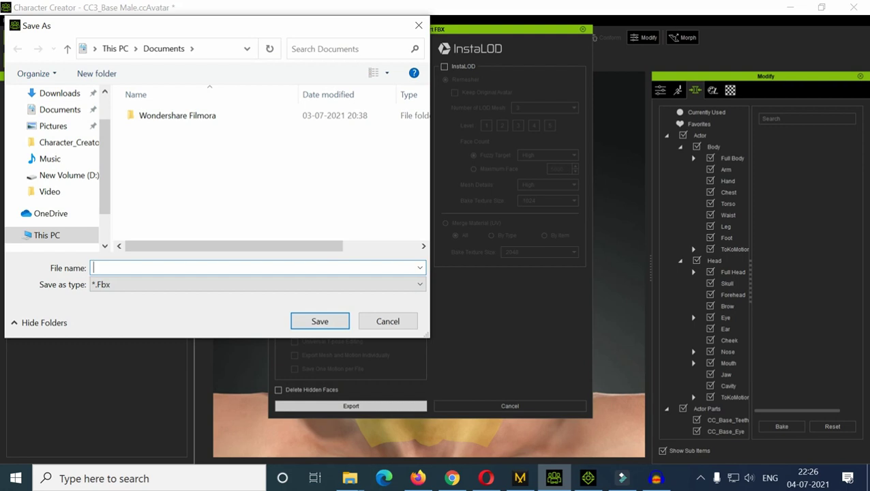
pyautogui.write('Anuj')
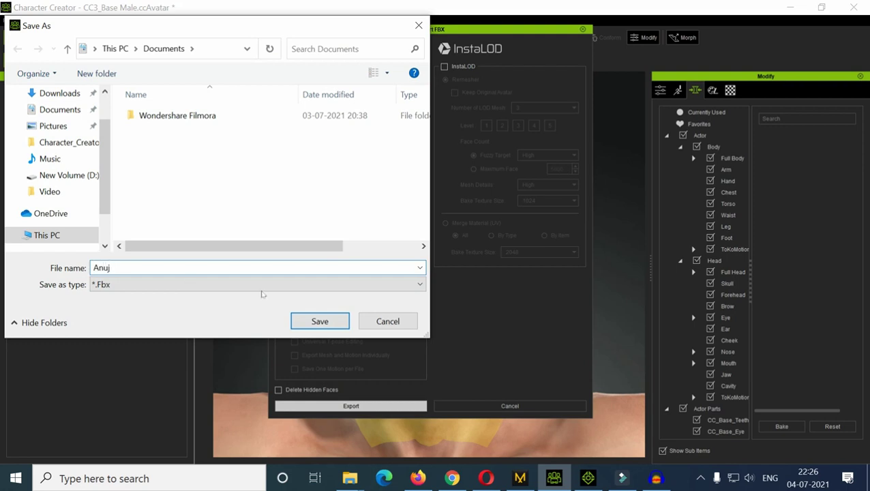
pyautogui.click(316, 326)
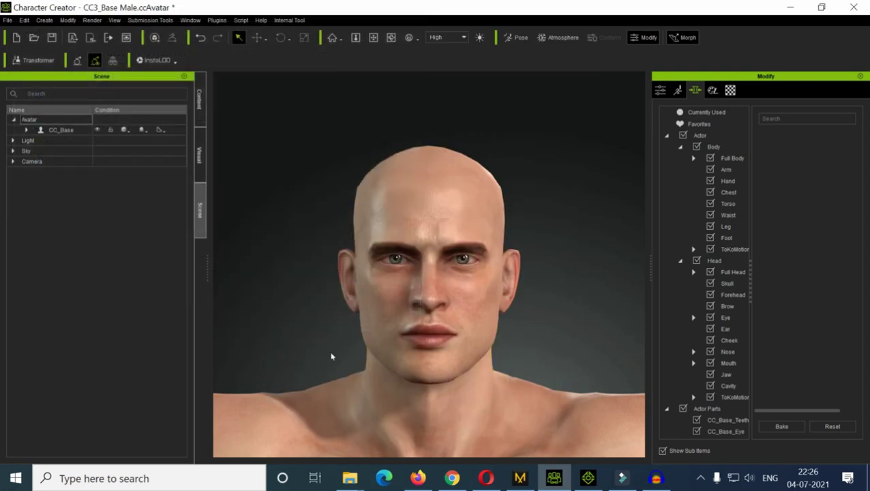
# - Switch to Marvelous Designer and open the exported character as an avatar from the Documents folder, using the FBX file type
pyautogui.click(519, 478)
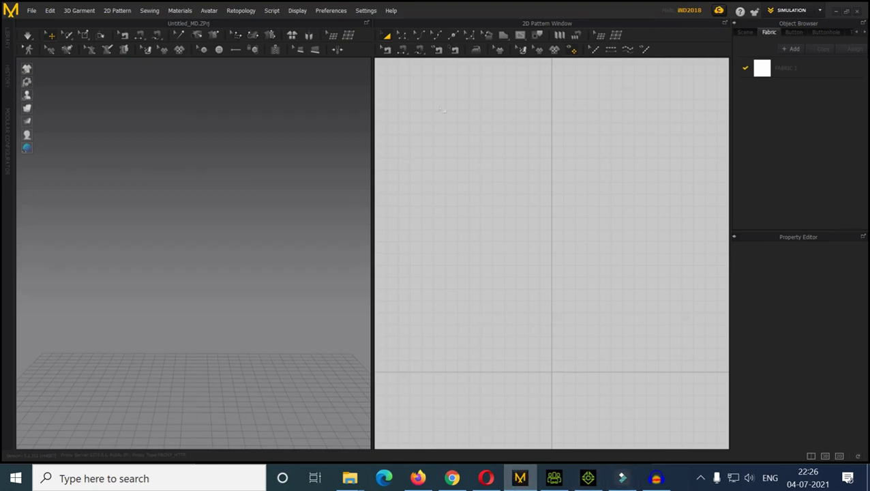
pyautogui.click(31, 11)
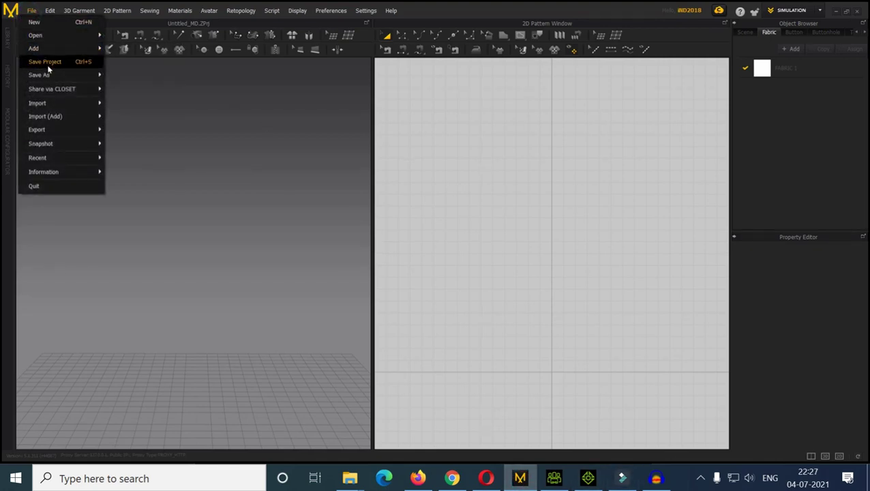
pyautogui.moveTo(47, 35)
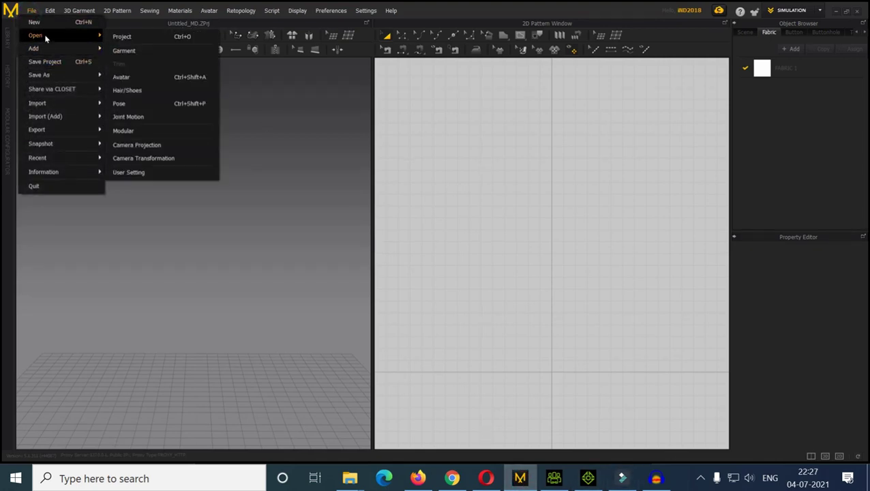
pyautogui.click(125, 77)
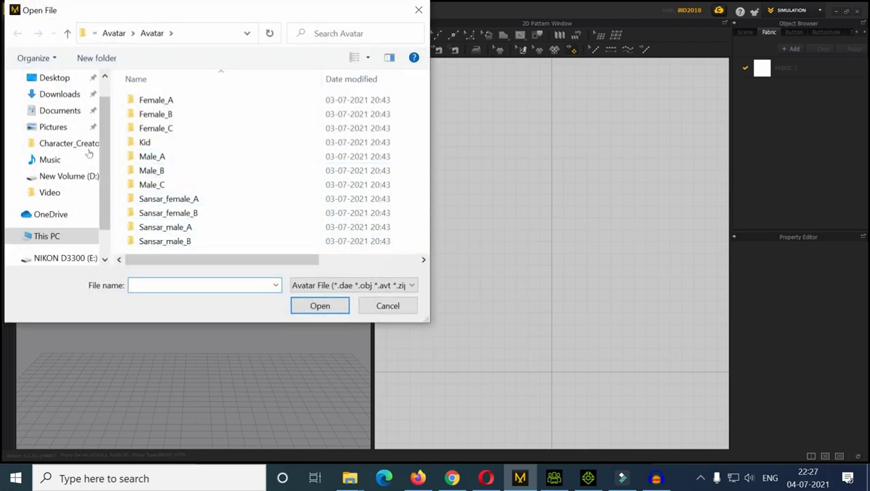
pyautogui.click(69, 110)
pyautogui.click(327, 285)
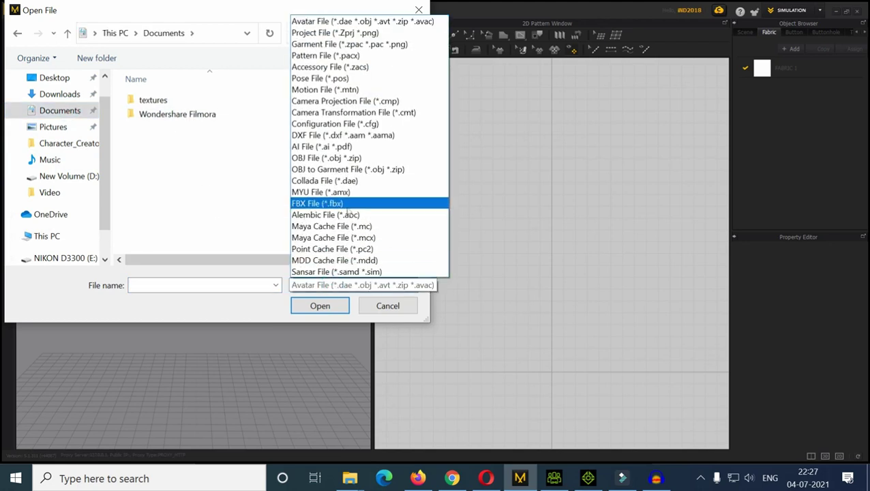
pyautogui.click(340, 203)
pyautogui.click(145, 132)
pyautogui.doubleClick(146, 129)
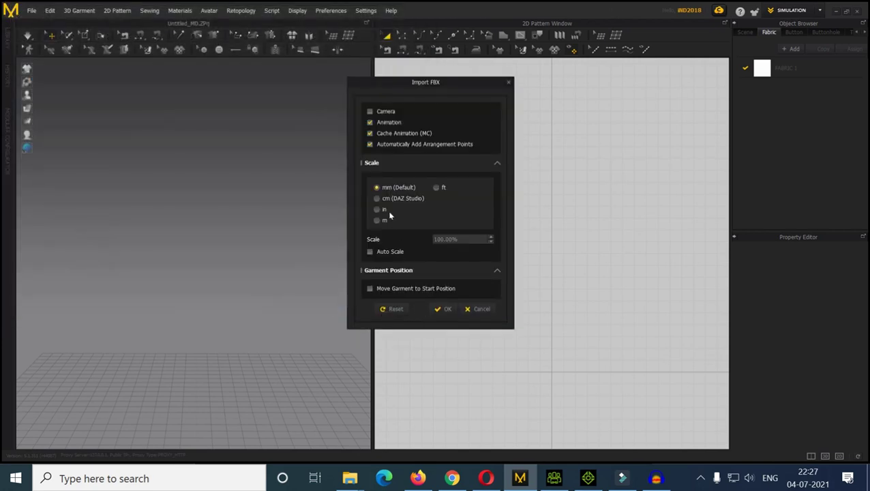
# - Import the FBX avatar with Auto Scale enabled
pyautogui.click(369, 251)
pyautogui.click(442, 311)
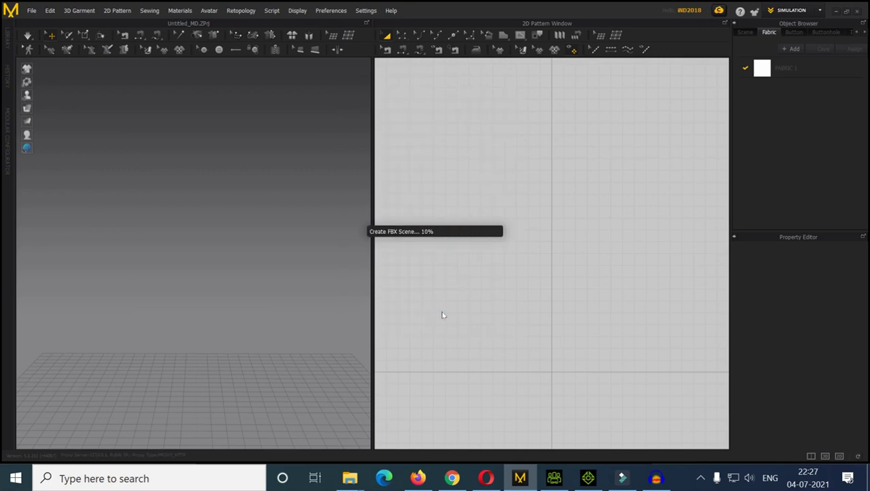
pyautogui.click(435, 265)
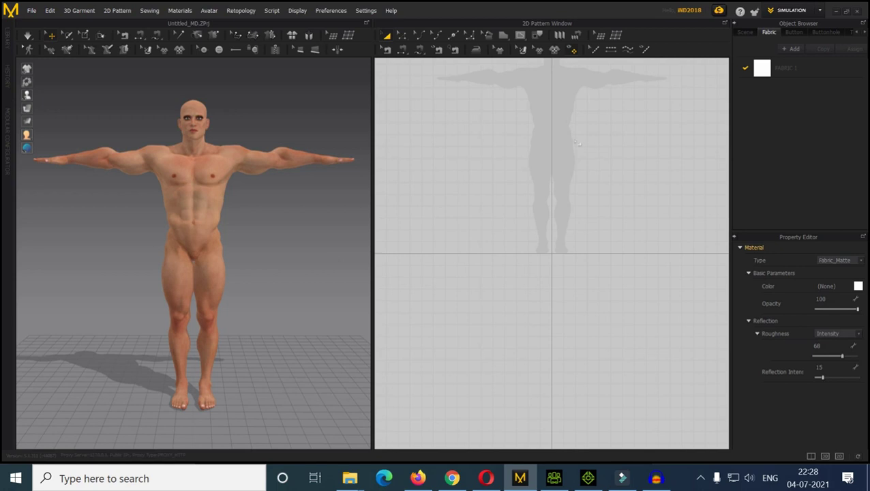
# - Show only the 2D pattern window with the avatar silhouette
pyautogui.moveTo(519, 481)
pyautogui.click(839, 456)
pyautogui.scroll(-3, 423, 160)
pyautogui.scroll(5, 422, 160)
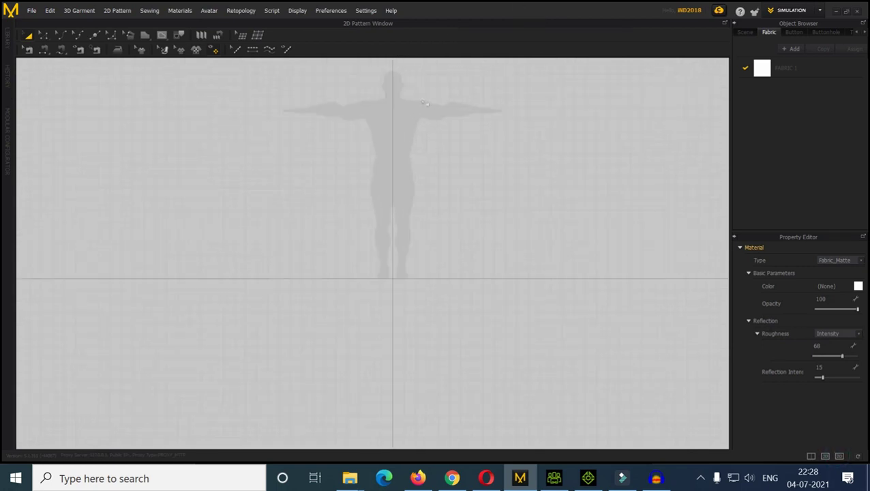
# - Draw a closed seven-point polygon pattern for one trouser leg over the silhouette, with a hem about 169 mm wide and an inseam about 692 mm long
pyautogui.click(44, 35)
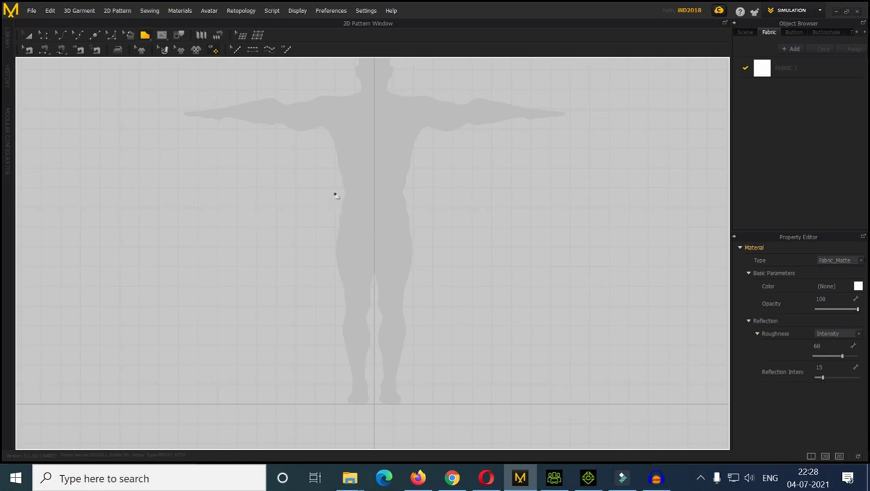
pyautogui.click(334, 195)
pyautogui.click(315, 247)
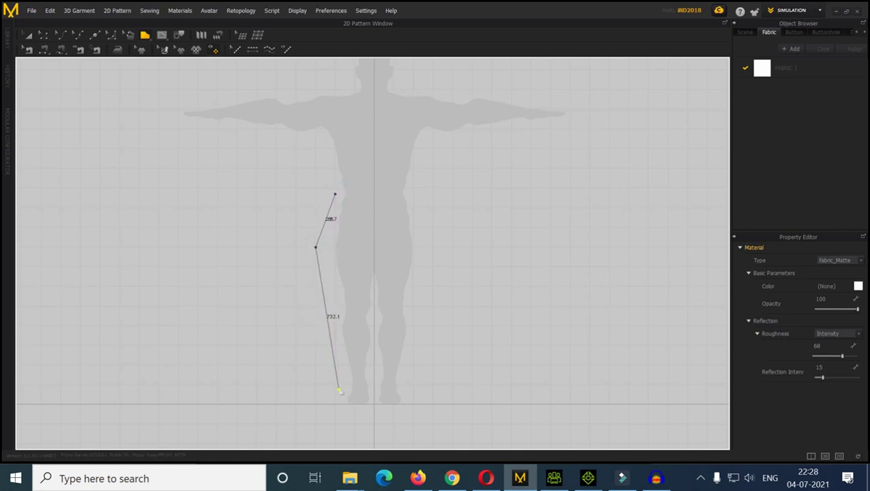
pyautogui.click(341, 383)
pyautogui.click(373, 382)
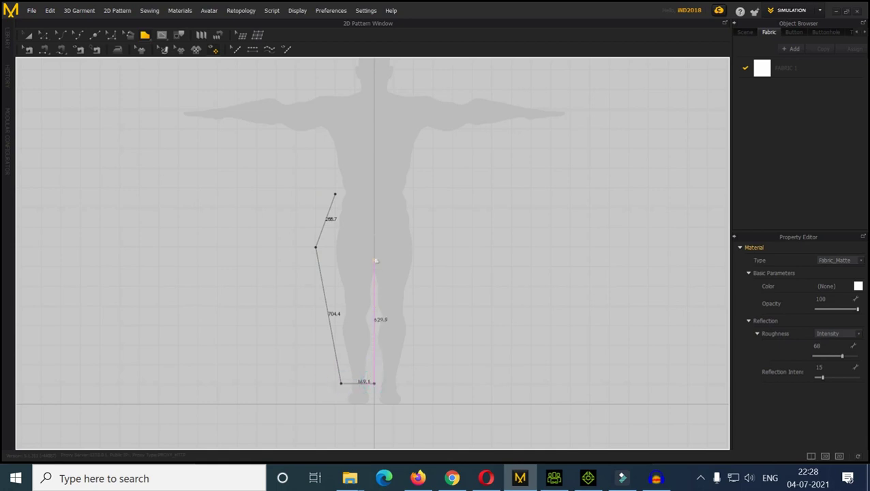
pyautogui.click(374, 248)
pyautogui.click(355, 223)
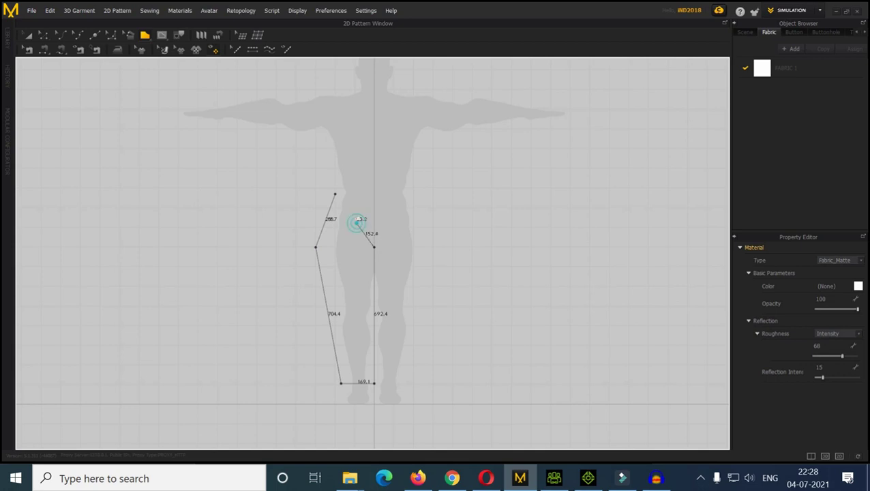
pyautogui.click(355, 193)
pyautogui.click(335, 194)
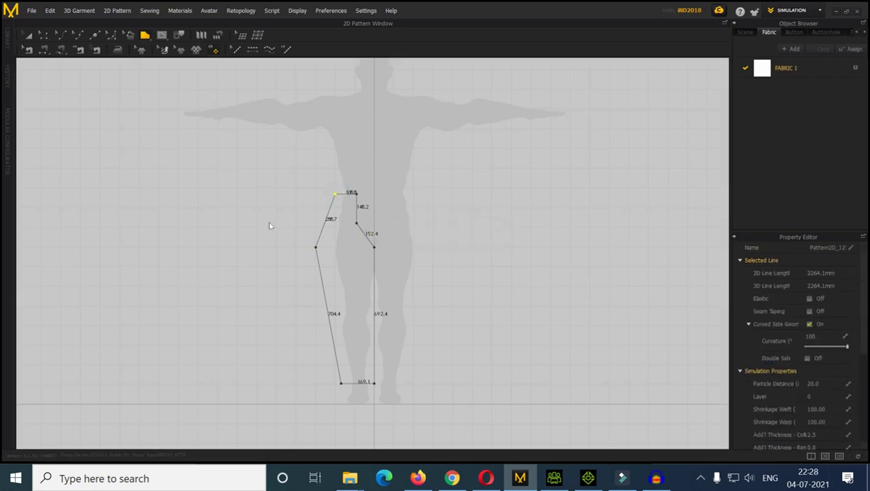
# - Round the leg panel's outer hip corner down to thigh level and its inner crotch corner into smooth curves
pyautogui.click(113, 34)
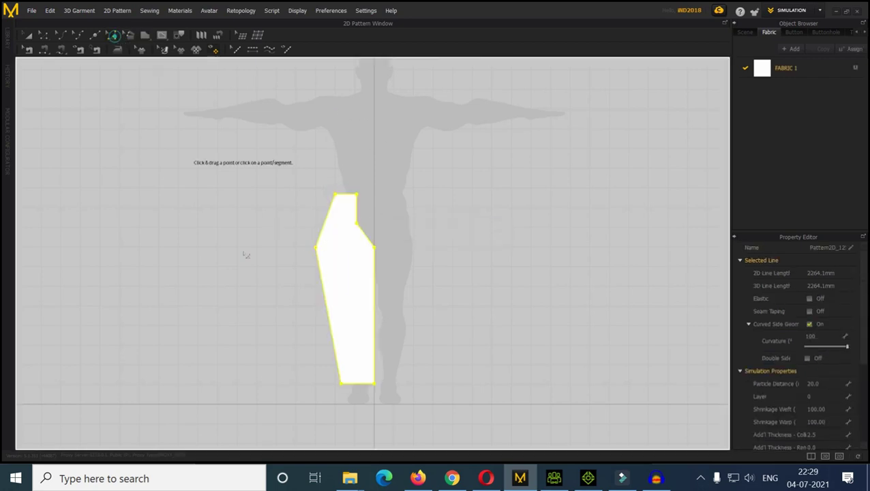
pyautogui.click(317, 248)
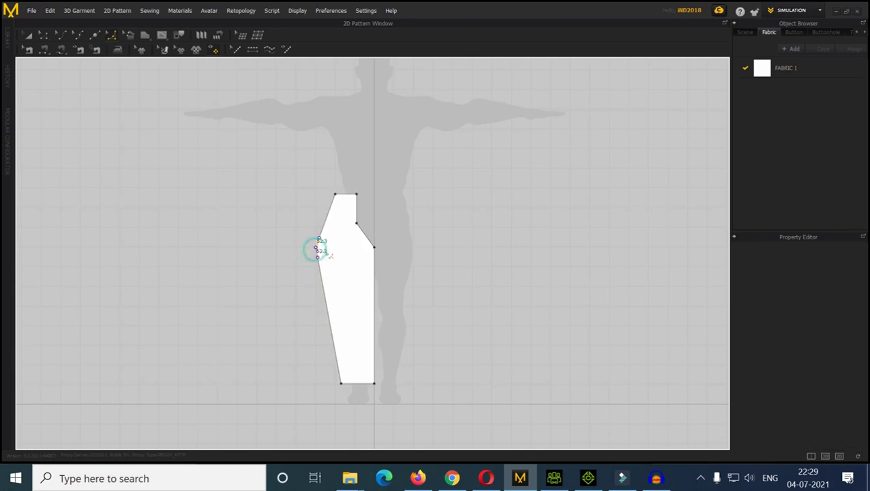
pyautogui.moveTo(318, 248); pyautogui.dragTo(325, 302)
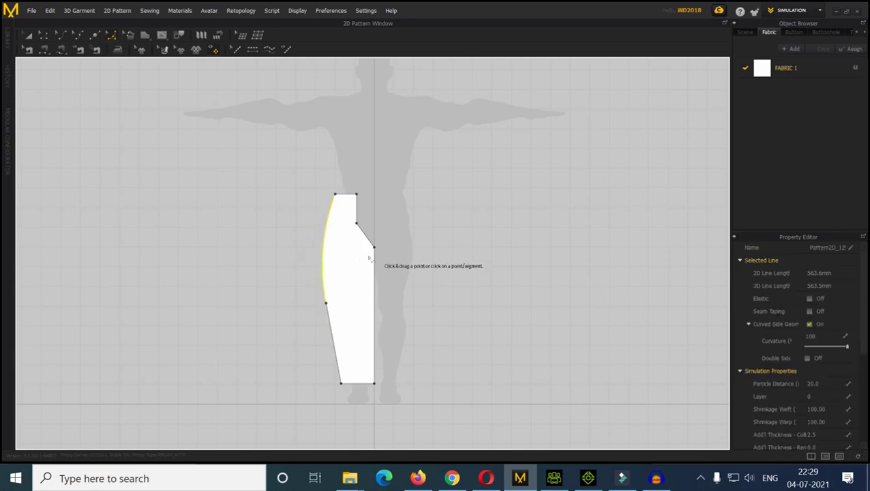
pyautogui.click(361, 229)
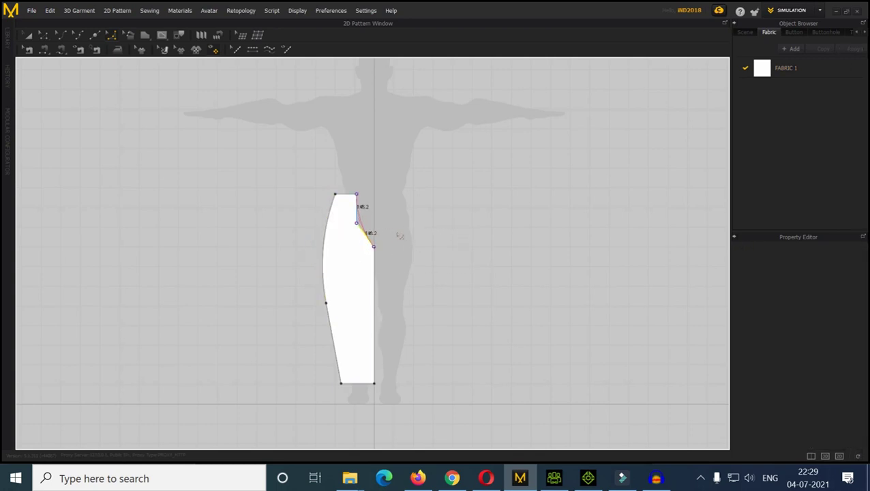
pyautogui.press('Delete')
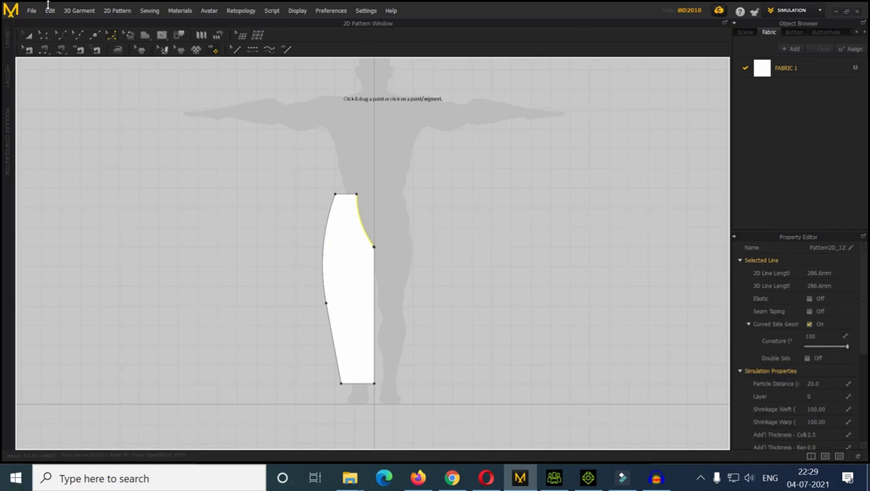
# - Copy the whole leg panel and paste the duplicate level beside it over the avatar's other leg
pyautogui.click(29, 35)
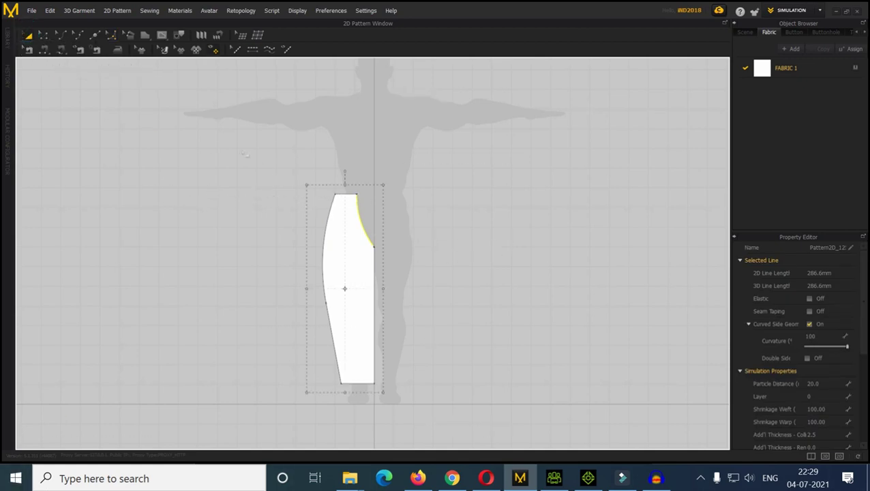
pyautogui.moveTo(240, 150); pyautogui.dragTo(378, 227)
pyautogui.moveTo(404, 410); pyautogui.dragTo(405, 410)
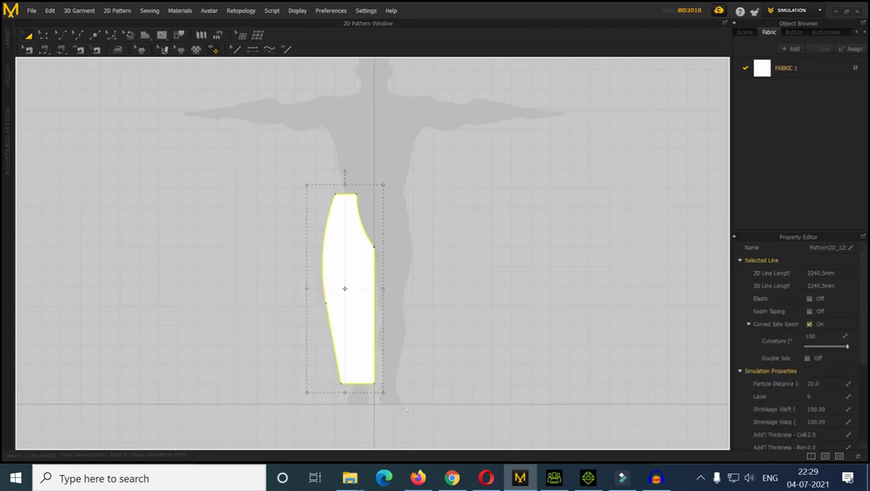
pyautogui.hotkey('ctrl', 'c')
pyautogui.hotkey('ctrl', 'v')
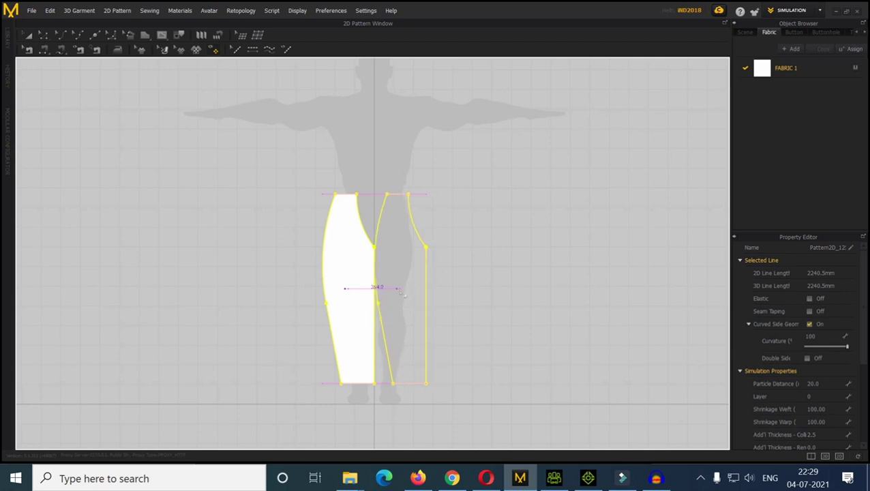
pyautogui.click(400, 291)
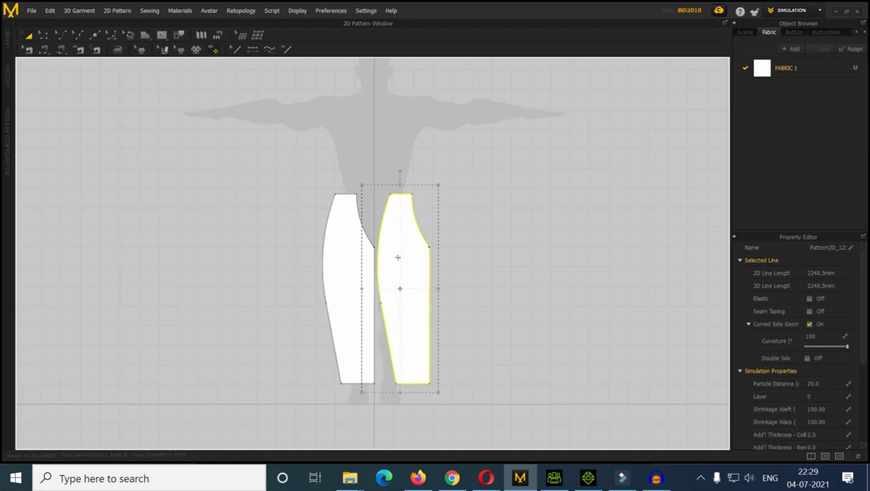
# - Flip the duplicated leg panel horizontally and shift it so its inseam sits just beside the original panel's inseam
pyautogui.rightClick(397, 256)
pyautogui.click(452, 357)
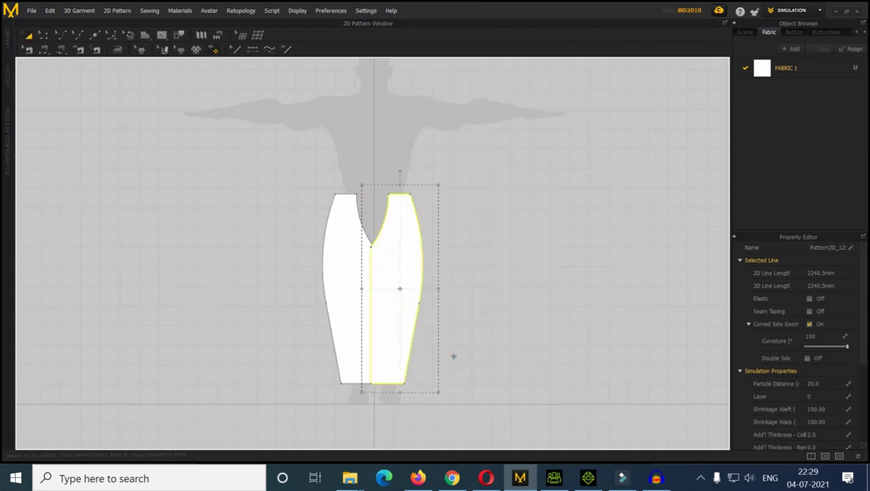
pyautogui.moveTo(392, 259); pyautogui.dragTo(397, 259)
pyautogui.click(231, 283)
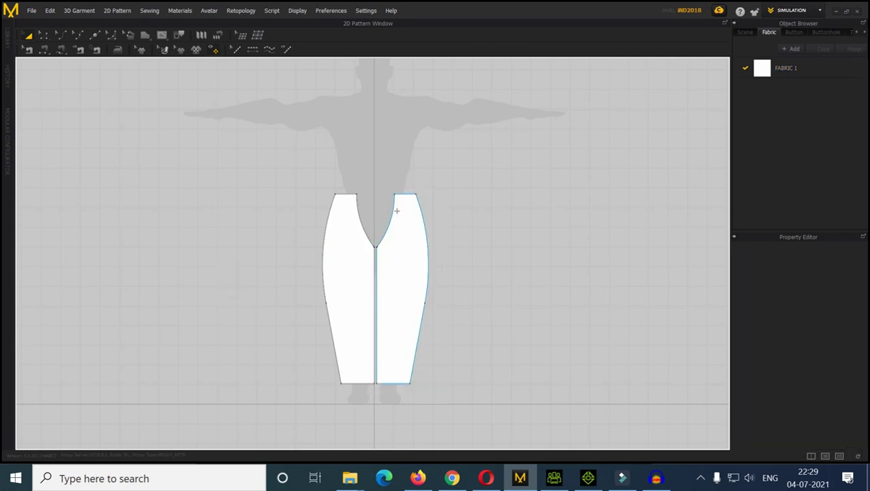
# - Copy both leg panels and paste the pair beside the originals at the same height
pyautogui.moveTo(502, 415); pyautogui.dragTo(500, 419)
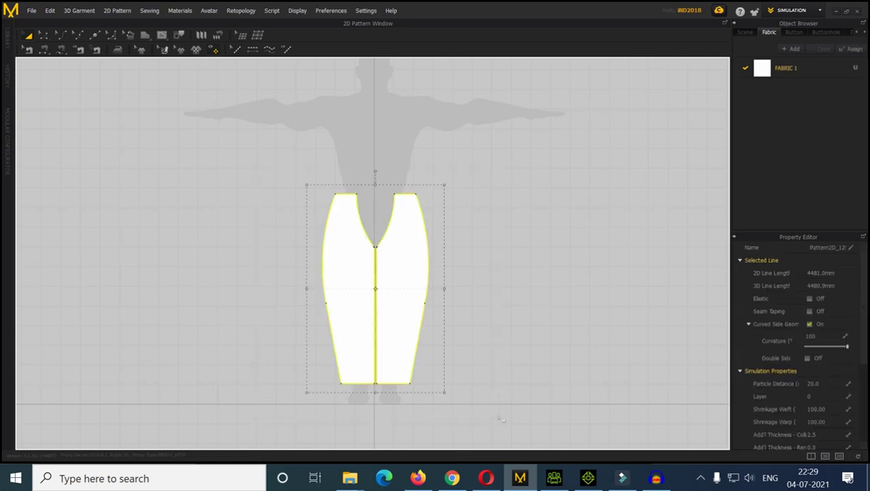
pyautogui.hotkey('ctrl', 'v')
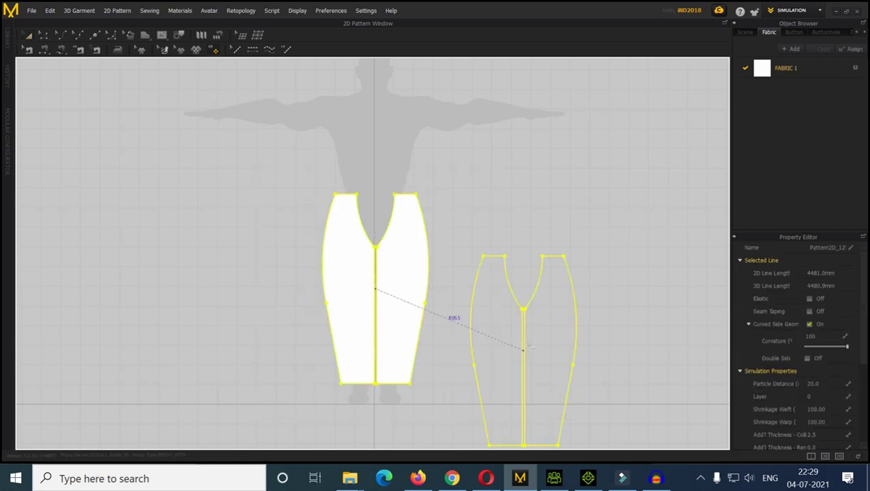
pyautogui.click(506, 292)
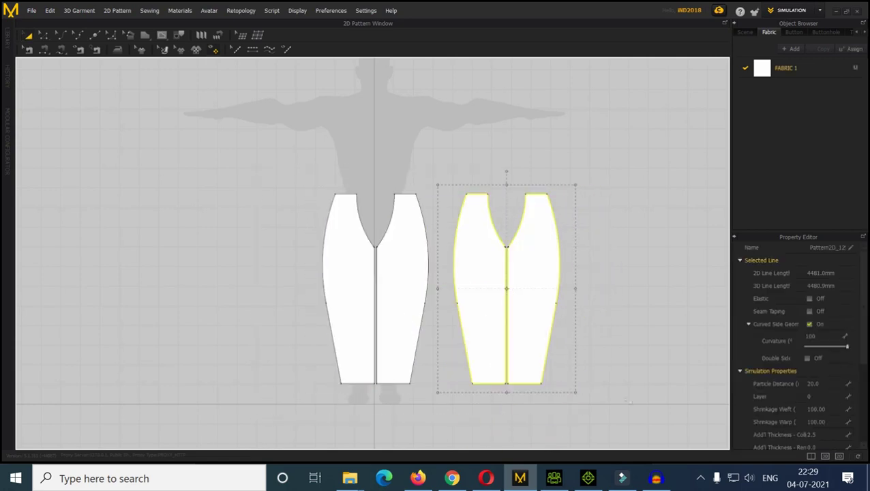
# - Show only the 3D window and move the two front leg panels closer to the front of the avatar's legs
pyautogui.click(825, 456)
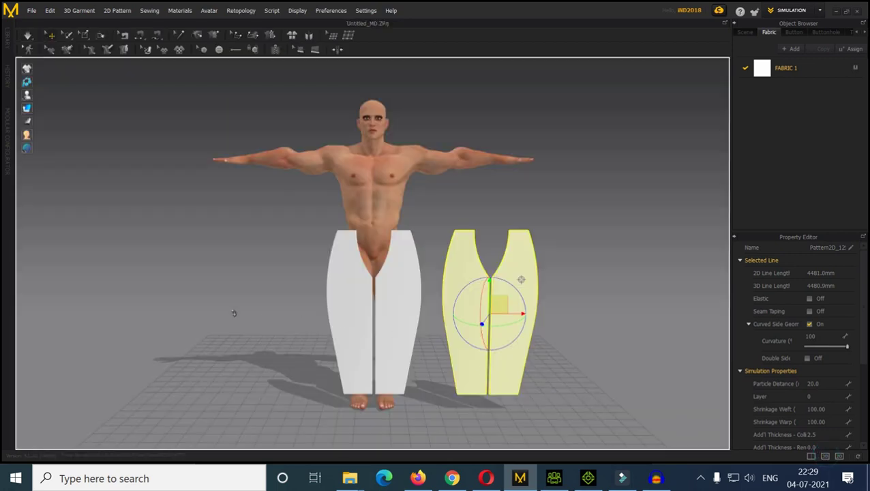
pyautogui.moveTo(235, 311); pyautogui.dragTo(344, 320, button='right')
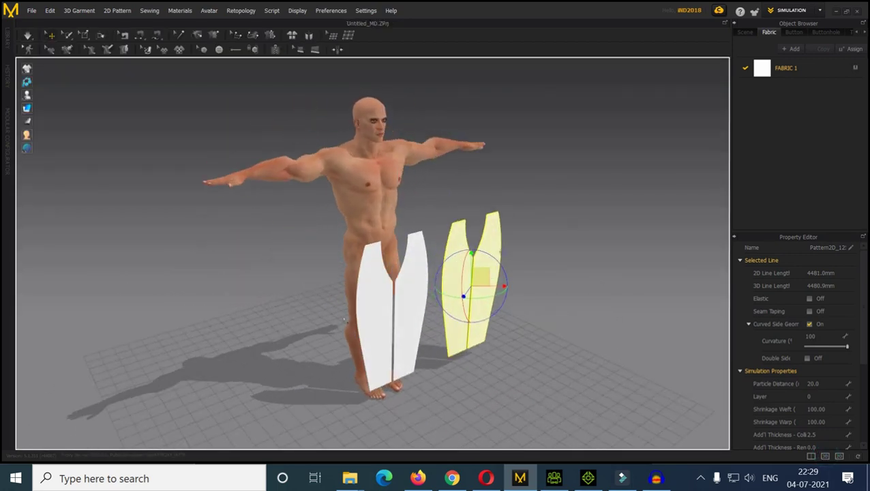
pyautogui.click(379, 302)
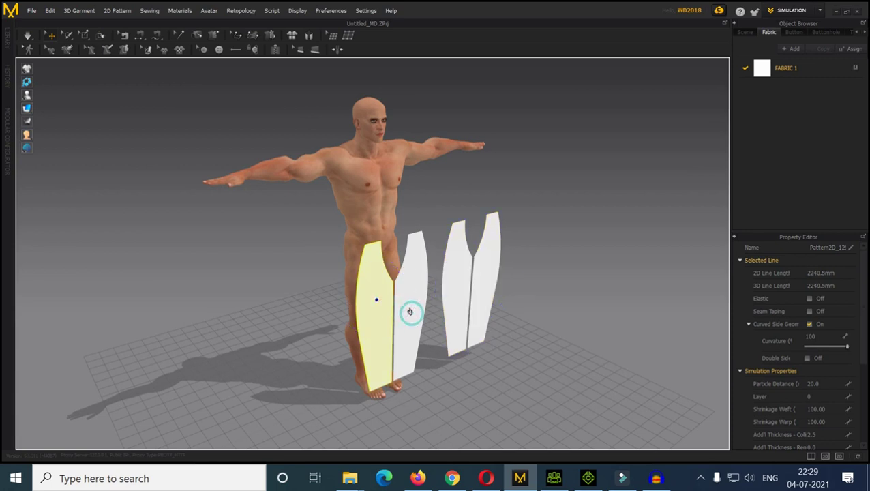
pyautogui.keyDown('shift'); pyautogui.click(420, 295); pyautogui.keyUp('shift')
pyautogui.moveTo(414, 291); pyautogui.dragTo(362, 366, button='right')
pyautogui.moveTo(424, 355); pyautogui.dragTo(402, 351)
pyautogui.moveTo(493, 366); pyautogui.dragTo(505, 370, button='right')
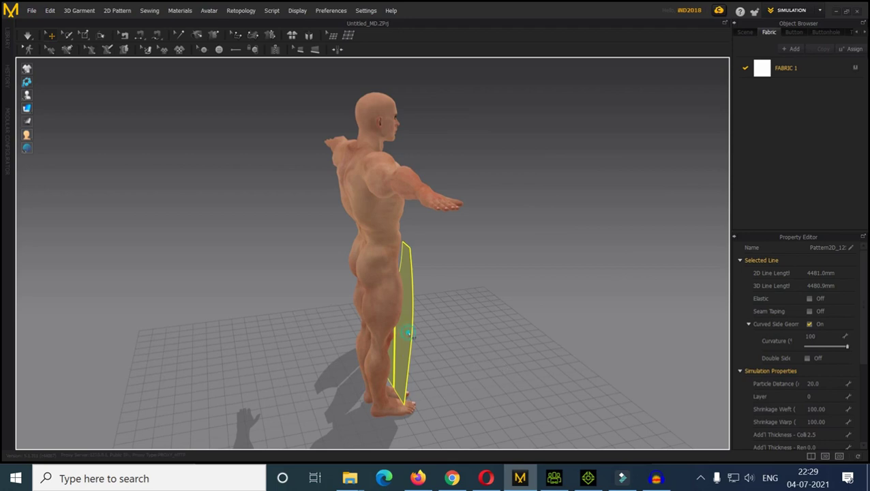
pyautogui.press('2')
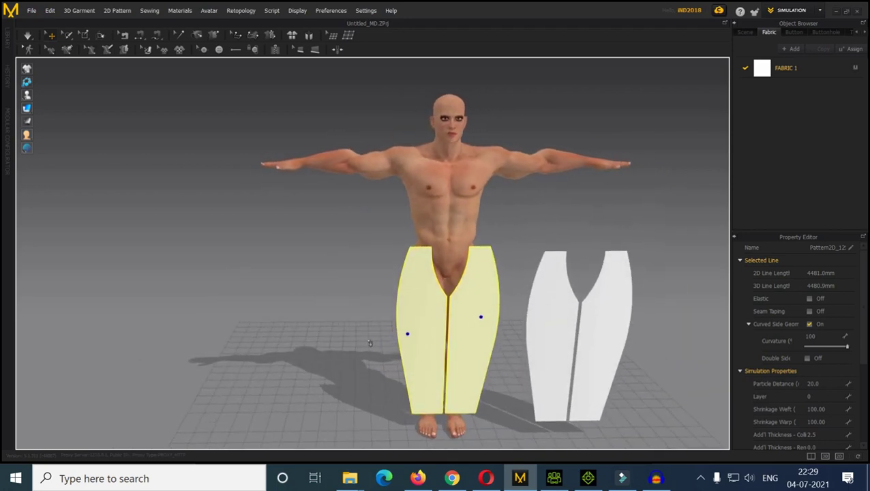
# - Move the second pair of leg panels behind the avatar and align it with the legs at the front pair's height
pyautogui.moveTo(309, 359); pyautogui.dragTo(407, 383, button='right')
pyautogui.scroll(-5, 407, 383)
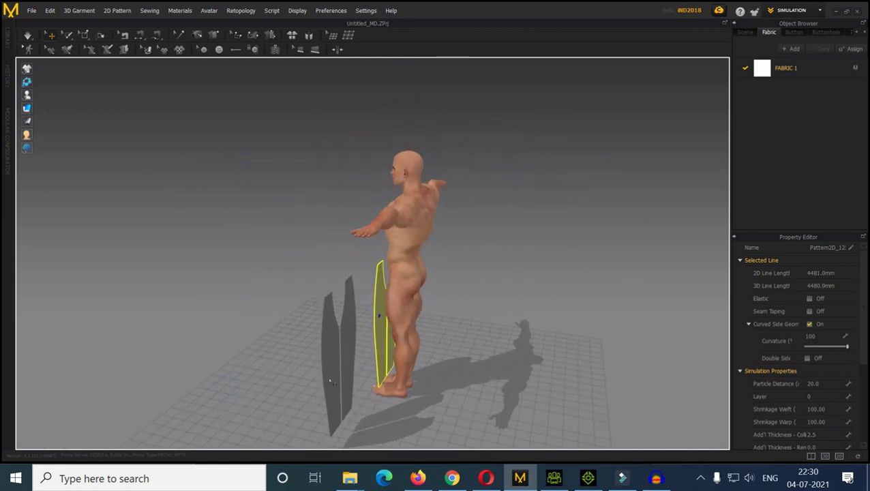
pyautogui.click(332, 372)
pyautogui.keyDown('shift'); pyautogui.click(353, 330); pyautogui.keyUp('shift')
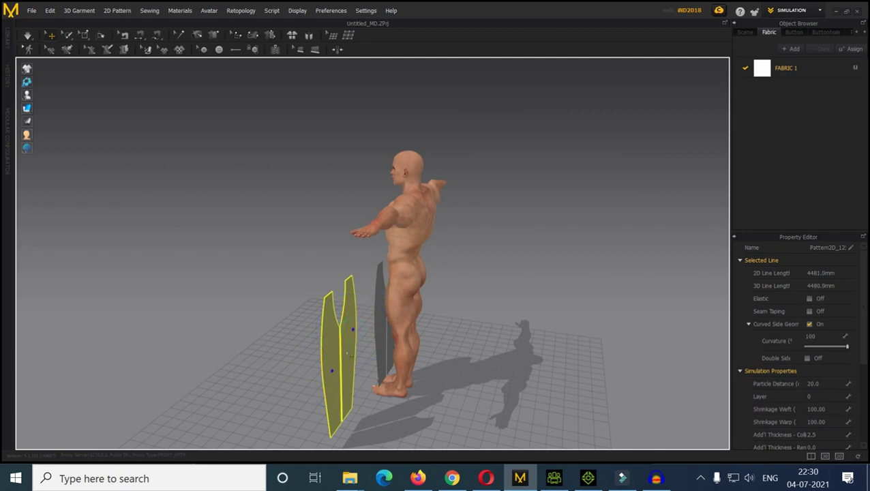
pyautogui.moveTo(333, 353); pyautogui.dragTo(400, 355)
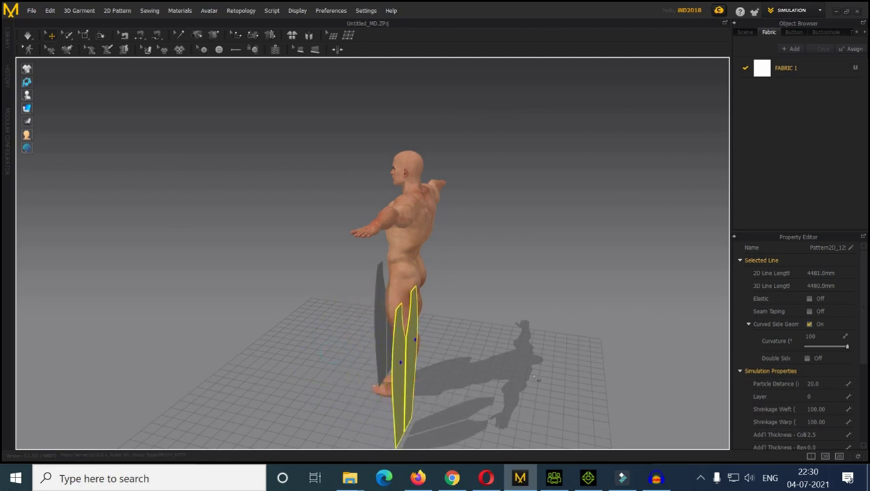
pyautogui.moveTo(400, 356); pyautogui.dragTo(449, 368, button='right')
pyautogui.moveTo(395, 329); pyautogui.dragTo(441, 307)
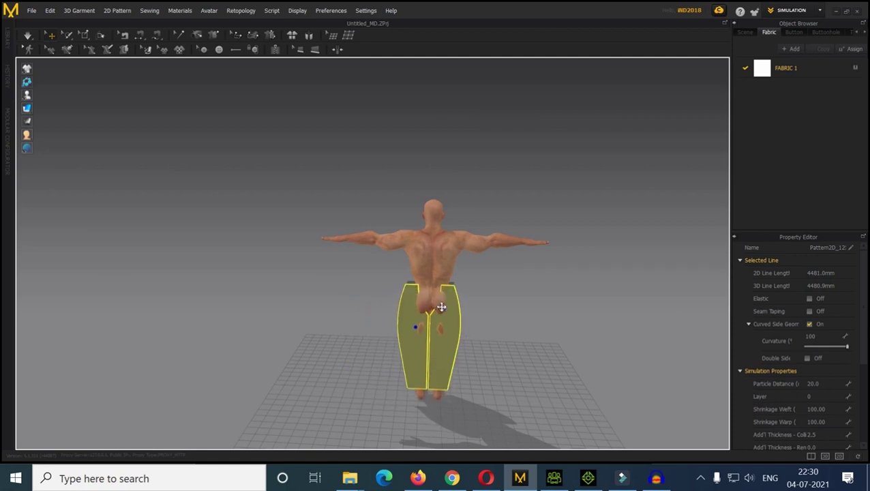
# - Move the back panels farther behind the avatar to leave a gap from the body, and centre them on the legs
pyautogui.moveTo(405, 334); pyautogui.dragTo(391, 348, button='right')
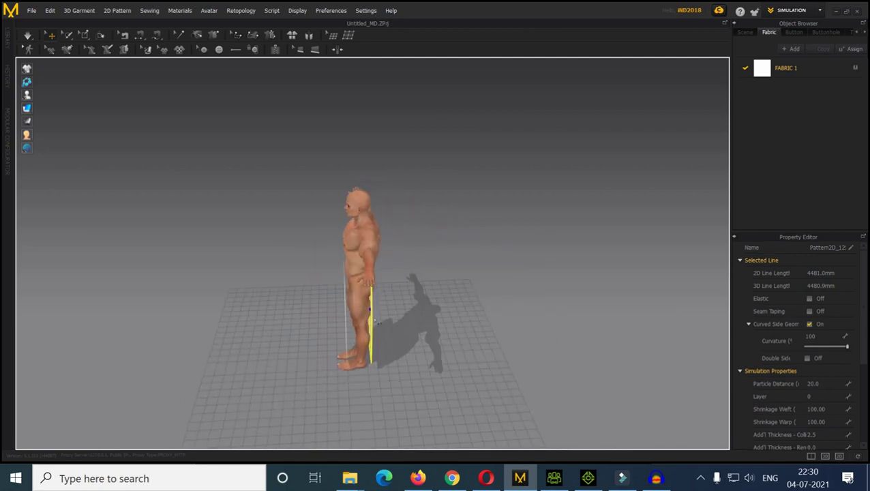
pyautogui.moveTo(376, 324); pyautogui.dragTo(407, 332)
pyautogui.click(407, 332)
pyautogui.moveTo(407, 332); pyautogui.dragTo(337, 322, button='right')
pyautogui.click(336, 322)
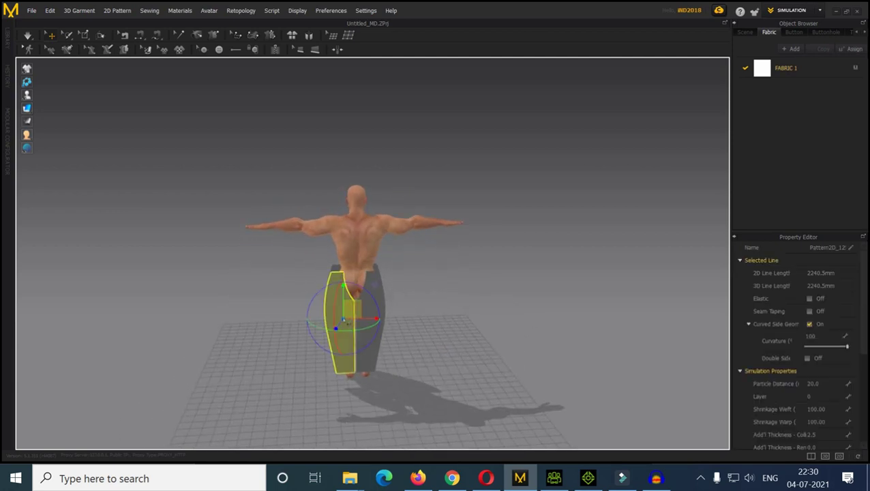
pyautogui.keyDown('shift'); pyautogui.click(380, 303); pyautogui.keyUp('shift')
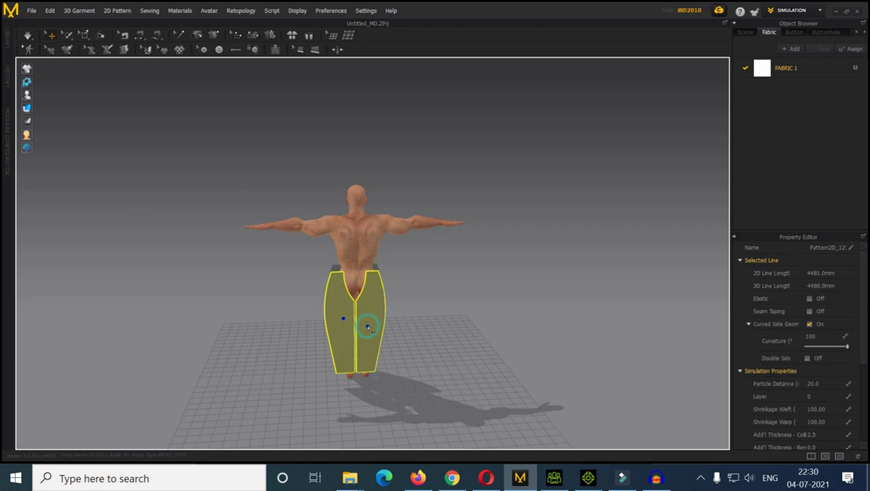
pyautogui.moveTo(368, 328); pyautogui.dragTo(367, 323)
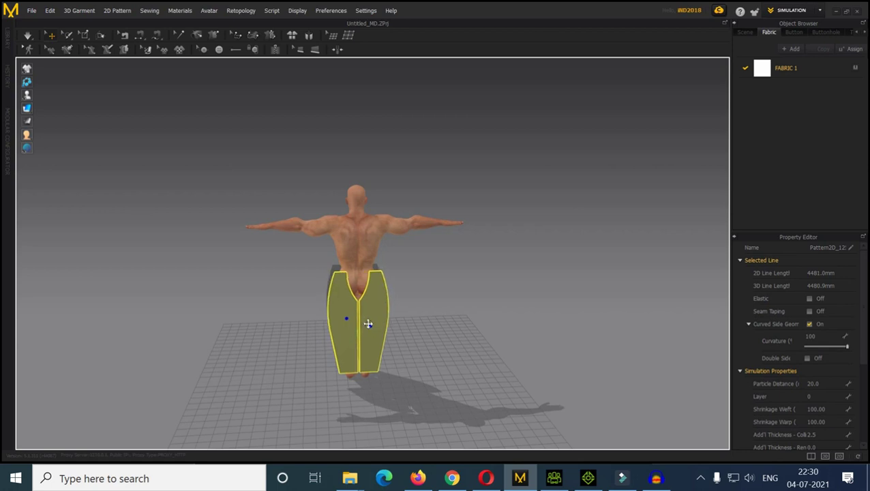
pyautogui.click(439, 356)
# - Show only the 2D pattern window and sew the leftmost front panel's curved upper outer edge to the matching back panel edge with Segment Sewing
pyautogui.click(837, 455)
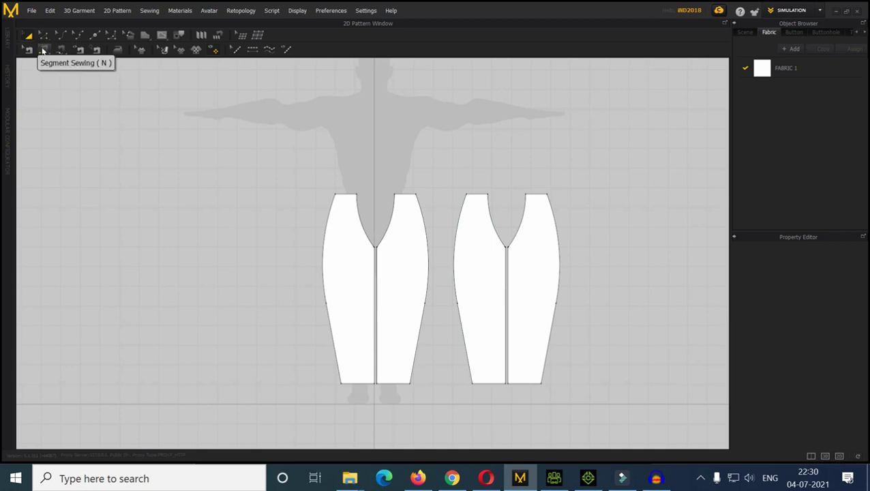
pyautogui.click(43, 51)
pyautogui.click(330, 263)
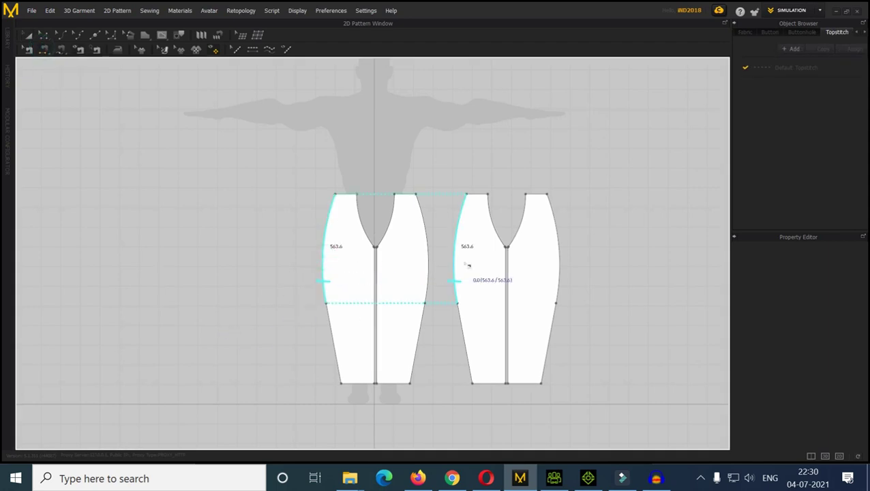
pyautogui.click(458, 263)
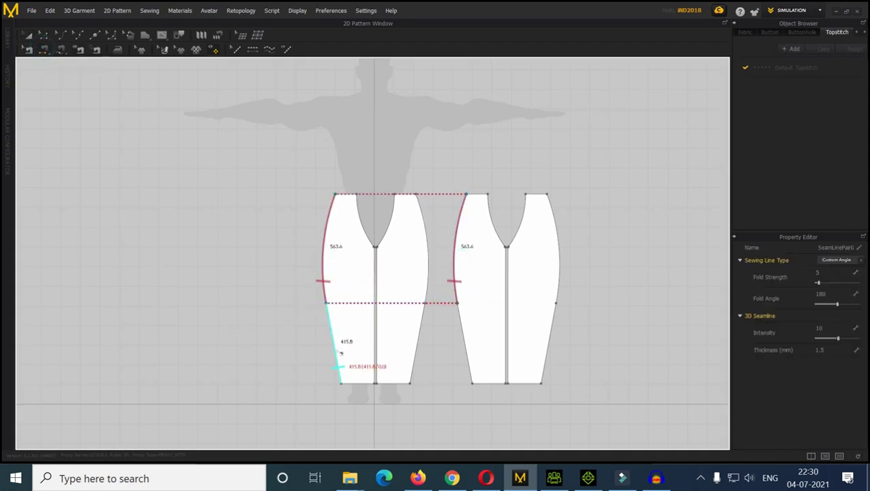
# - Sew the leftmost front panel's lower outer edge and both outer edges of the other front panel to the matching back panel edges
pyautogui.click(336, 349)
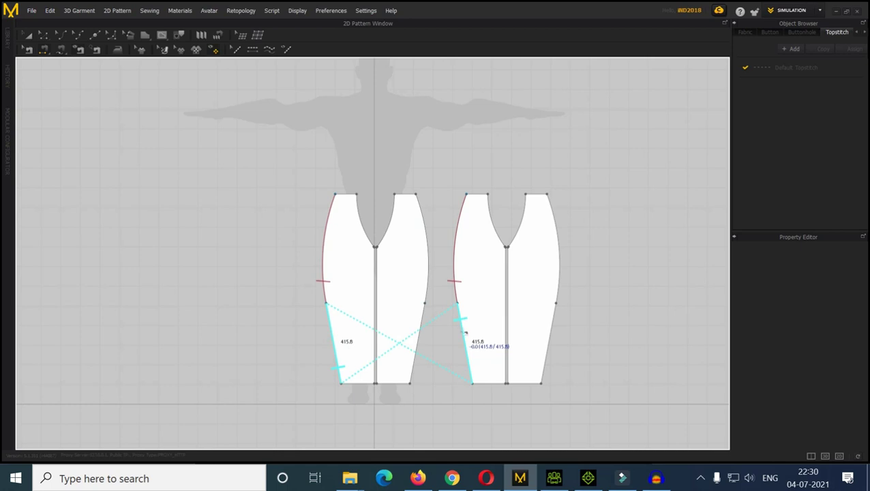
pyautogui.click(473, 354)
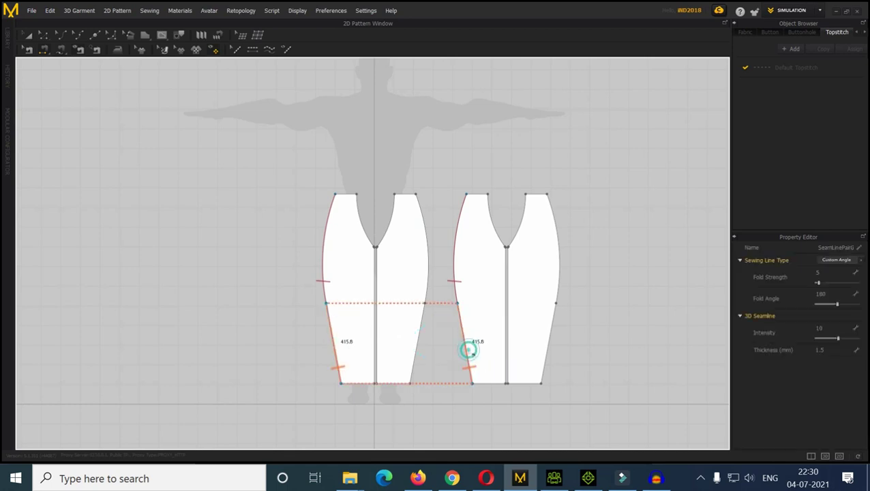
pyautogui.click(417, 340)
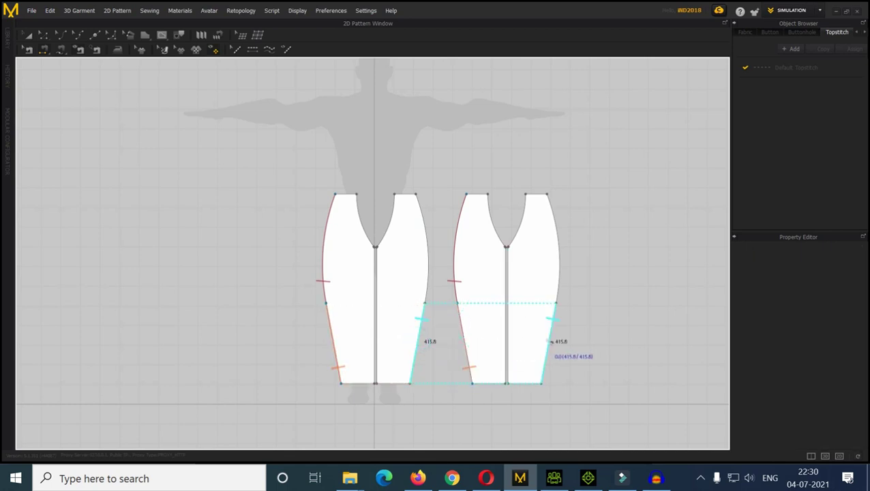
pyautogui.click(552, 341)
pyautogui.click(425, 281)
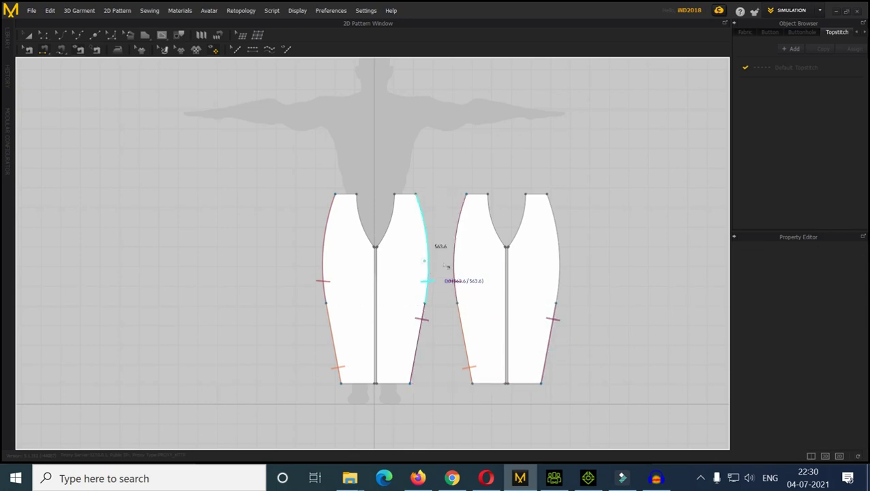
pyautogui.click(563, 269)
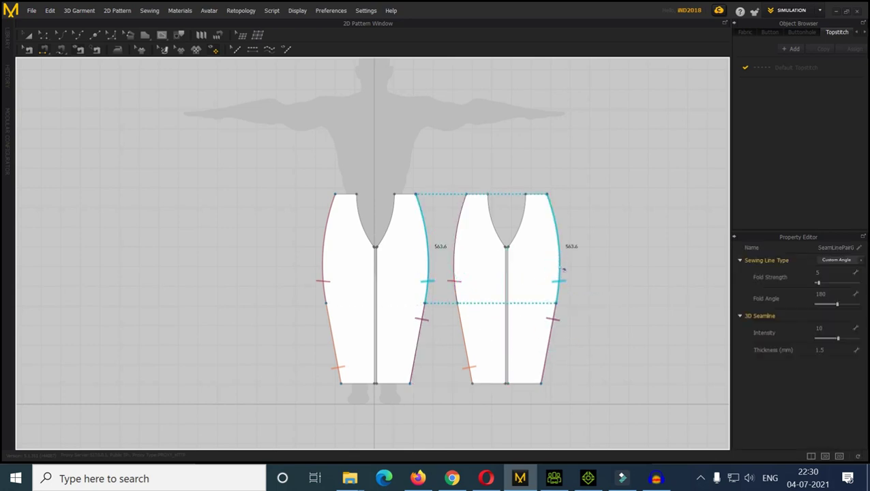
# - Sew the two front panels together along their crotch curves, and join the two back panels the same way
pyautogui.click(364, 232)
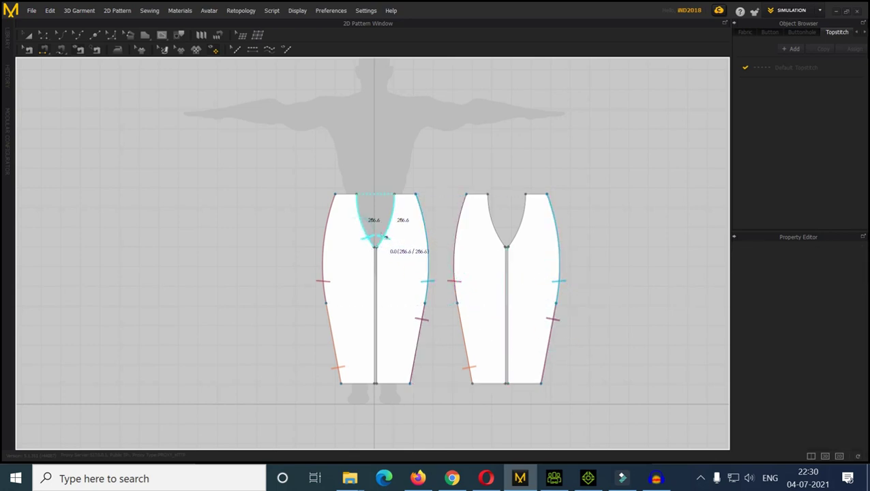
pyautogui.click(386, 237)
pyautogui.click(490, 217)
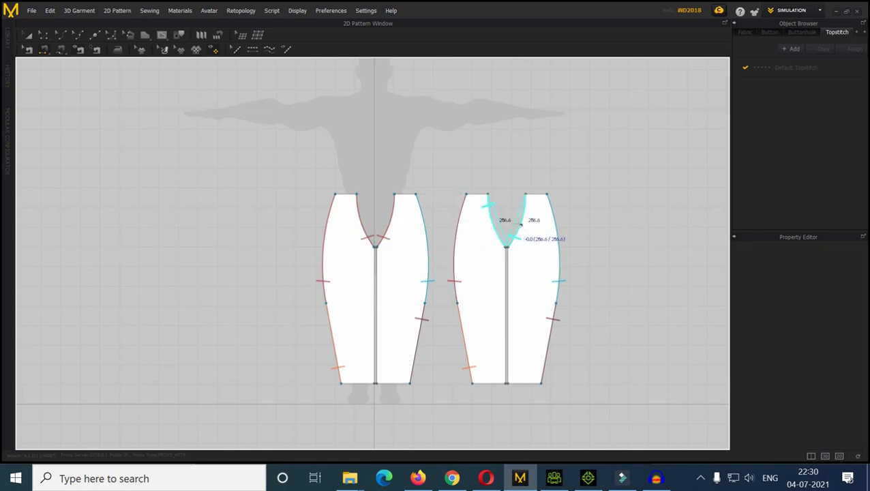
pyautogui.click(525, 219)
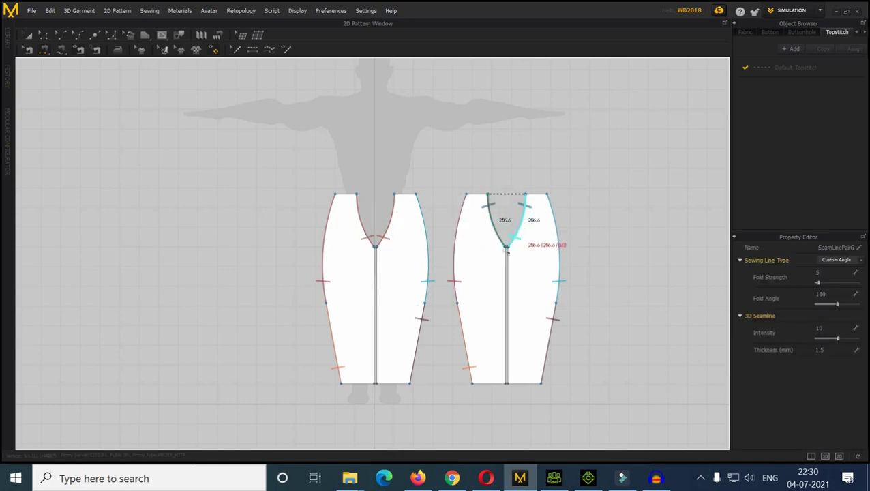
# - Sew the straight inner leg edge of each front panel to the inner leg edge of its matching back panel
pyautogui.click(374, 353)
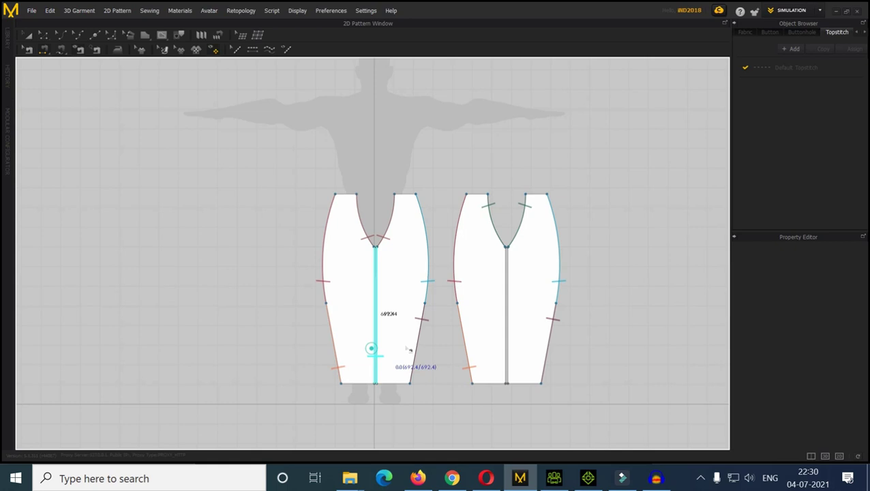
pyautogui.click(502, 344)
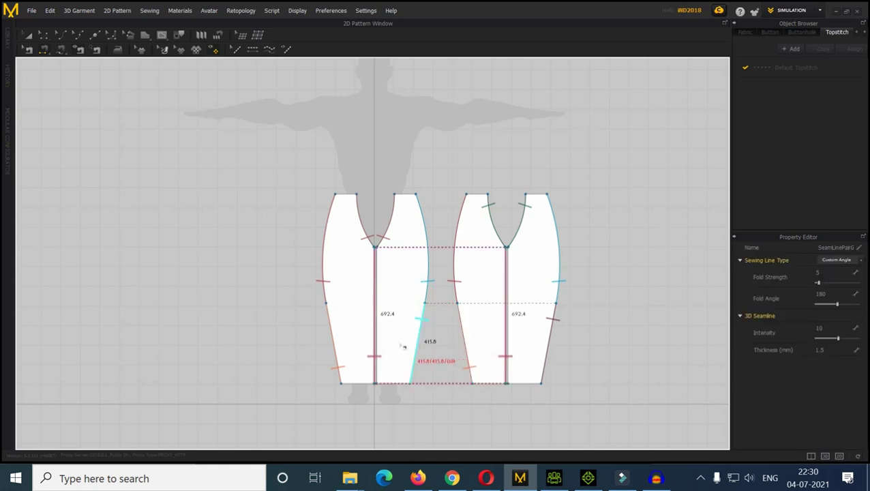
pyautogui.click(376, 334)
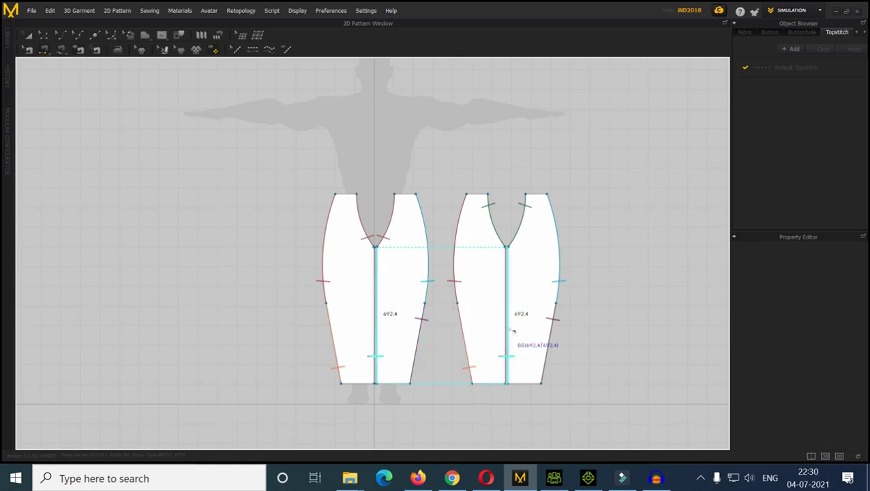
pyautogui.click(511, 330)
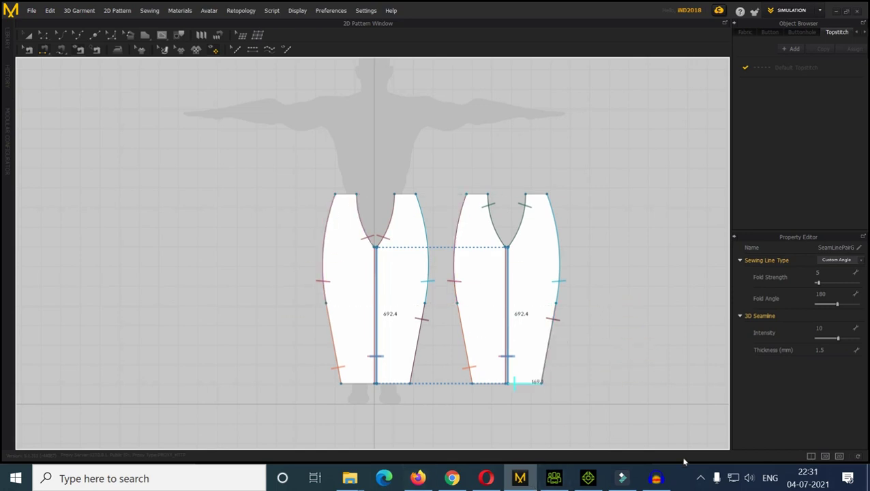
# - Show only the 3D window and start the simulation to drape the sewn trousers on the avatar
pyautogui.click(824, 456)
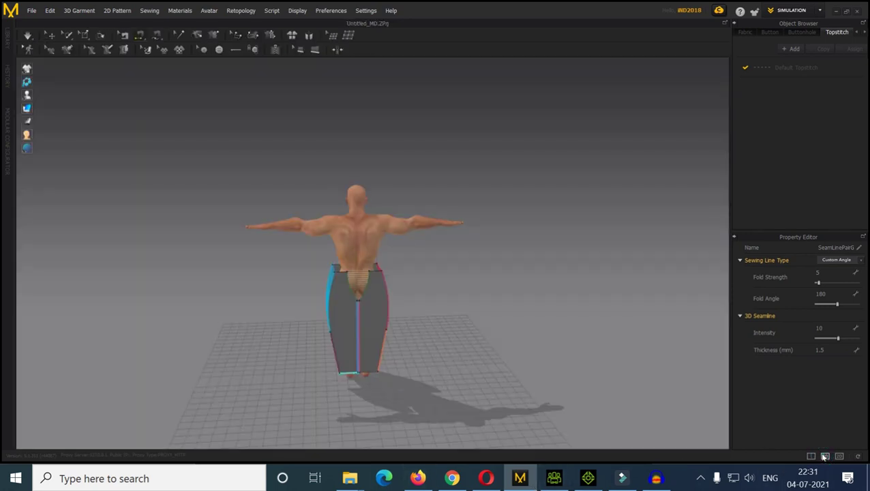
pyautogui.press('space')
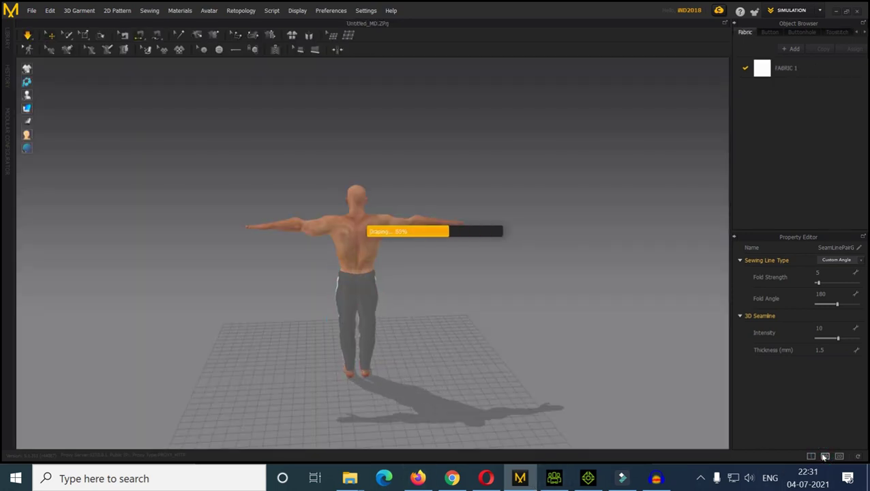
pyautogui.moveTo(281, 356); pyautogui.dragTo(487, 339, button='right')
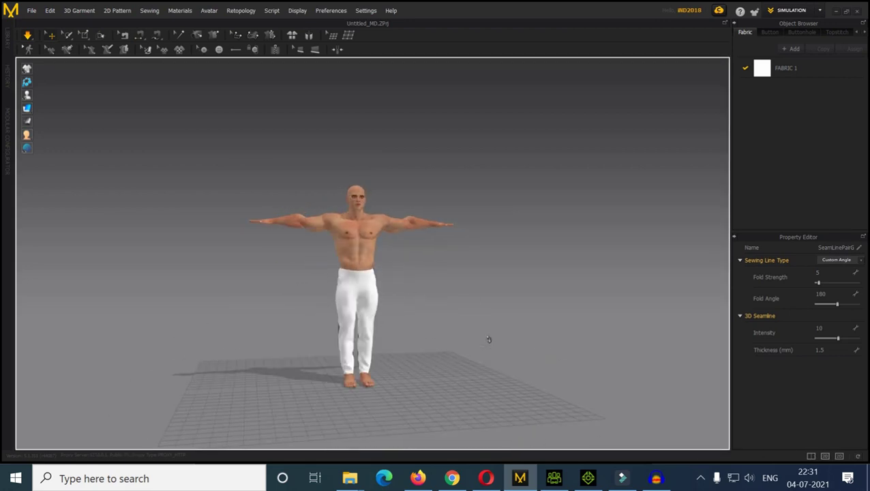
# - Examine the draped trousers' waistband, side seam and legs from the front and side
pyautogui.scroll(8, 336, 374)
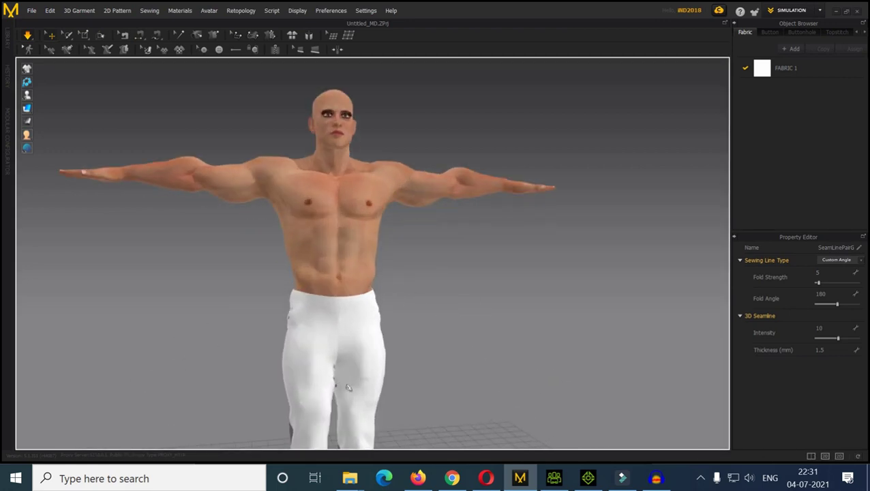
pyautogui.moveTo(336, 381); pyautogui.dragTo(354, 386, button='right')
pyautogui.scroll(8, 353, 398)
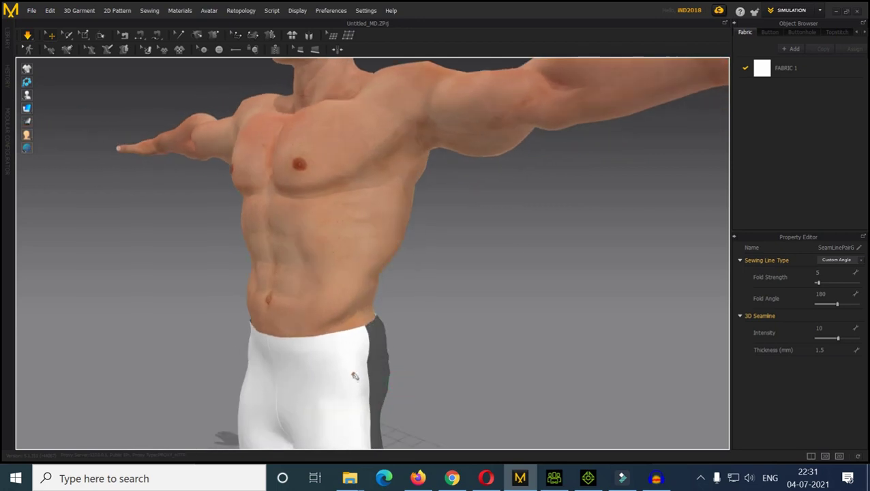
pyautogui.scroll(4, 353, 377)
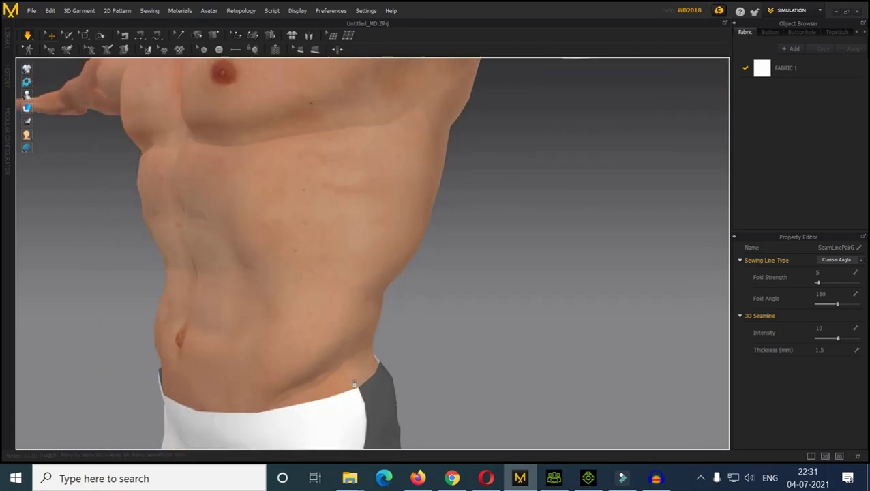
pyautogui.scroll(-4, 354, 383)
pyautogui.scroll(-6, 354, 383)
pyautogui.moveTo(287, 383); pyautogui.dragTo(340, 392, button='right')
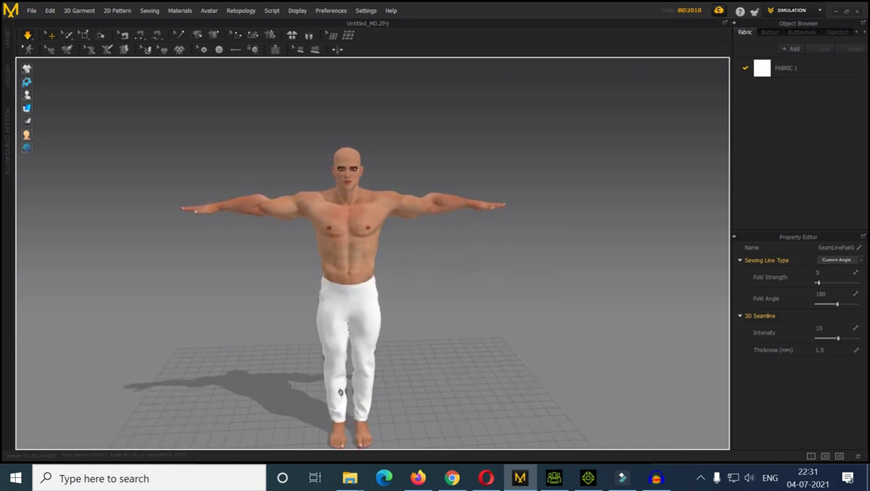
# - Show only the 2D pattern window and sew together the two short front panel segments at the crotch point with Segment Sewing
pyautogui.click(838, 456)
pyautogui.scroll(-3, 373, 291)
pyautogui.scroll(8, 373, 291)
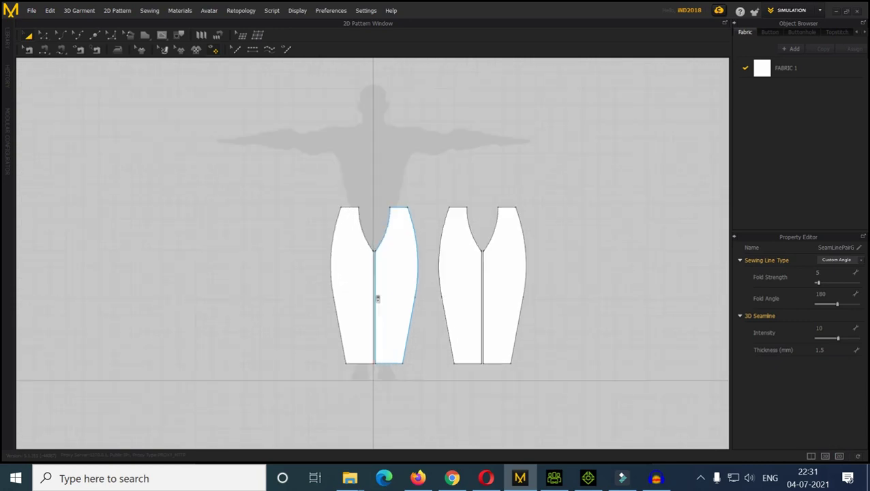
pyautogui.scroll(5, 389, 117)
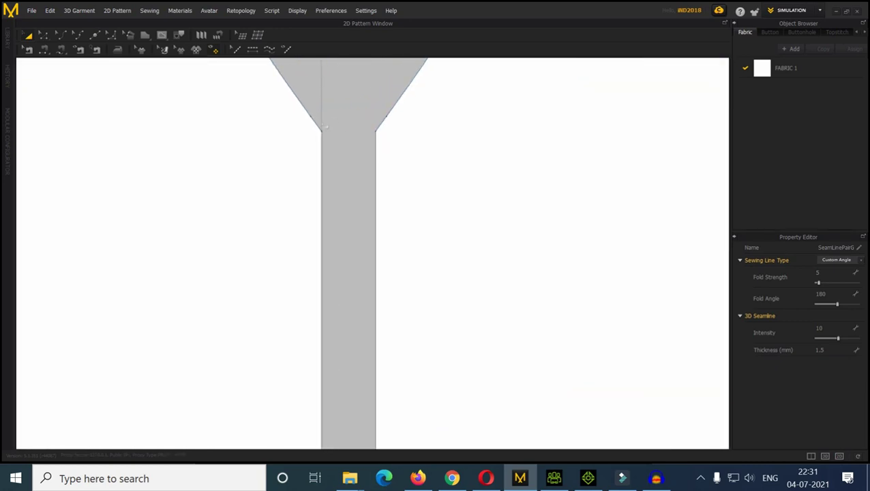
pyautogui.click(43, 50)
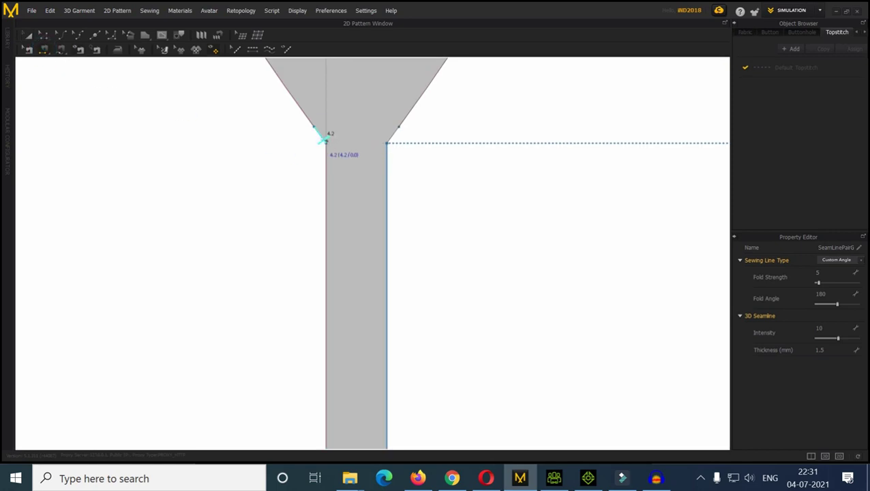
pyautogui.click(323, 139)
pyautogui.click(392, 137)
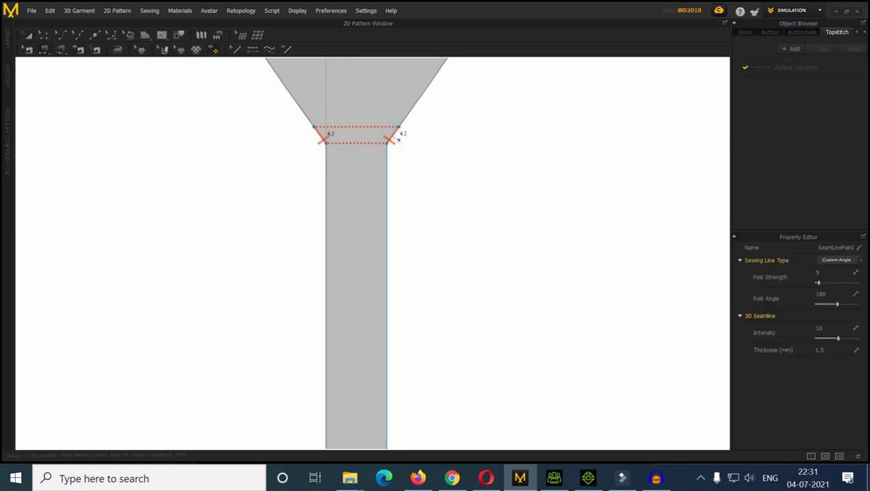
# - Sew together the two short back panel segments at the crotch point
pyautogui.scroll(-5, 398, 139)
pyautogui.scroll(5, 448, 161)
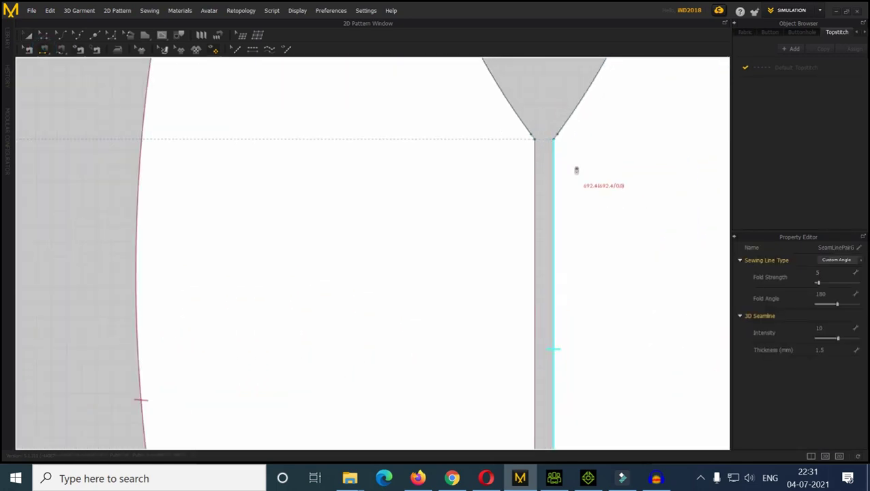
pyautogui.scroll(5, 576, 170)
pyautogui.click(481, 83)
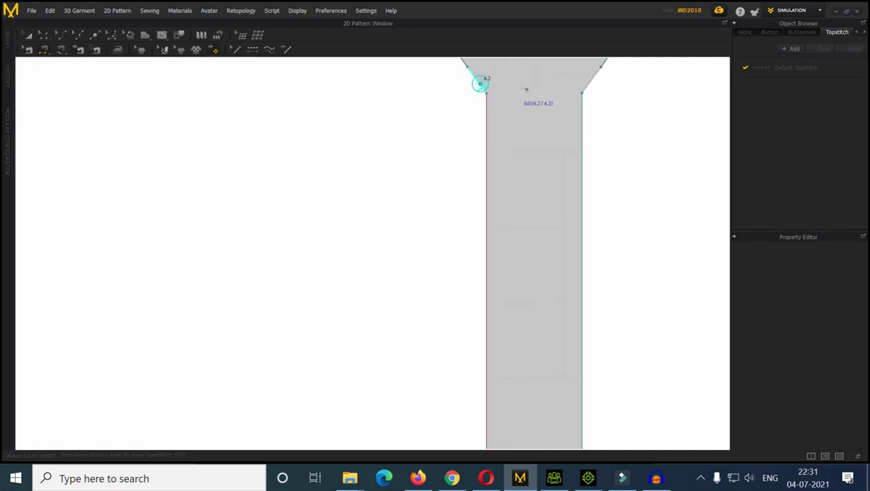
pyautogui.click(584, 84)
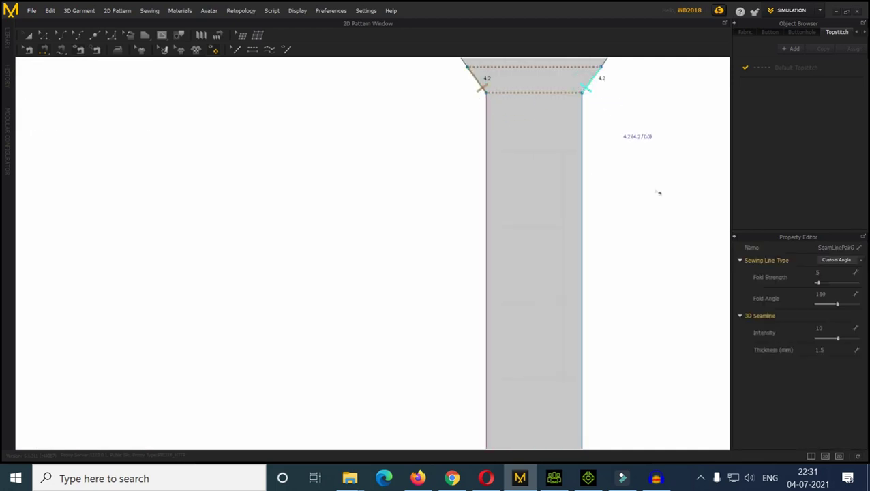
# - Show only the 3D window, let the trousers drape with the added crotch seams, and check the fit from the front
pyautogui.click(825, 455)
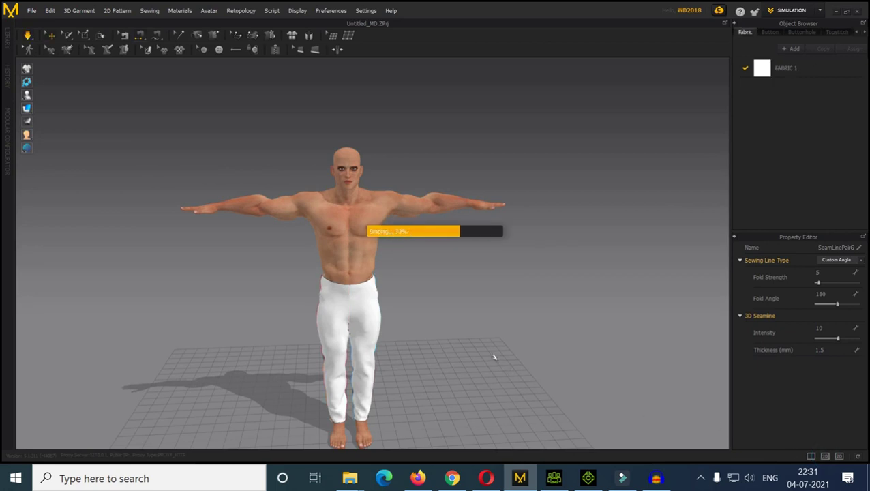
pyautogui.moveTo(490, 357); pyautogui.dragTo(459, 348, button='right')
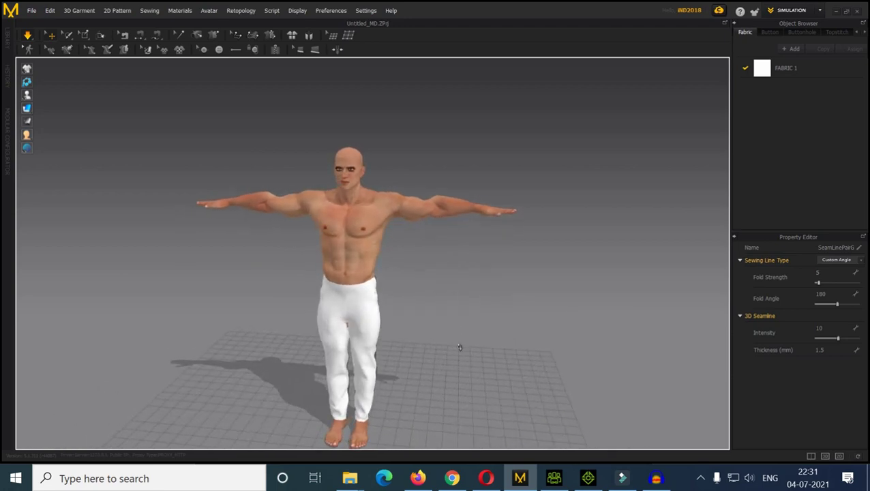
pyautogui.moveTo(294, 368)
pyautogui.mouseDown(button='right')
pyautogui.moveTo(277, 369)
pyautogui.moveTo(336, 368)
pyautogui.moveTo(188, 361)
pyautogui.moveTo(470, 359)
pyautogui.moveTo(235, 365)
pyautogui.moveTo(293, 355)
pyautogui.mouseUp(button='right')
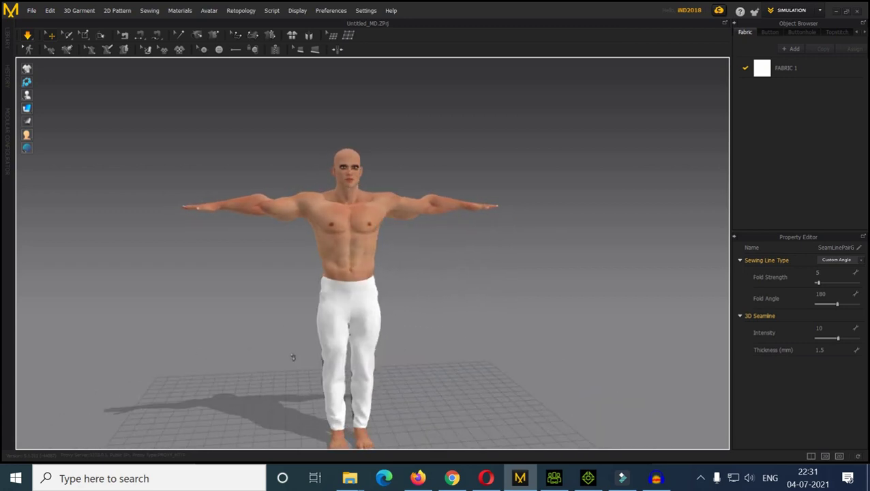
# - Show only the 2D pattern window, select all four leg panels and move them to the left of the avatar silhouette
pyautogui.click(839, 456)
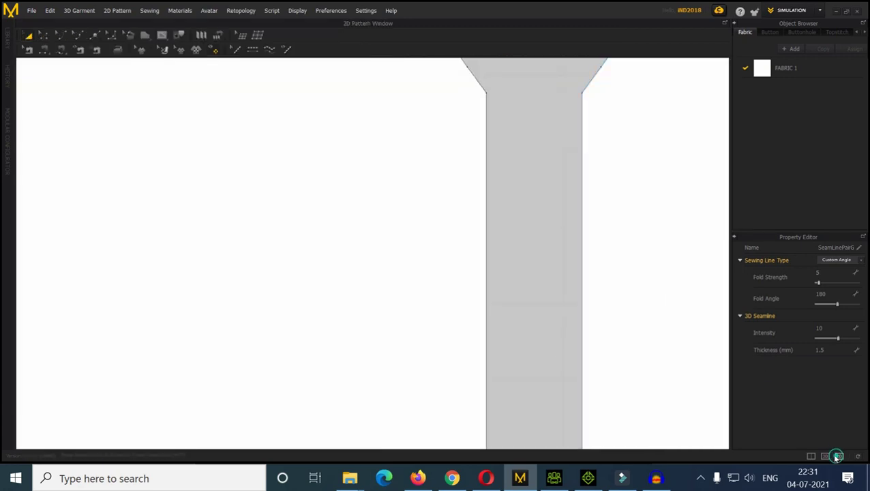
pyautogui.scroll(-10, 381, 297)
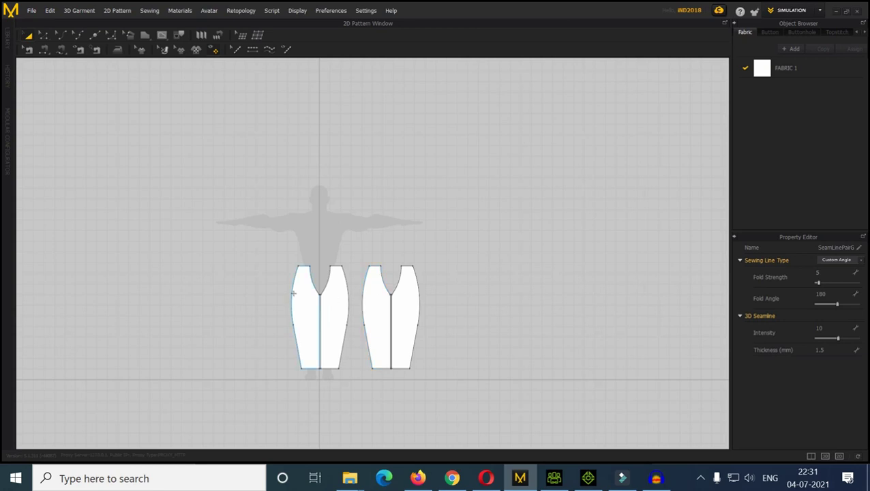
pyautogui.click(32, 36)
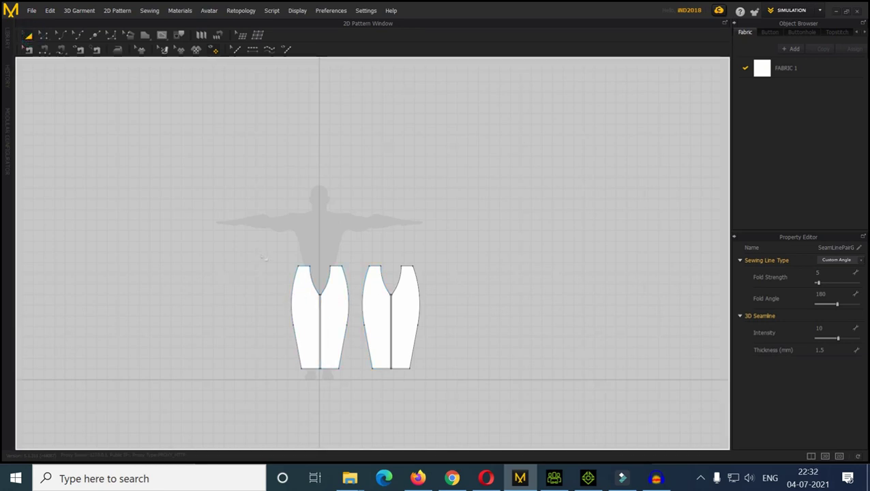
pyautogui.moveTo(261, 254); pyautogui.dragTo(397, 311)
pyautogui.moveTo(458, 406); pyautogui.dragTo(459, 409)
pyautogui.moveTo(383, 311); pyautogui.dragTo(209, 319)
pyautogui.scroll(-5, 294, 324)
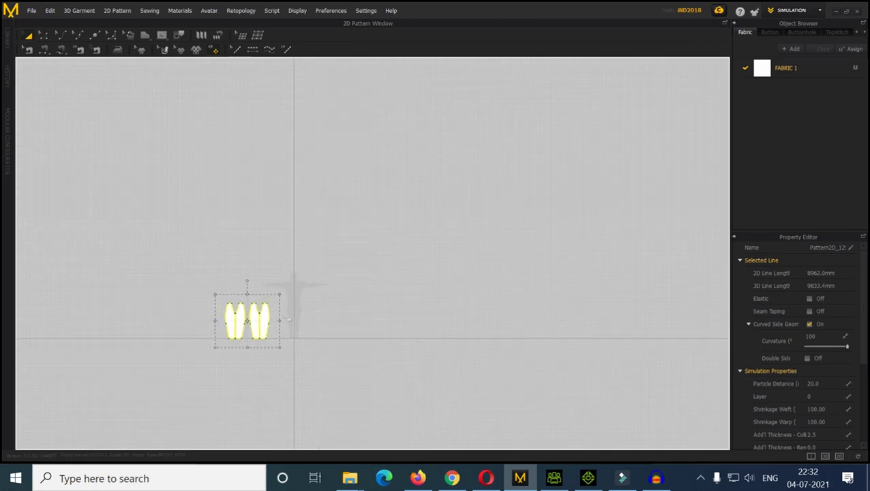
# - Draw a closed half-shirt polygon with sleeve over one side of the avatar silhouette, about 838 mm along the centre and 390 mm at the hem
pyautogui.scroll(8, 294, 324)
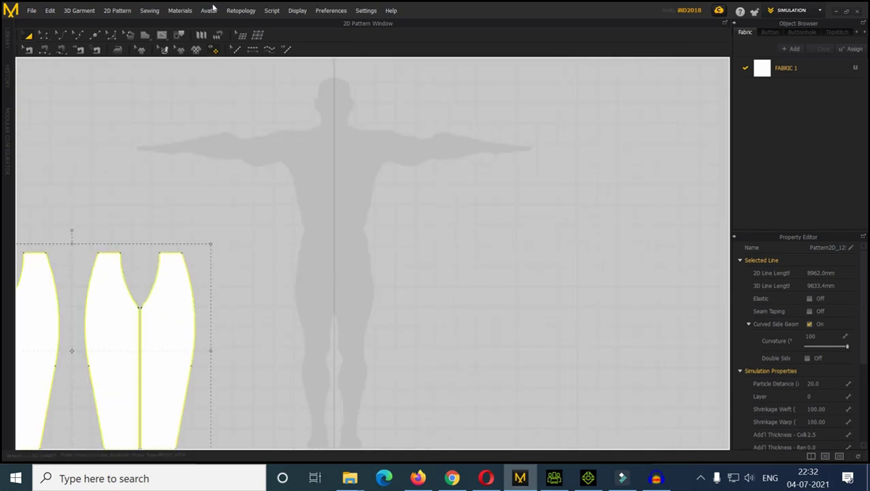
pyautogui.click(43, 35)
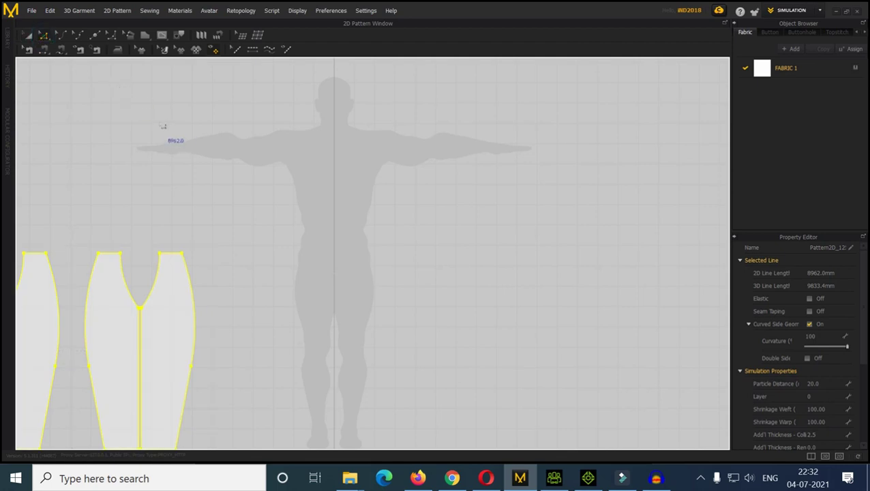
pyautogui.moveTo(169, 132); pyautogui.dragTo(286, 199, button='middle')
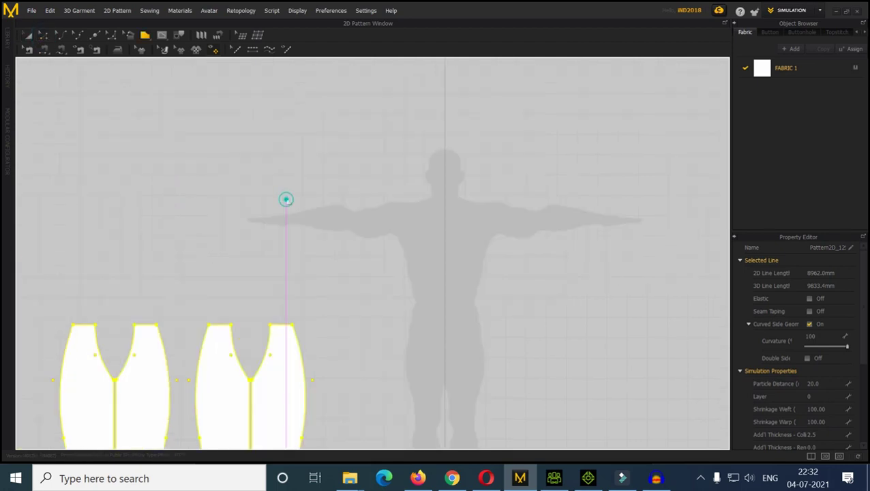
pyautogui.click(285, 199)
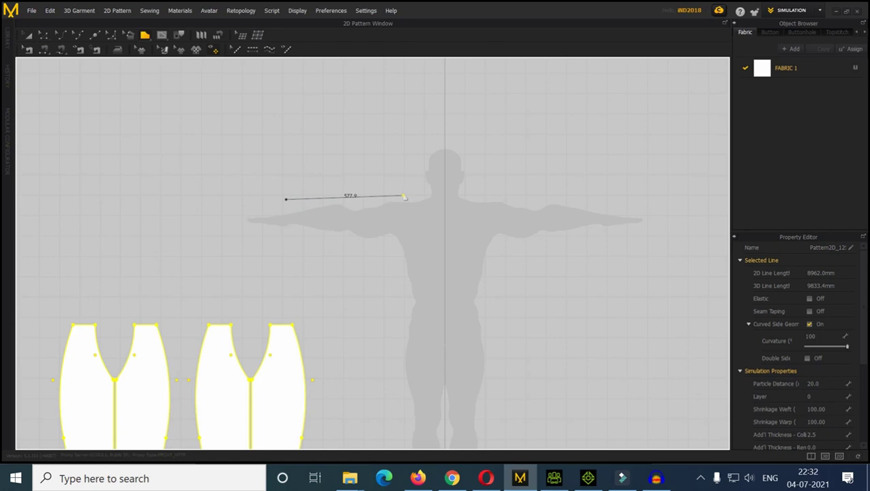
pyautogui.click(403, 196)
pyautogui.click(424, 194)
pyautogui.click(445, 375)
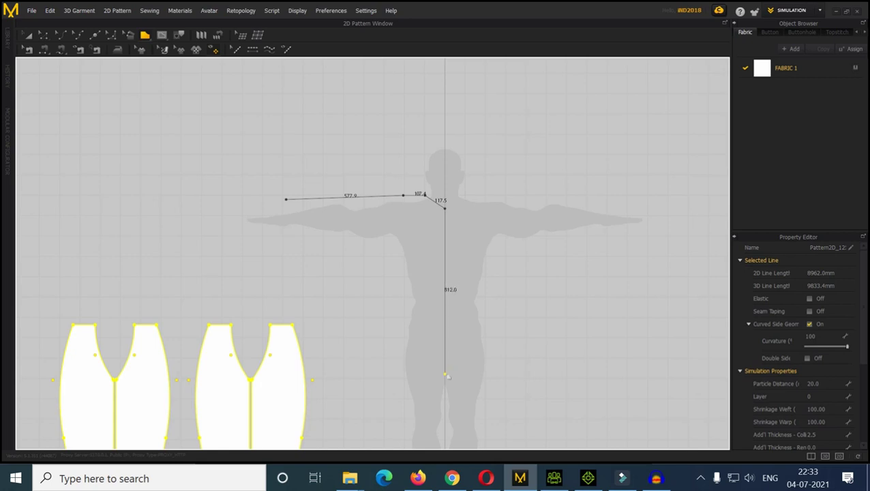
pyautogui.click(445, 379)
pyautogui.click(362, 379)
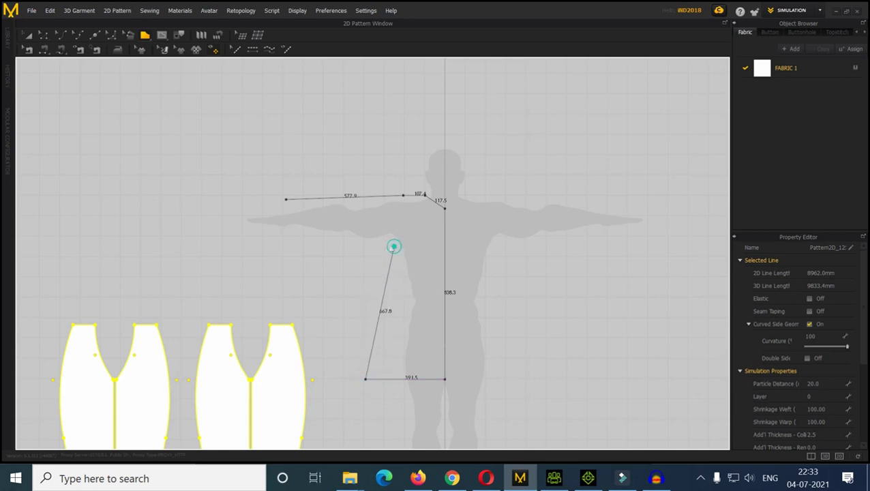
pyautogui.click(293, 239)
pyautogui.click(287, 233)
pyautogui.click(287, 201)
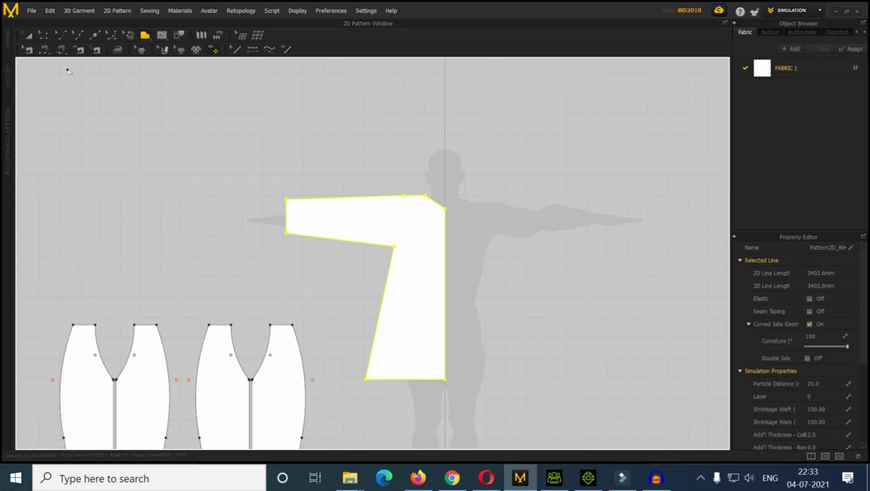
# - Draw an internal line about 254 mm long from the shoulder point to the armpit of the half-shirt pattern
pyautogui.click(161, 35)
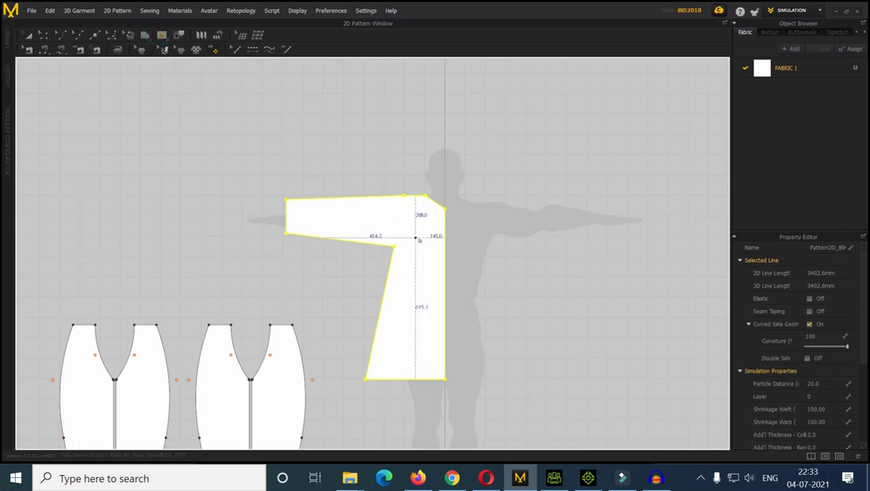
pyautogui.click(404, 194)
pyautogui.click(394, 247)
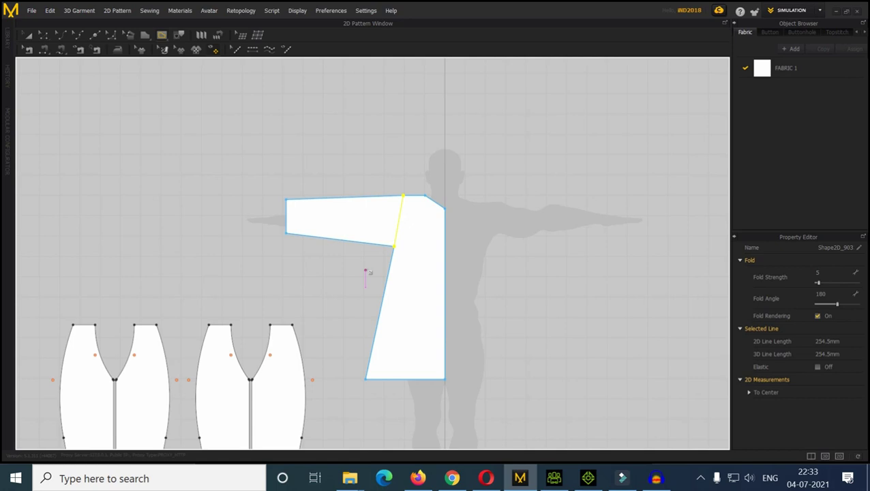
# - Copy the half-shirt pattern with its internal line and paste the duplicate level with it, on the silhouette's other side
pyautogui.click(27, 35)
pyautogui.click(257, 200)
pyautogui.moveTo(260, 183); pyautogui.dragTo(463, 306)
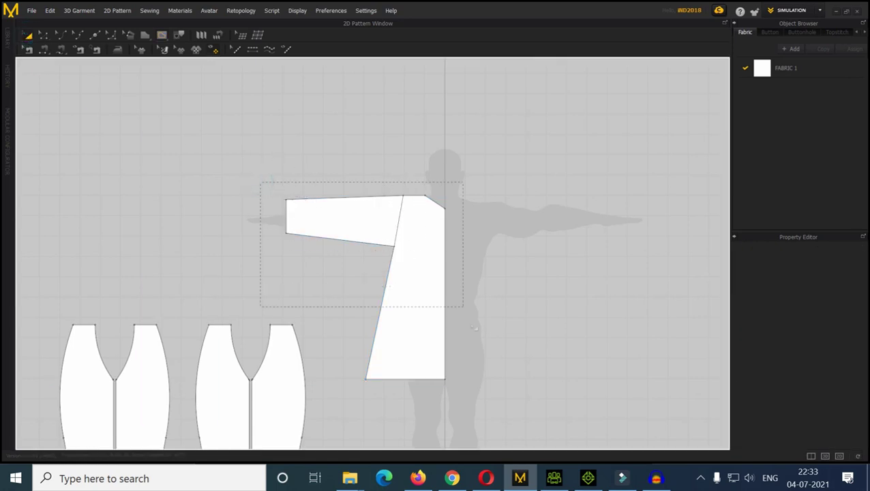
pyautogui.moveTo(484, 402); pyautogui.dragTo(485, 403)
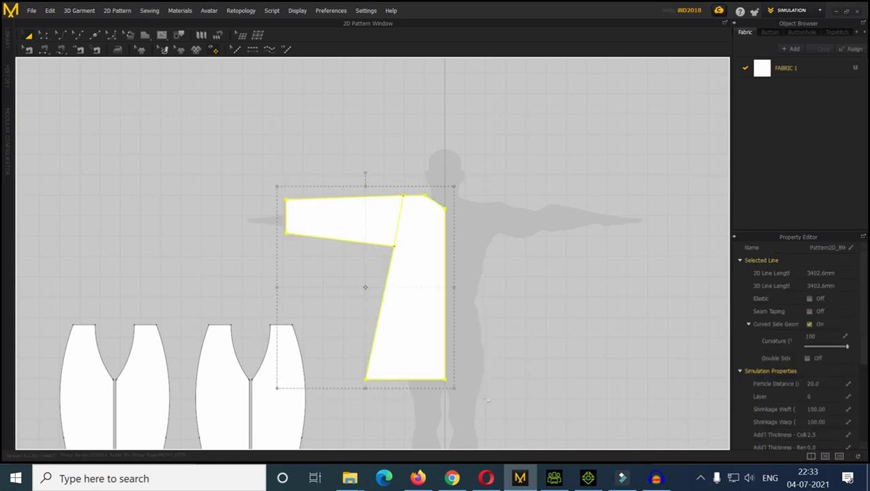
pyautogui.hotkey('ctrl', 'v')
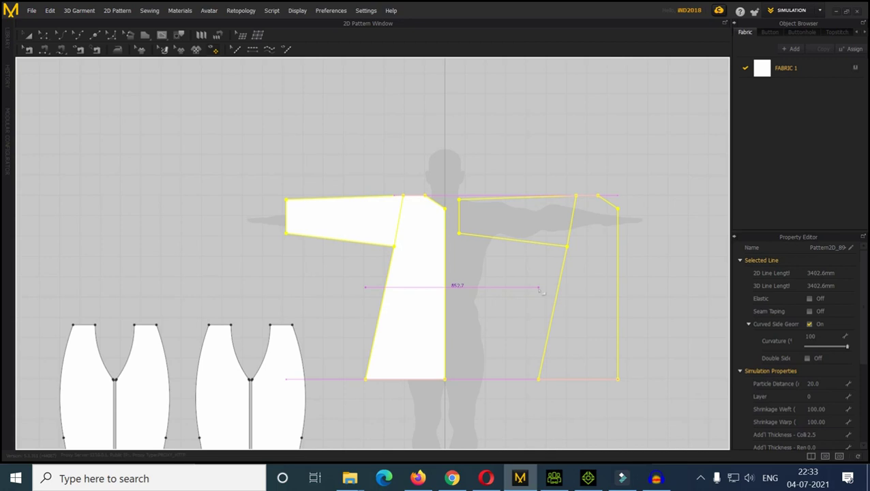
pyautogui.click(537, 289)
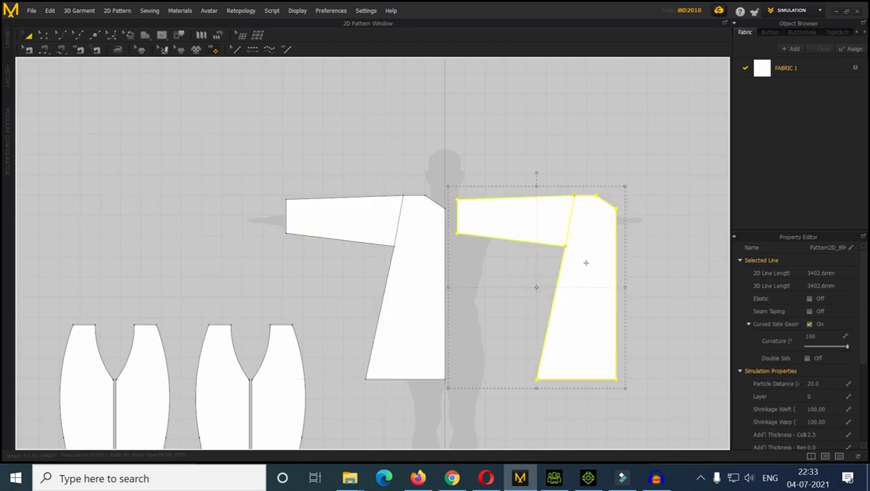
# - Flip the copied half-shirt horizontally and move it beside the original so the centre edges face each other with a narrow gap
pyautogui.rightClick(585, 263)
pyautogui.click(640, 361)
pyautogui.moveTo(504, 291); pyautogui.dragTo(476, 280)
pyautogui.click(336, 308)
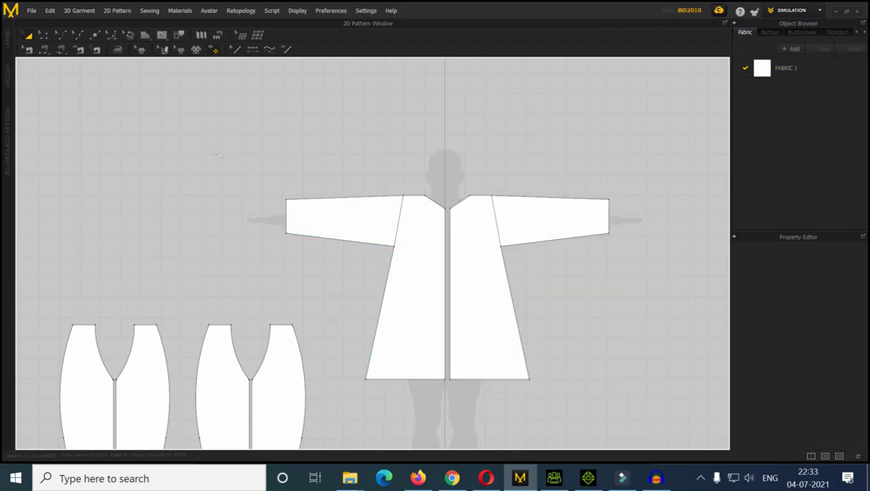
# - Copy both shirt halves and paste the second pair level with the first, just beyond its outer sleeve
pyautogui.moveTo(215, 150); pyautogui.dragTo(617, 314)
pyautogui.moveTo(656, 414); pyautogui.dragTo(654, 416)
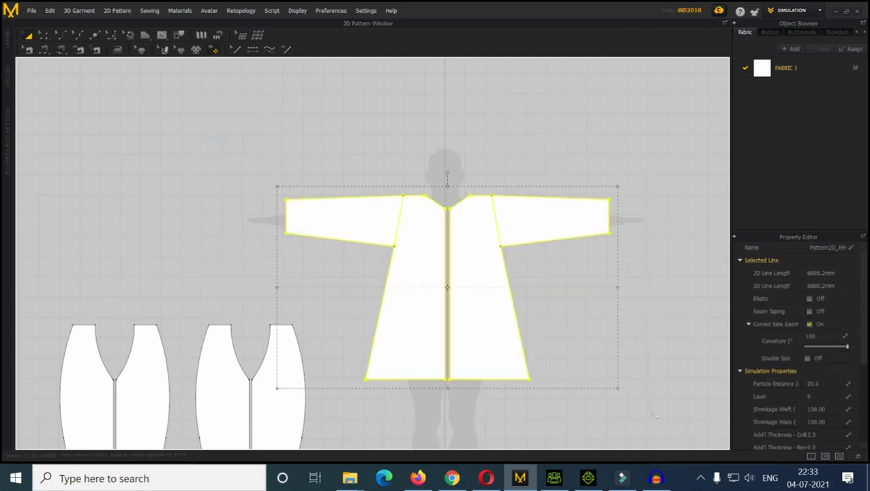
pyautogui.hotkey('ctrl', 'v')
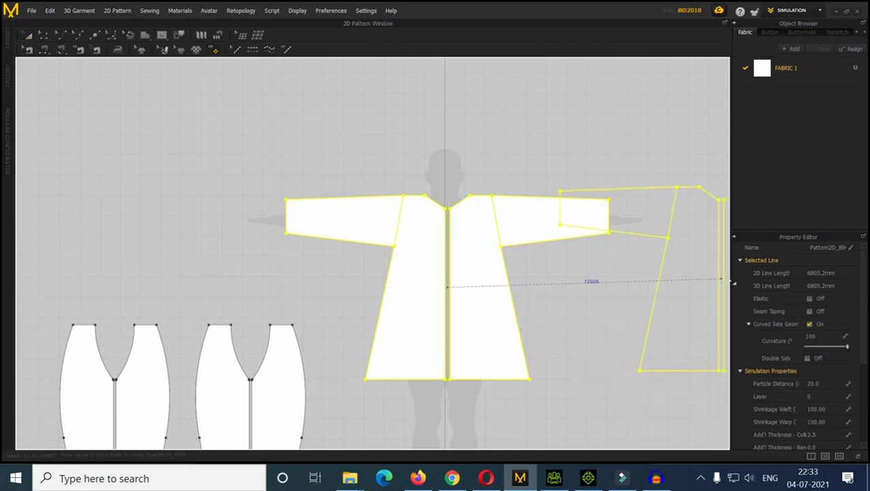
pyautogui.moveTo(715, 287); pyautogui.dragTo(617, 280, button='middle')
pyautogui.moveTo(712, 290); pyautogui.dragTo(691, 287, button='middle')
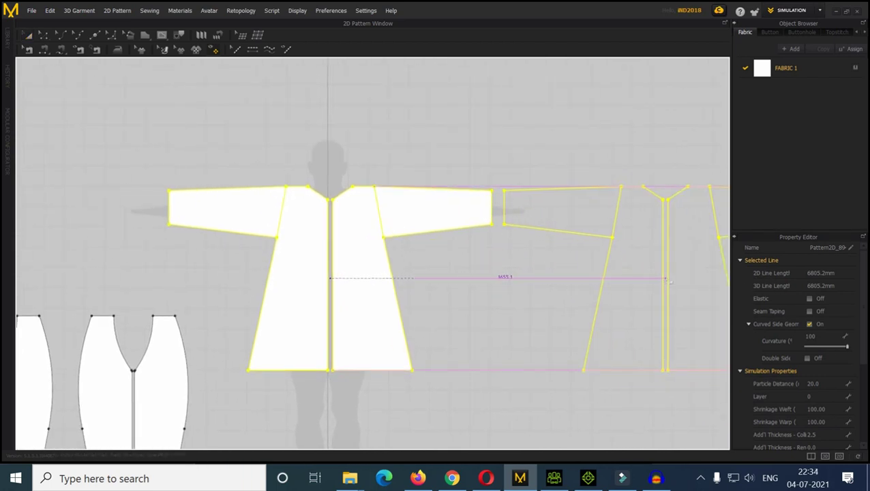
pyautogui.click(663, 275)
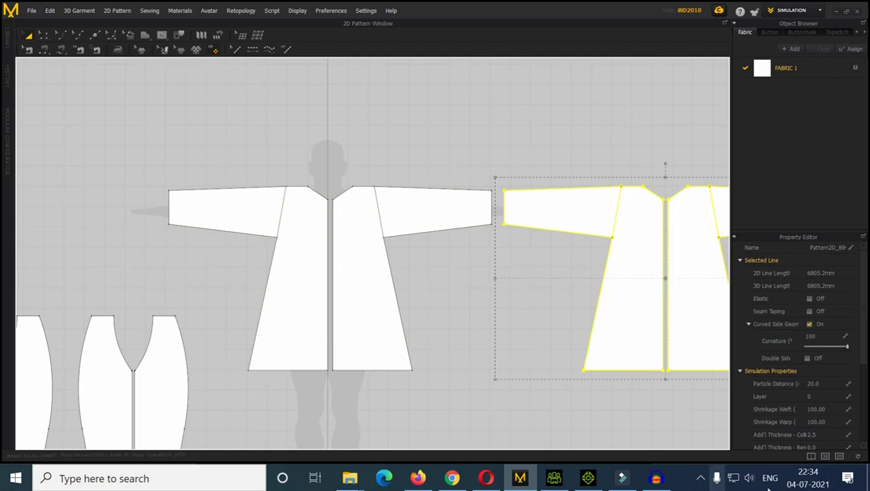
# - Show only the 3D window and arrange the shirt panels with one pair in front of the avatar and the other behind its back
pyautogui.click(823, 456)
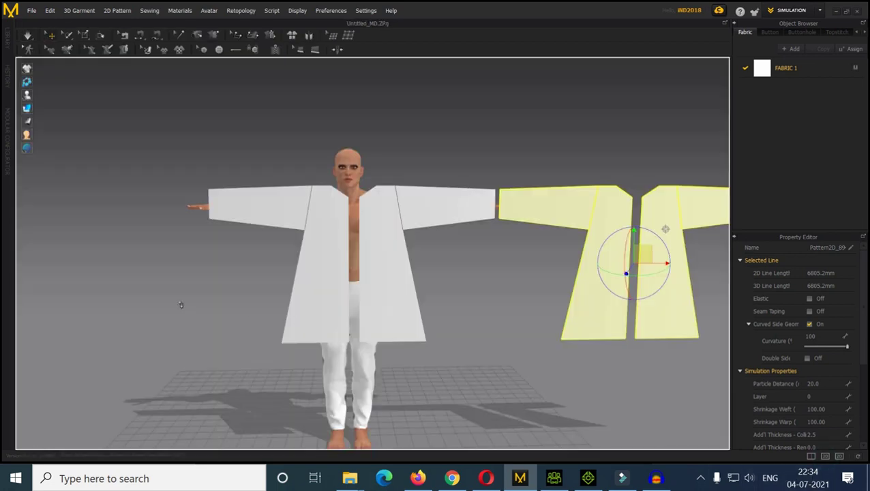
pyautogui.moveTo(181, 301); pyautogui.dragTo(172, 325, button='right')
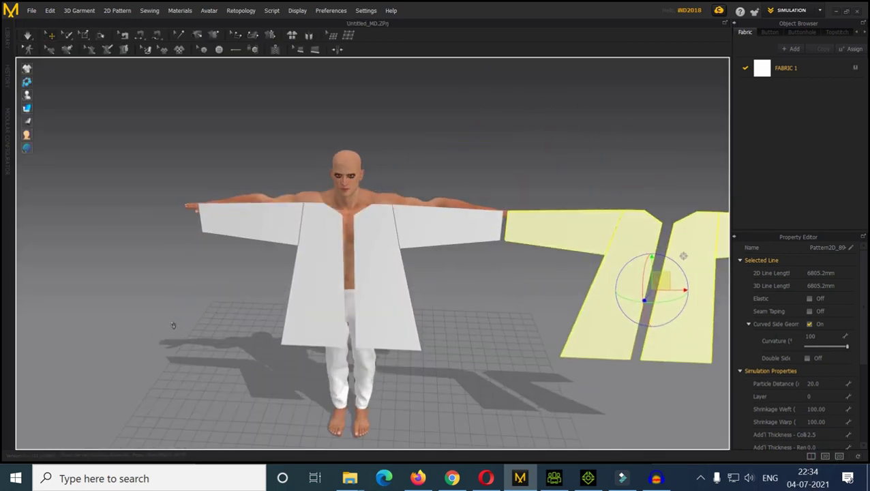
pyautogui.click(330, 277)
pyautogui.keyDown('shift'); pyautogui.click(372, 305); pyautogui.keyUp('shift')
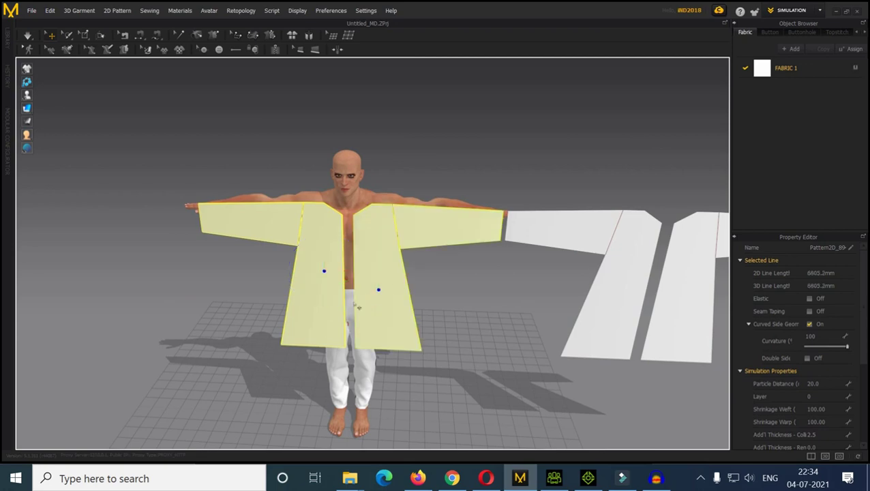
pyautogui.moveTo(356, 307); pyautogui.dragTo(356, 339, button='right')
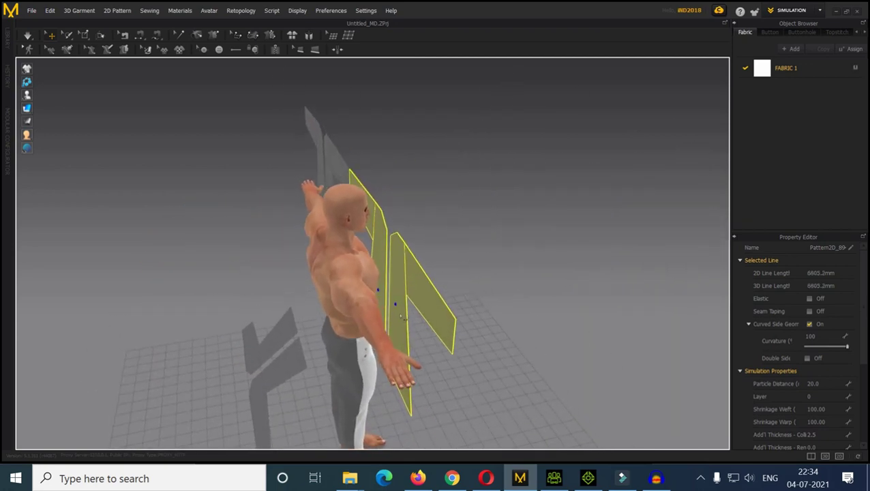
pyautogui.moveTo(389, 311)
pyautogui.mouseDown(button='right')
pyautogui.moveTo(517, 350)
pyautogui.moveTo(407, 341)
pyautogui.moveTo(387, 318)
pyautogui.mouseUp(button='right')
pyautogui.click(456, 303)
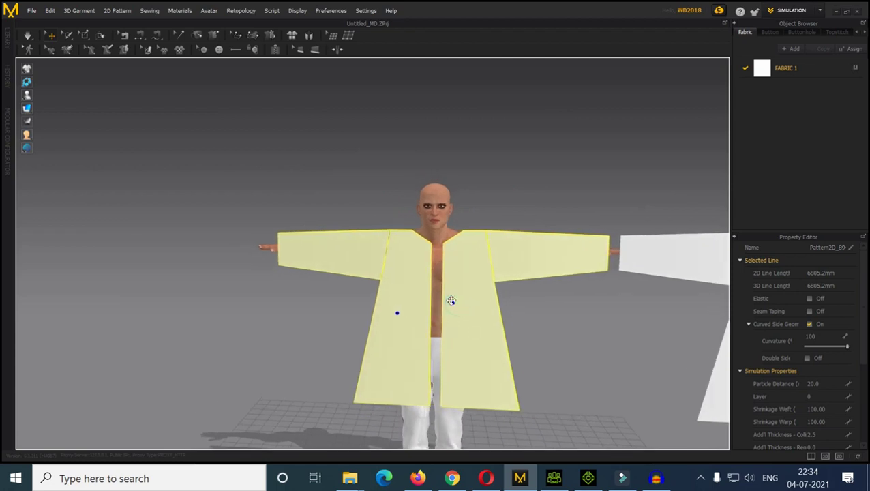
pyautogui.click(450, 300)
pyautogui.press('8')
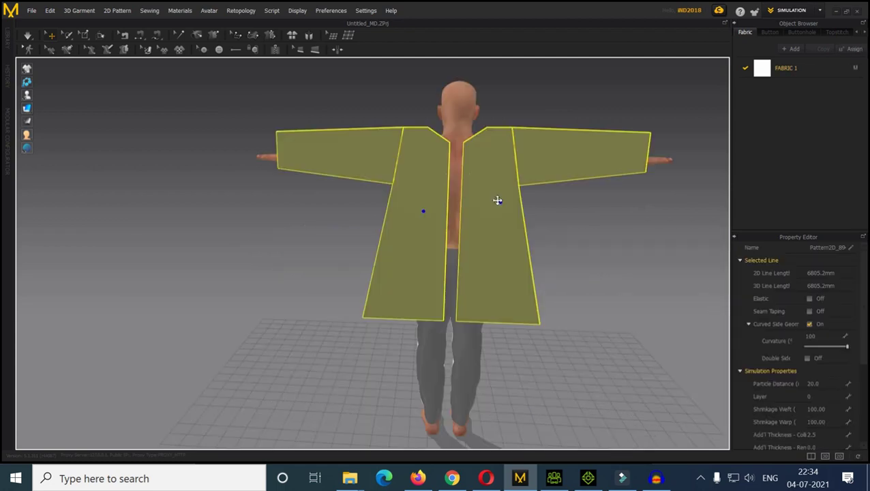
pyautogui.click(349, 225)
pyautogui.moveTo(350, 225); pyautogui.dragTo(387, 243, button='right')
pyautogui.press('2')
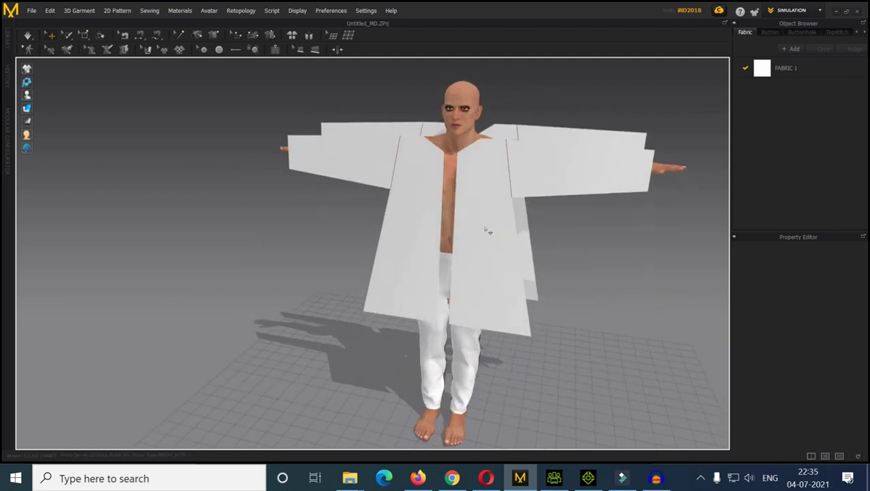
# - Show only the 2D pattern window and sew the facing centre edges of each shirt pair together with Segment Sewing
pyautogui.click(839, 456)
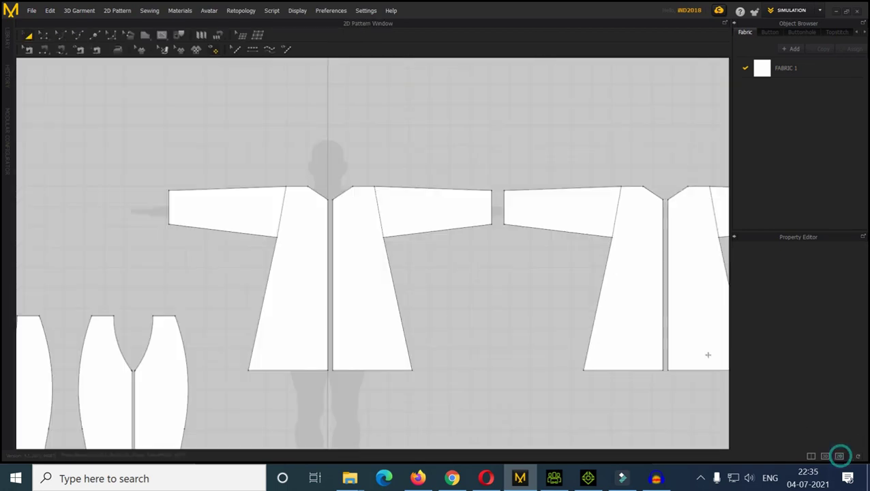
pyautogui.click(43, 49)
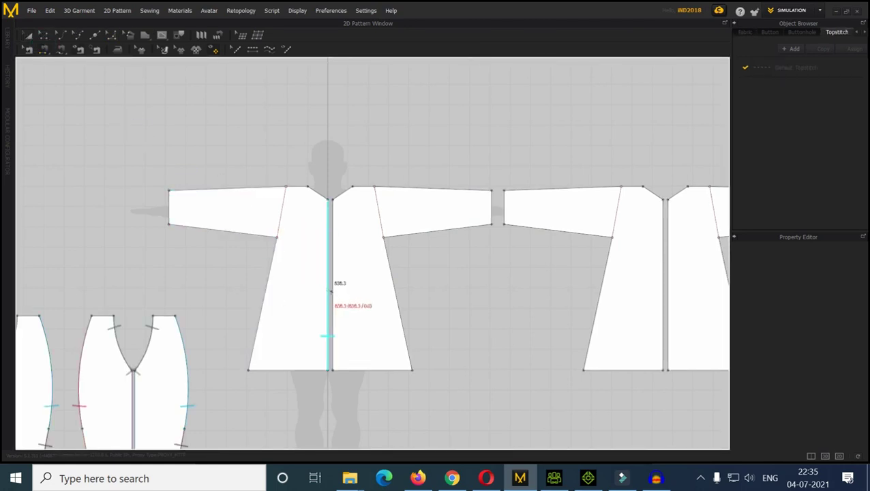
pyautogui.click(327, 287)
pyautogui.click(330, 290)
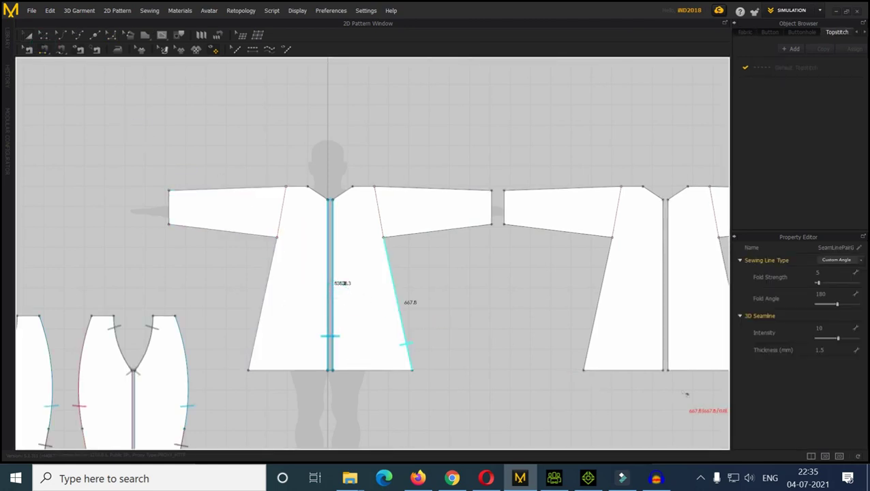
pyautogui.click(661, 330)
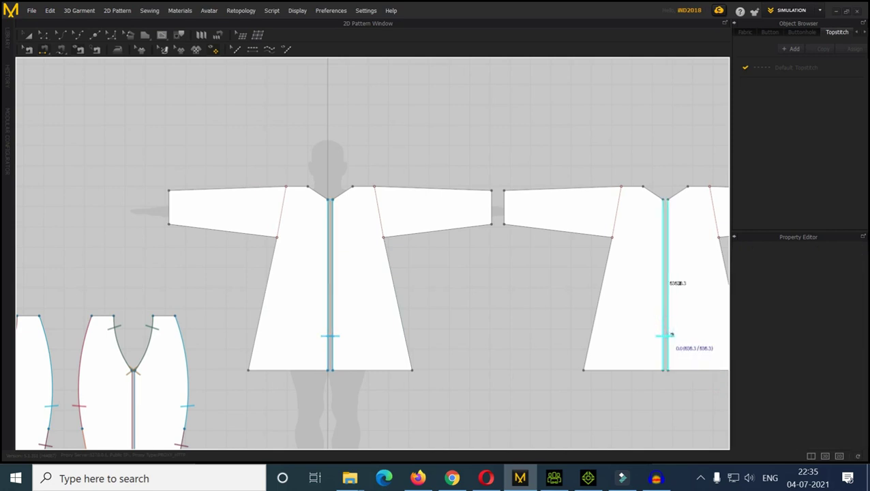
pyautogui.click(666, 332)
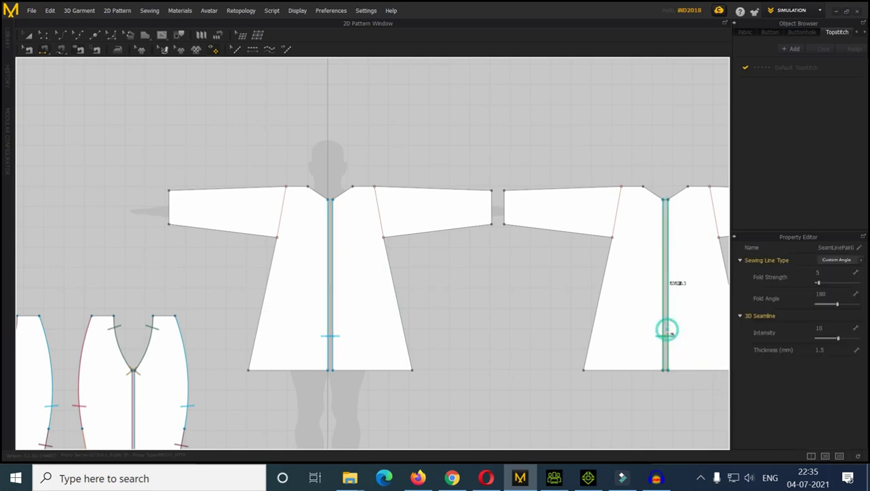
# - Sew both side edges below the armpits of the first shirt pair to the matching side edges of the second pair
pyautogui.click(263, 309)
pyautogui.click(599, 319)
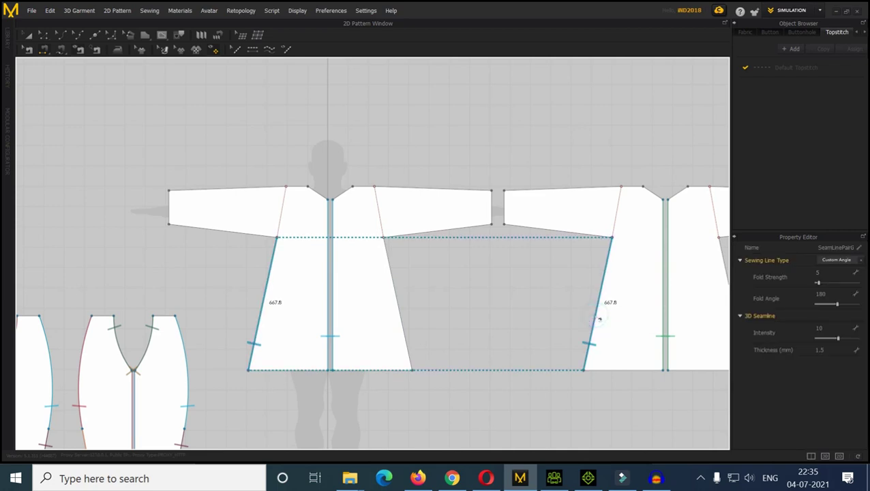
pyautogui.scroll(-3, 407, 324)
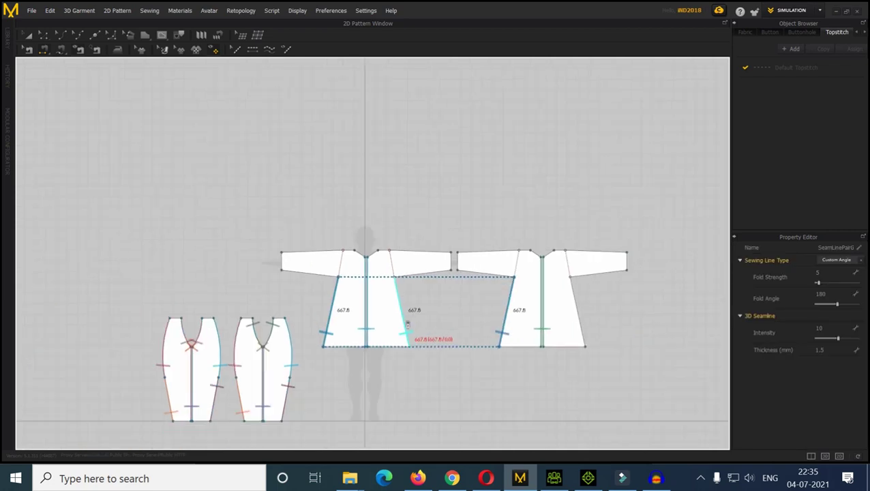
pyautogui.click(409, 325)
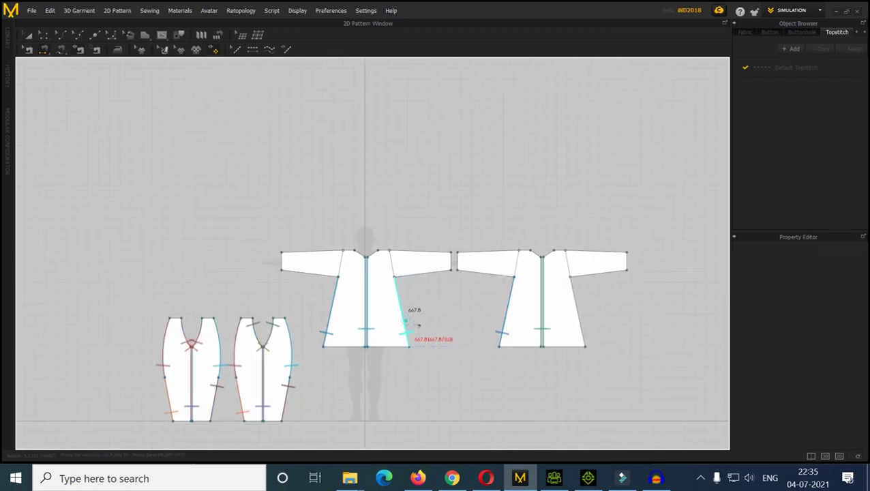
pyautogui.click(575, 319)
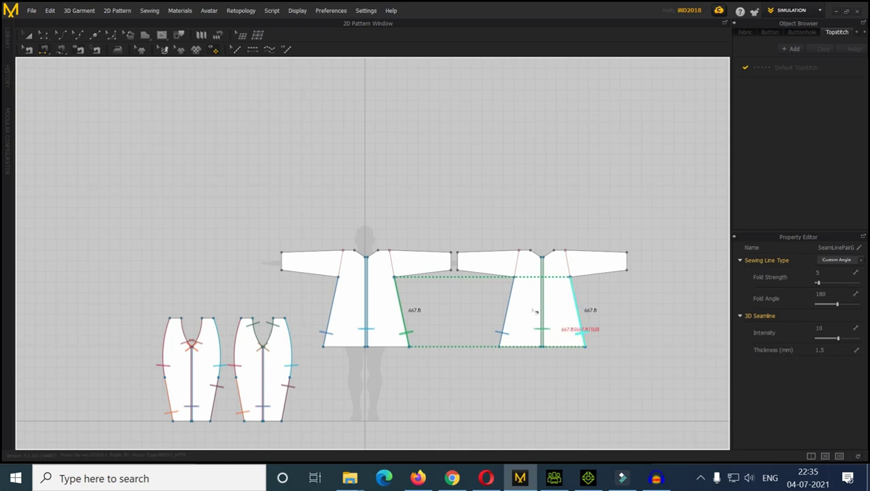
# - Sew both underarm sleeve edges of the first shirt pair to the matching sleeve edges of the second pair
pyautogui.click(297, 271)
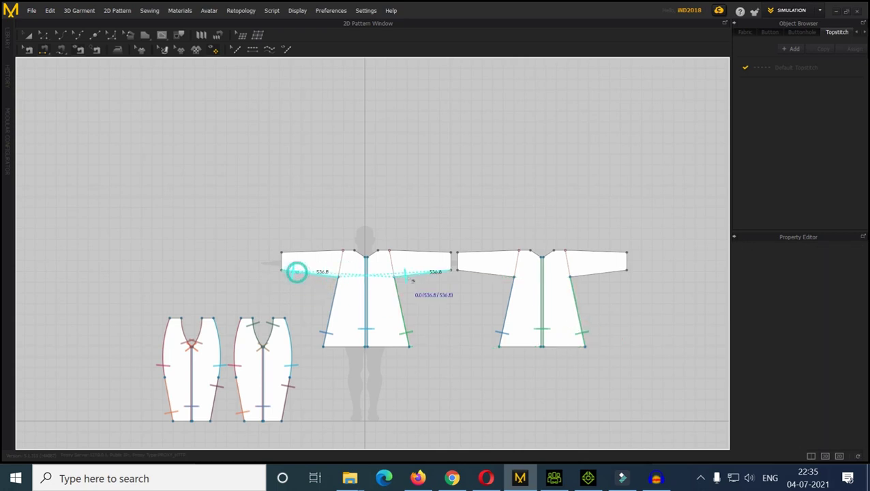
pyautogui.click(468, 271)
pyautogui.click(441, 273)
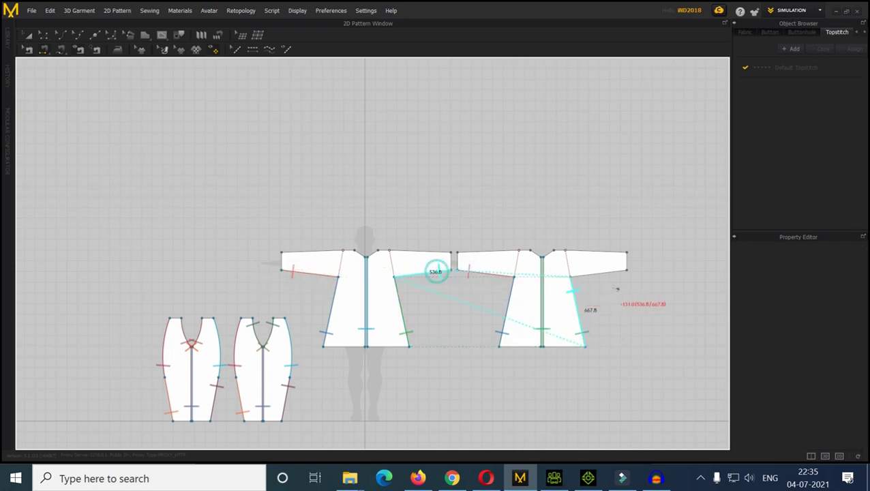
pyautogui.click(612, 272)
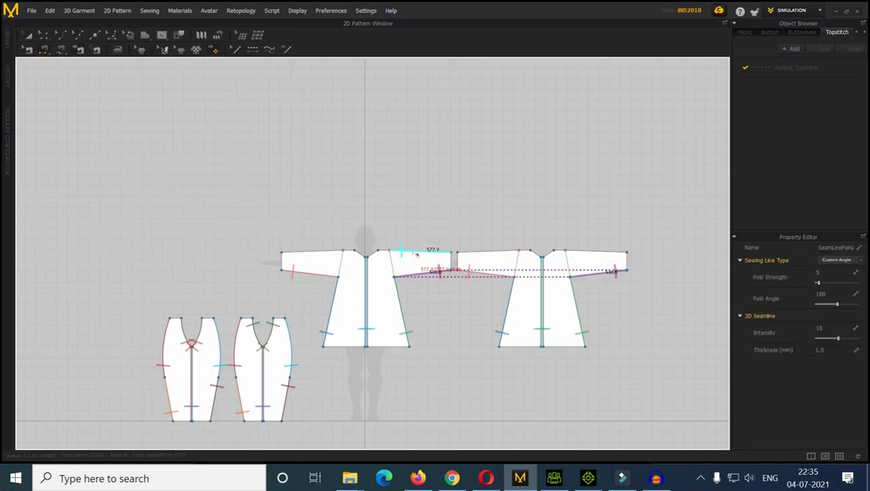
# - Sew the upper sleeve edges of the first shirt pair to the matching upper sleeve edges of the second pair
pyautogui.click(415, 253)
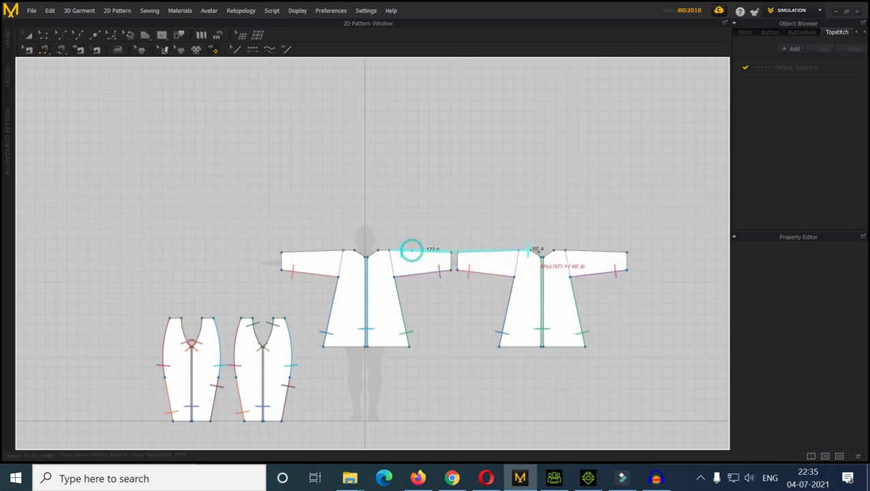
pyautogui.click(576, 250)
pyautogui.click(332, 251)
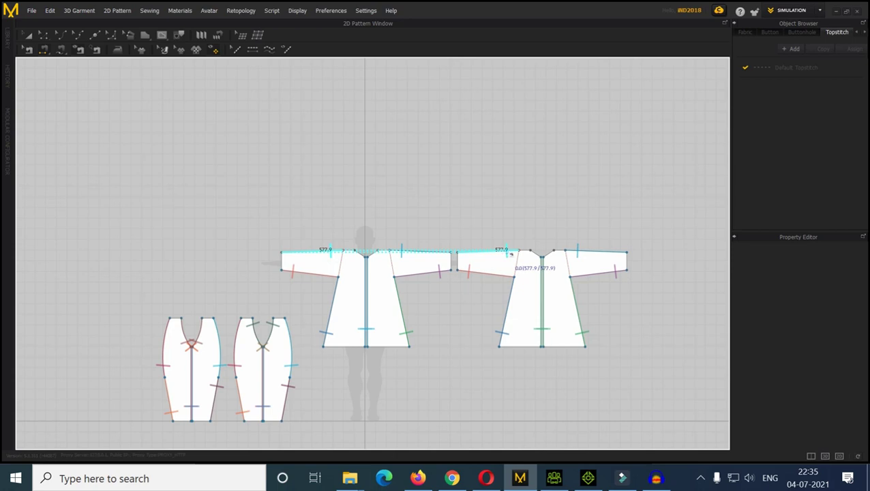
pyautogui.click(508, 251)
# - Sew the short shoulder edges beside the neckline of the first shirt pair to the matching shoulder edges of the second pair
pyautogui.scroll(-2, 368, 266)
pyautogui.scroll(5, 362, 267)
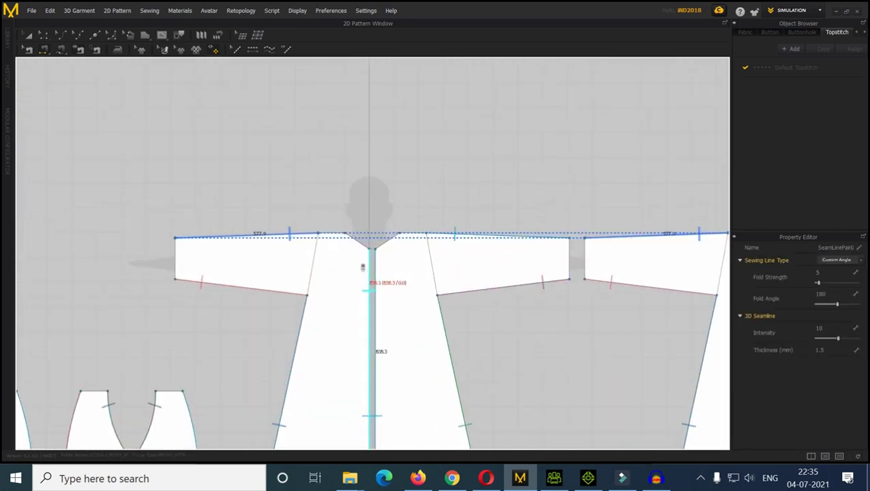
pyautogui.scroll(-3, 499, 269)
pyautogui.scroll(2, 647, 279)
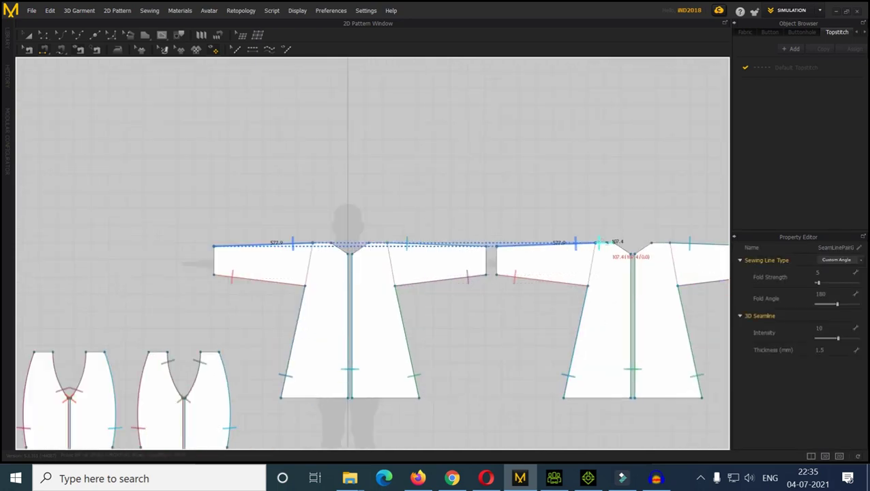
pyautogui.click(605, 246)
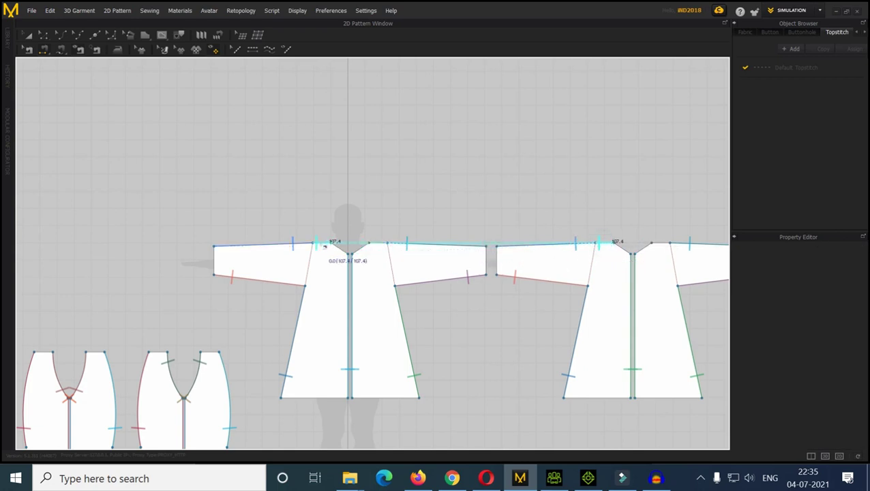
pyautogui.click(319, 244)
pyautogui.click(385, 244)
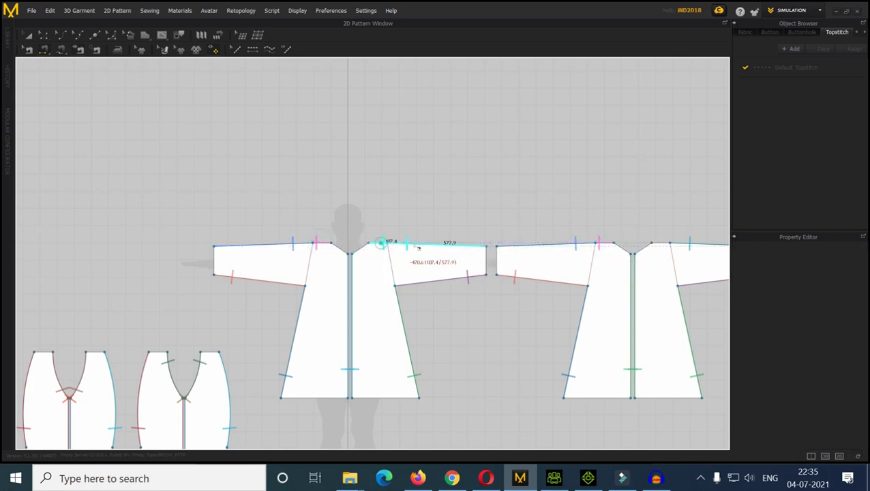
pyautogui.click(662, 244)
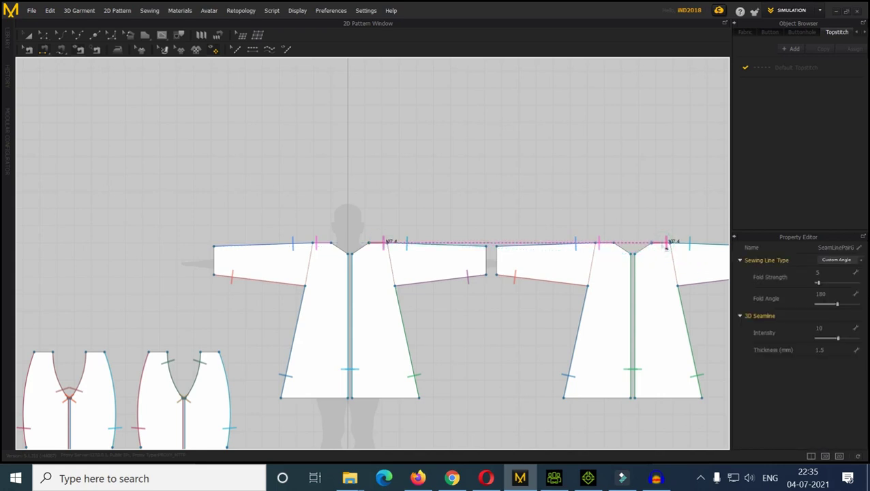
# - Separate both sleeves of the first shirt pair along their internal armhole lines with Cut & Sew
pyautogui.click(28, 35)
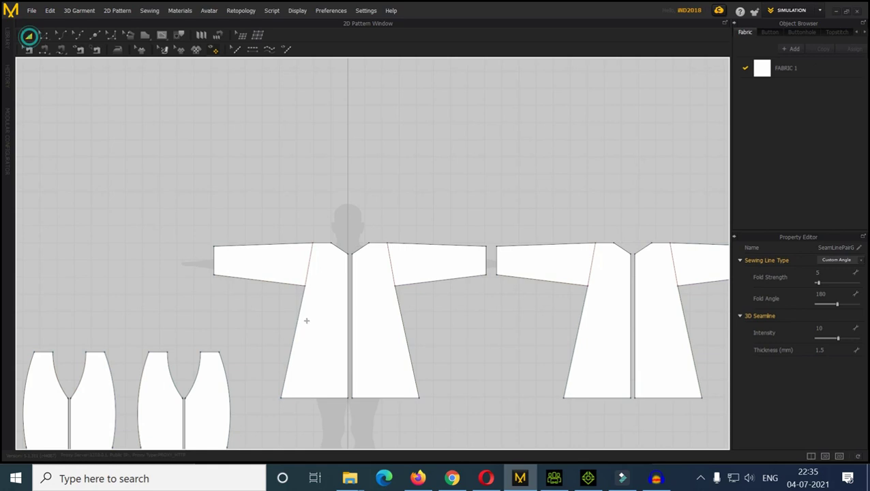
pyautogui.click(307, 263)
pyautogui.rightClick(307, 263)
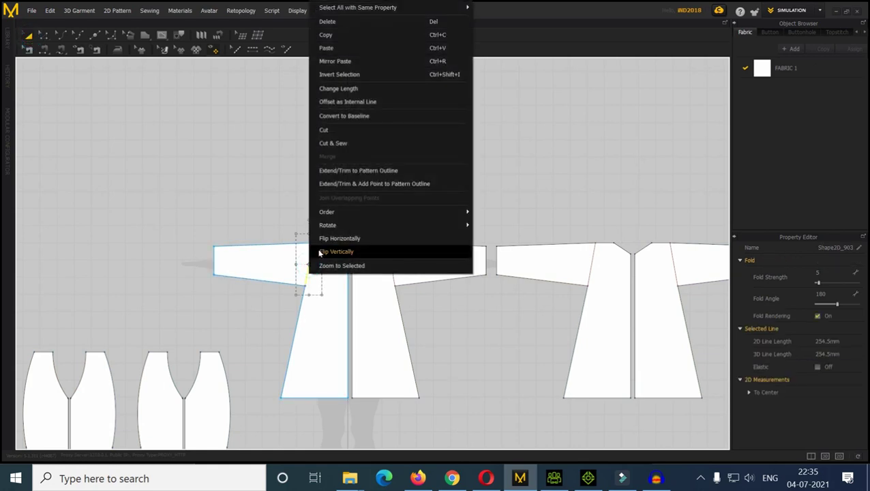
pyautogui.click(333, 144)
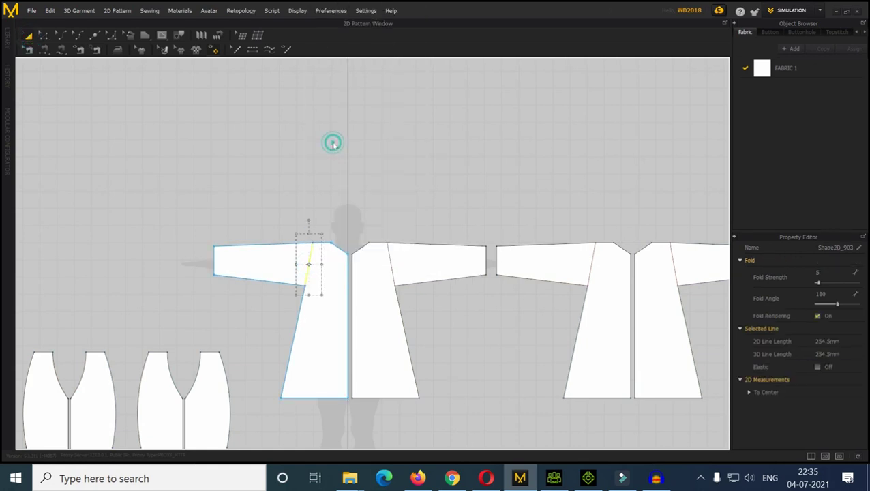
pyautogui.click(390, 269)
pyautogui.rightClick(390, 270)
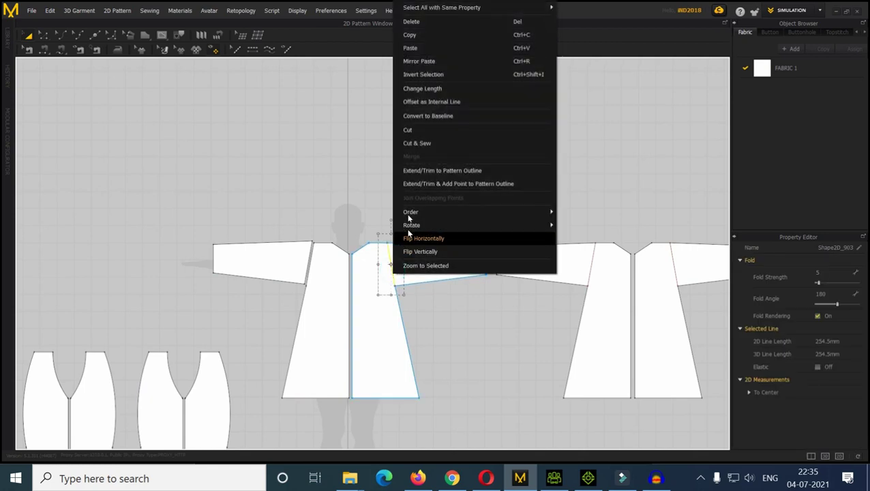
pyautogui.click(417, 145)
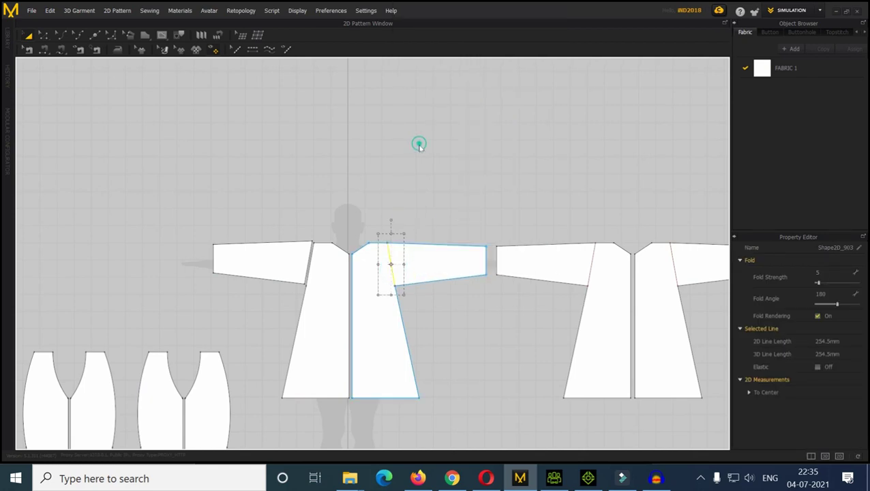
# - Separate both sleeves of the second shirt pair along their internal armhole lines with Cut & Sew
pyautogui.click(590, 276)
pyautogui.rightClick(590, 276)
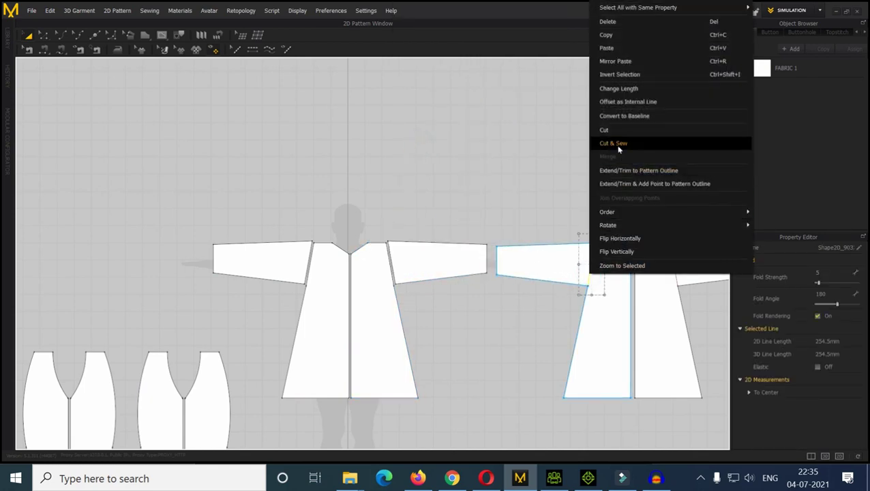
pyautogui.click(618, 144)
pyautogui.click(675, 272)
pyautogui.rightClick(675, 273)
pyautogui.moveTo(706, 213)
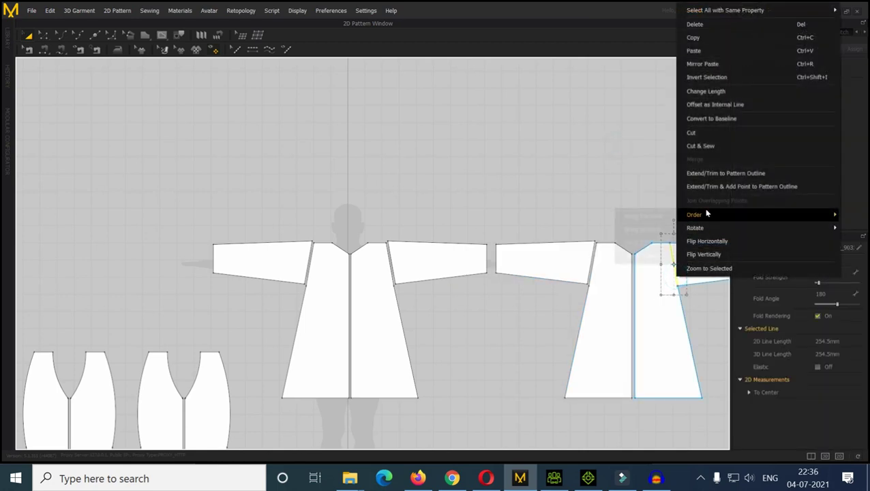
pyautogui.click(704, 145)
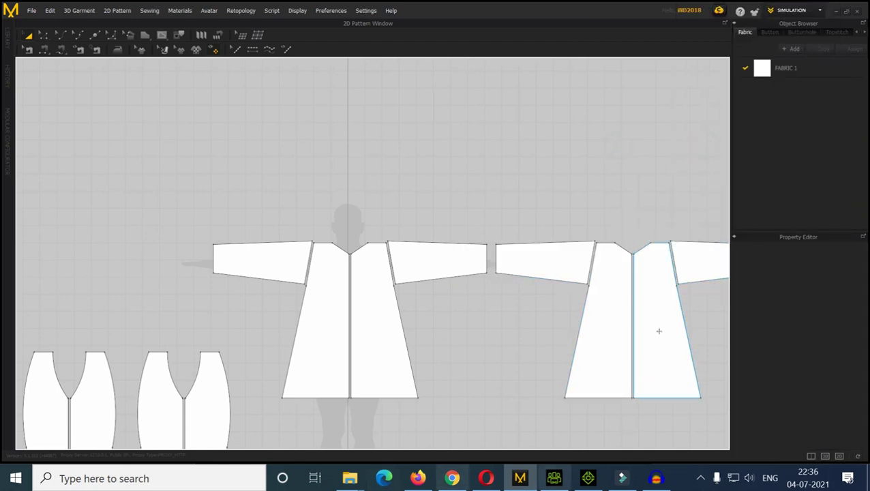
# - Show only the 3D window and run the simulation to drape the sewn shirt on the avatar
pyautogui.click(825, 456)
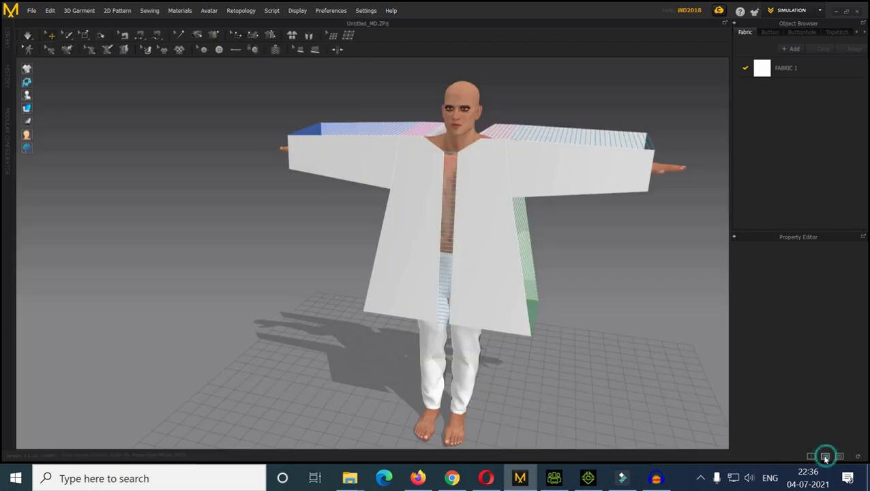
pyautogui.press('space')
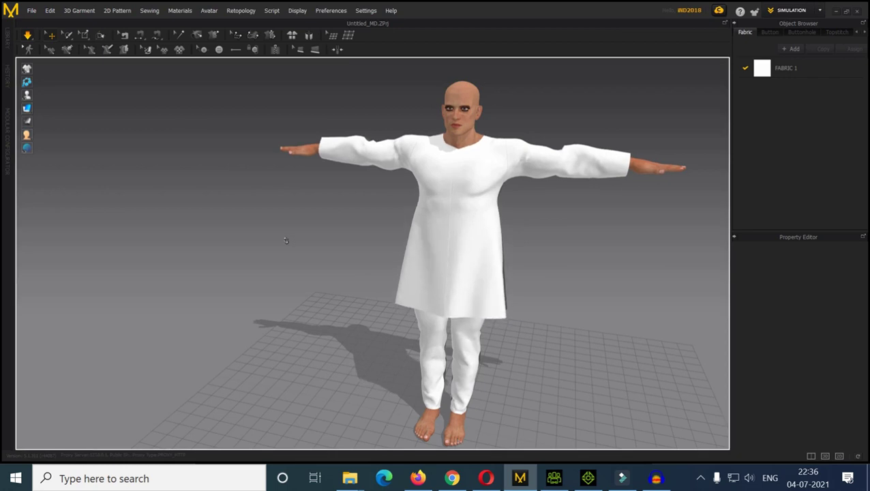
pyautogui.moveTo(287, 241); pyautogui.dragTo(380, 235, button='right')
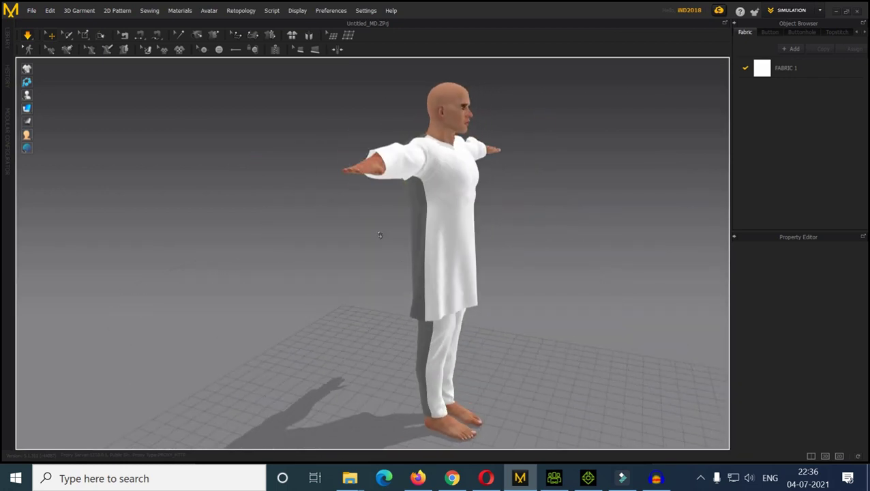
# - Tug the front body panel, sleeve end and hem of the simulated shirt to settle the cloth on the avatar
pyautogui.moveTo(432, 242); pyautogui.dragTo(313, 302)
pyautogui.moveTo(312, 302); pyautogui.dragTo(230, 318, button='right')
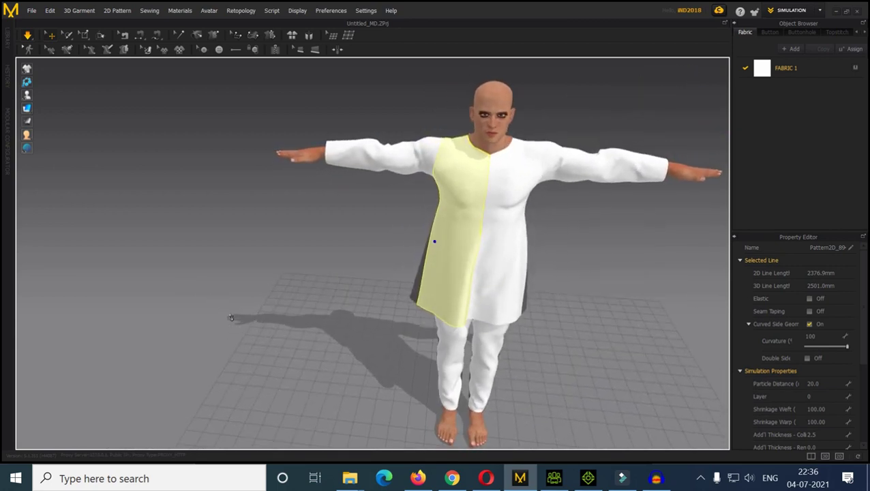
pyautogui.click(245, 277)
pyautogui.moveTo(328, 152); pyautogui.dragTo(265, 195)
pyautogui.moveTo(266, 195); pyautogui.dragTo(553, 270, button='right')
pyautogui.moveTo(466, 321); pyautogui.dragTo(468, 302)
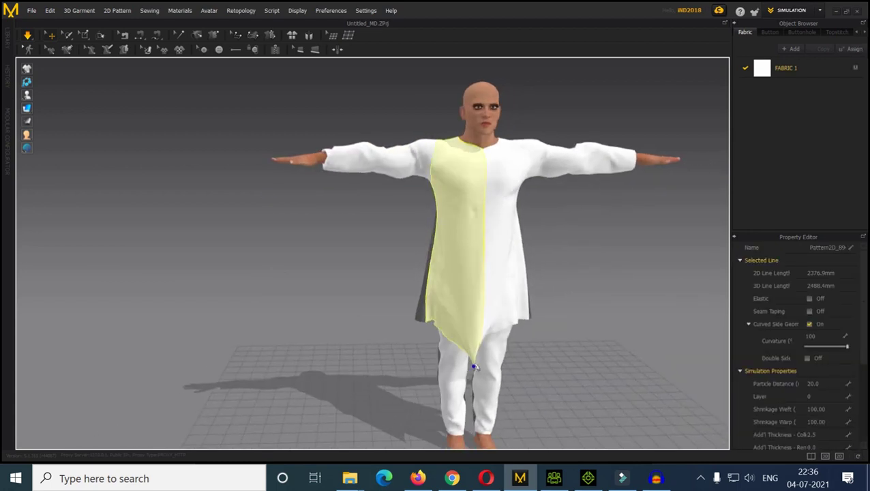
pyautogui.click(322, 342)
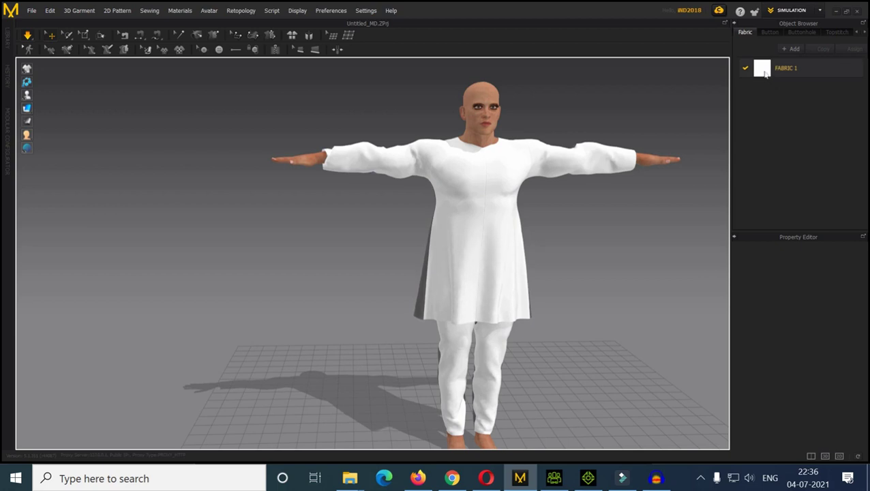
# - Add a second fabric and set its colour to a violet swatch from the palette
pyautogui.click(783, 50)
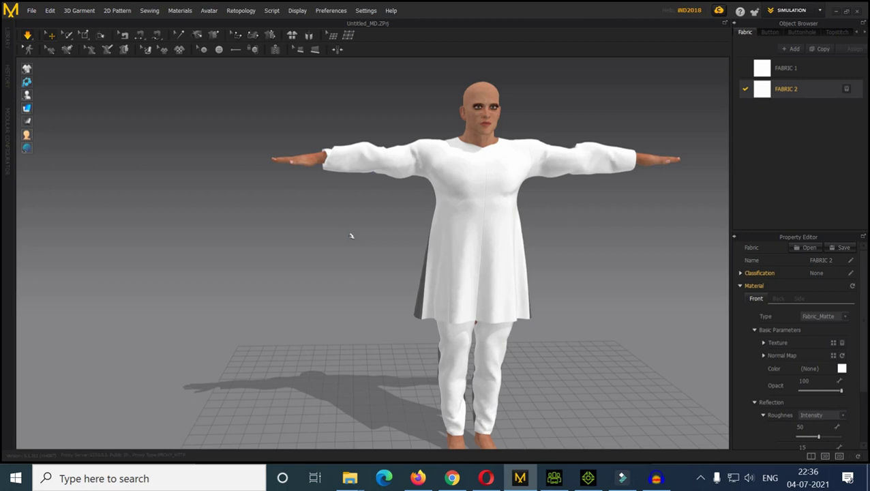
pyautogui.click(842, 369)
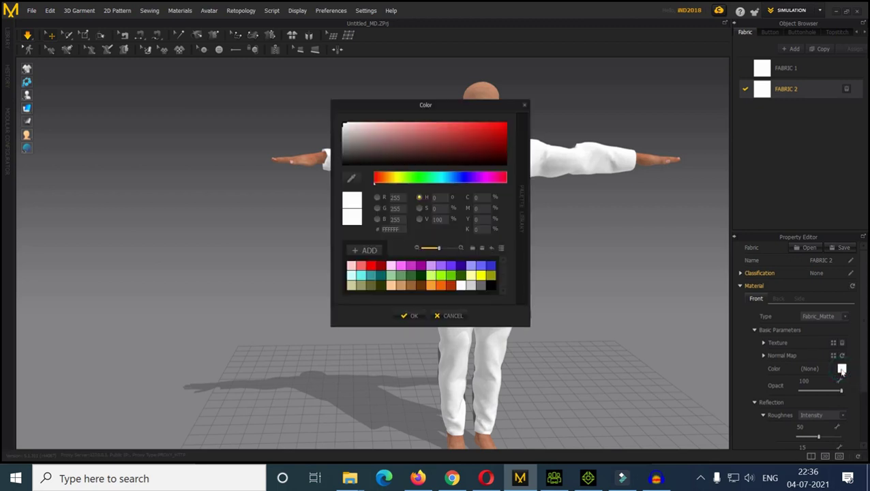
pyautogui.click(441, 268)
pyautogui.click(411, 315)
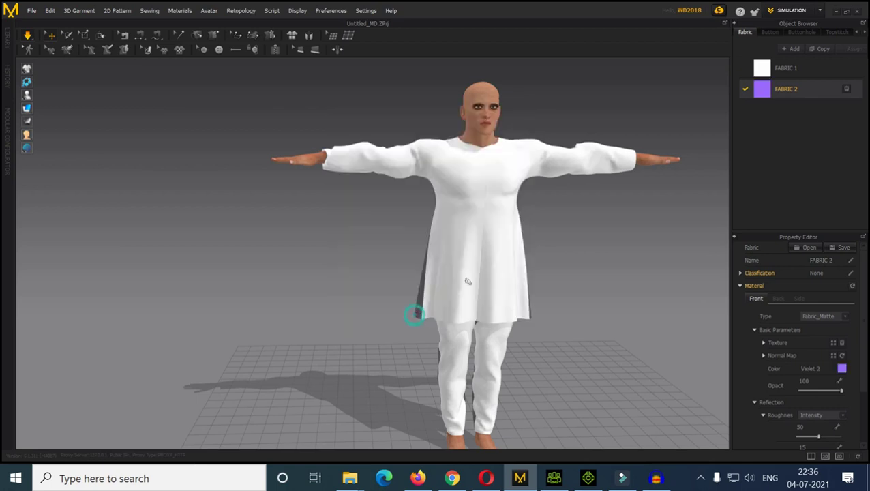
# - Apply the violet fabric to both front and both back body panels of the shirt
pyautogui.moveTo(768, 95); pyautogui.dragTo(461, 224)
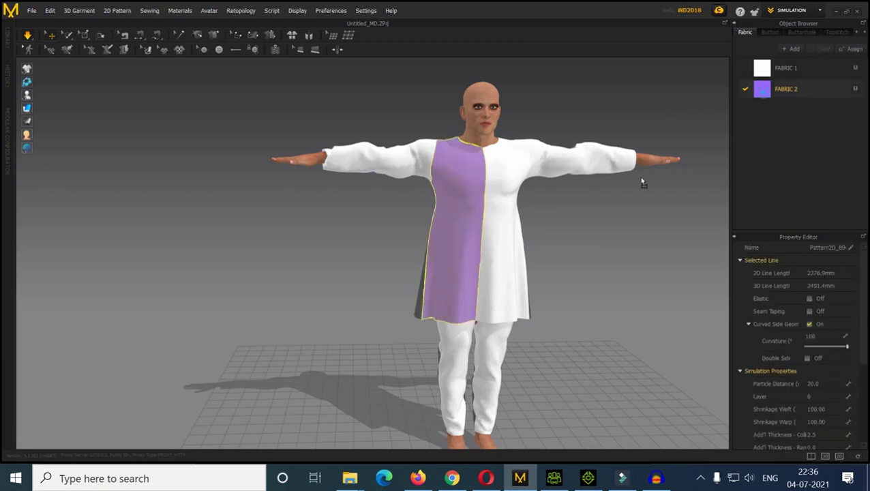
pyautogui.click(504, 250)
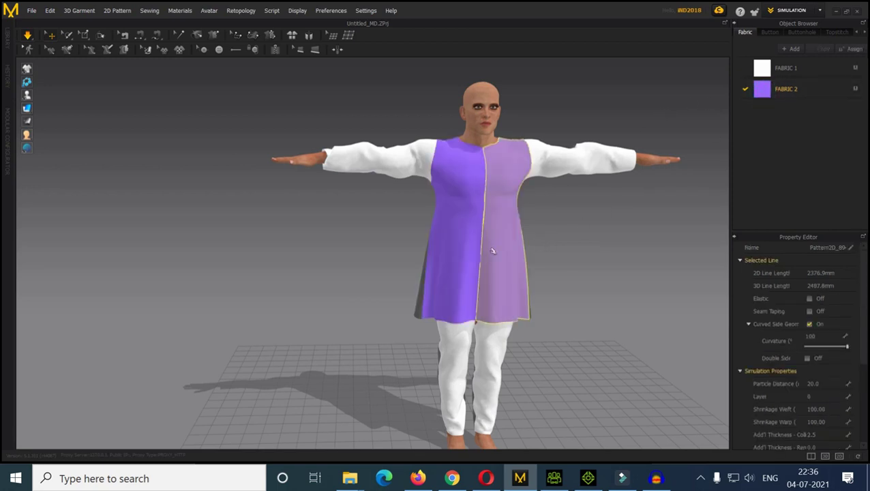
pyautogui.click(376, 280)
pyautogui.moveTo(373, 269); pyautogui.dragTo(547, 271, button='right')
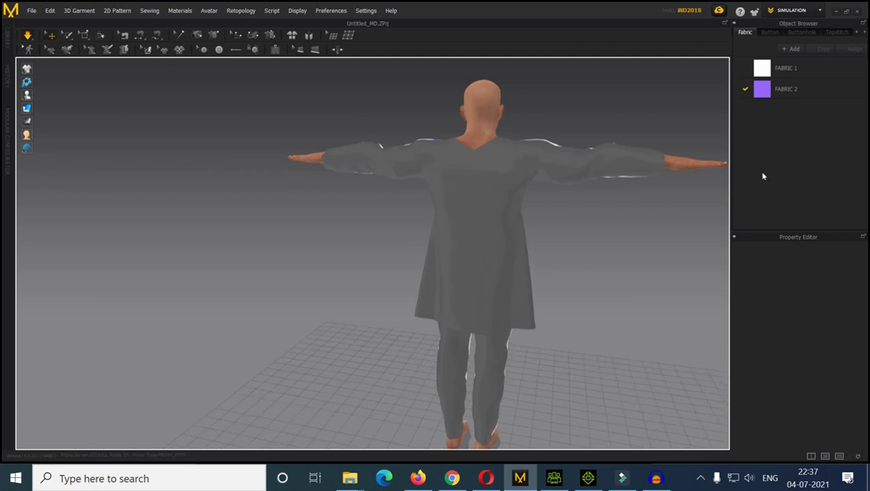
pyautogui.moveTo(763, 92); pyautogui.dragTo(483, 247)
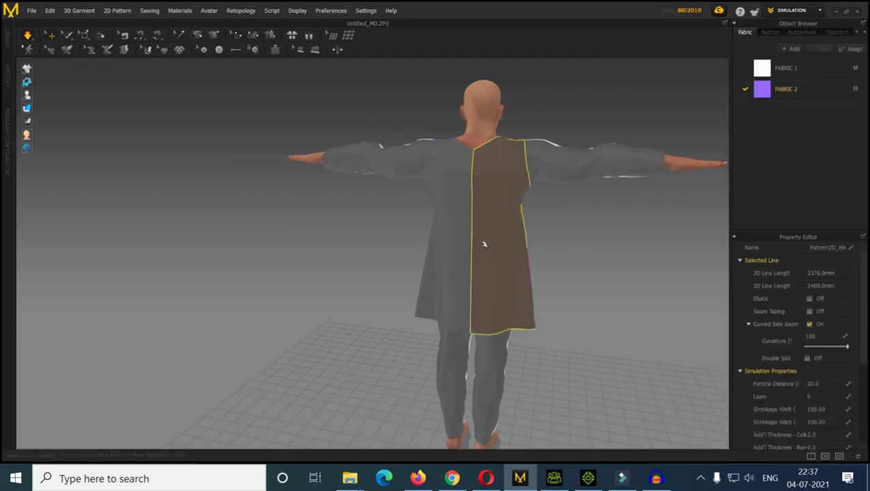
pyautogui.click(456, 213)
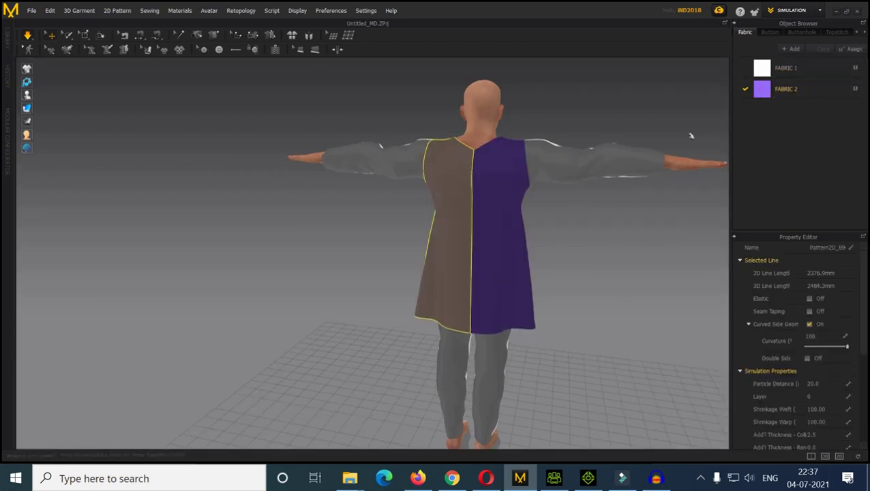
# - Apply the violet fabric to the back and front panels of both sleeves
pyautogui.moveTo(763, 92); pyautogui.dragTo(598, 166)
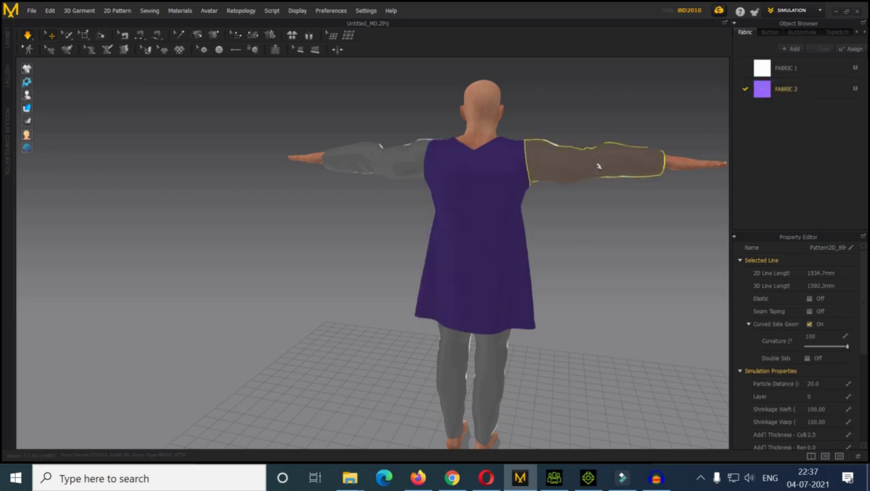
pyautogui.moveTo(774, 100); pyautogui.dragTo(431, 179)
pyautogui.click(540, 252)
pyautogui.moveTo(580, 247); pyautogui.dragTo(414, 256, button='right')
pyautogui.moveTo(761, 91); pyautogui.dragTo(409, 167)
pyautogui.moveTo(755, 90); pyautogui.dragTo(600, 161)
pyautogui.click(610, 247)
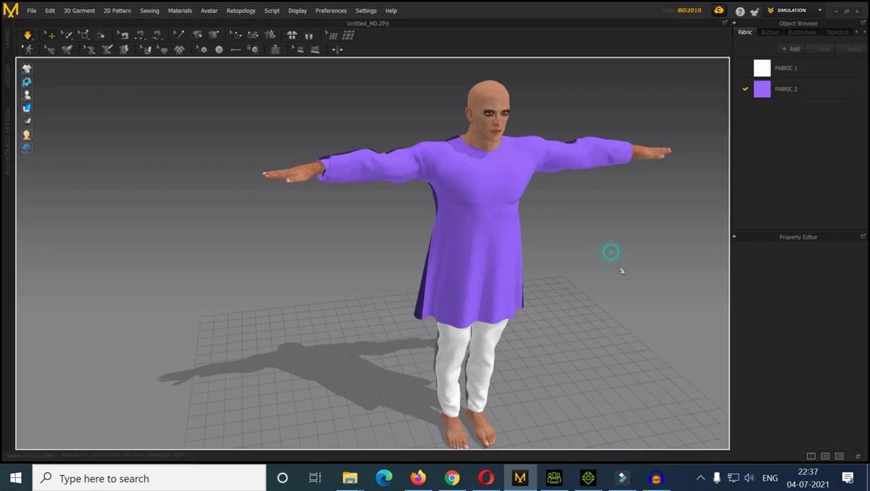
pyautogui.moveTo(608, 252)
pyautogui.mouseDown(button='right')
pyautogui.moveTo(622, 274)
pyautogui.moveTo(585, 237)
pyautogui.moveTo(601, 267)
pyautogui.mouseUp(button='right')
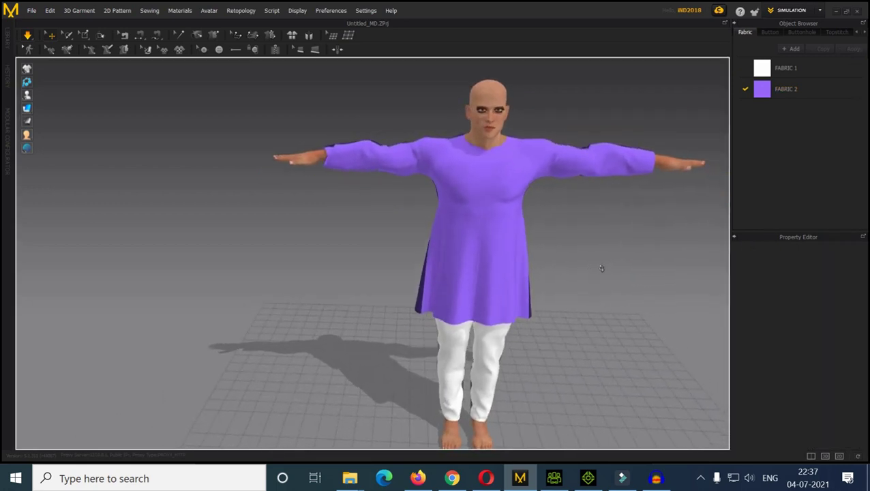
# - Export the dressed avatar as an FBX file in Documents under the avatar's name plus "Kurta", keeping the default export options
pyautogui.click(31, 10)
pyautogui.moveTo(42, 130)
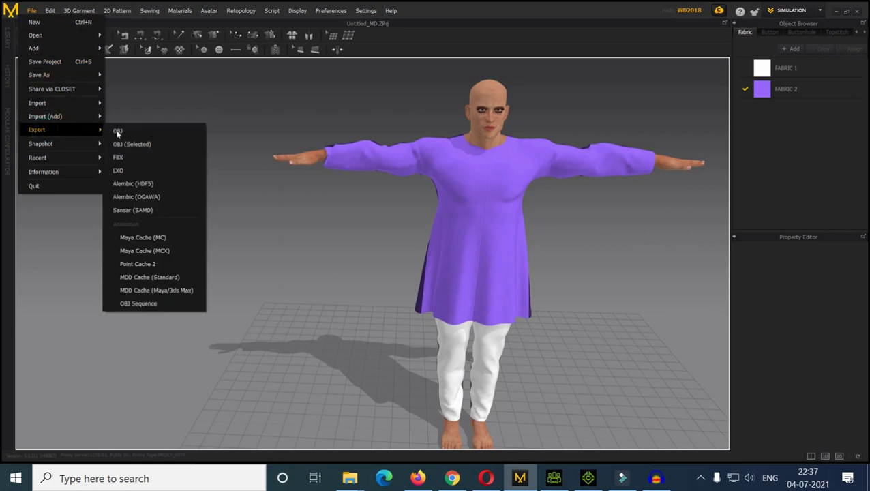
pyautogui.click(126, 159)
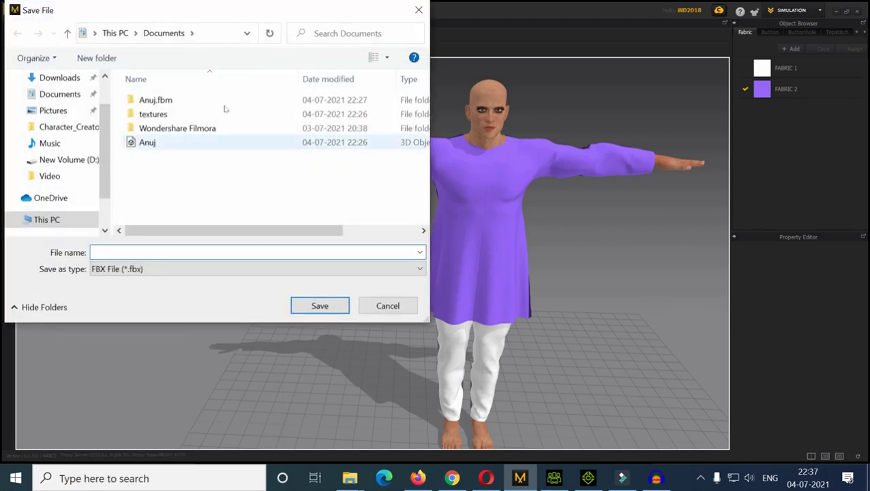
pyautogui.click(166, 253)
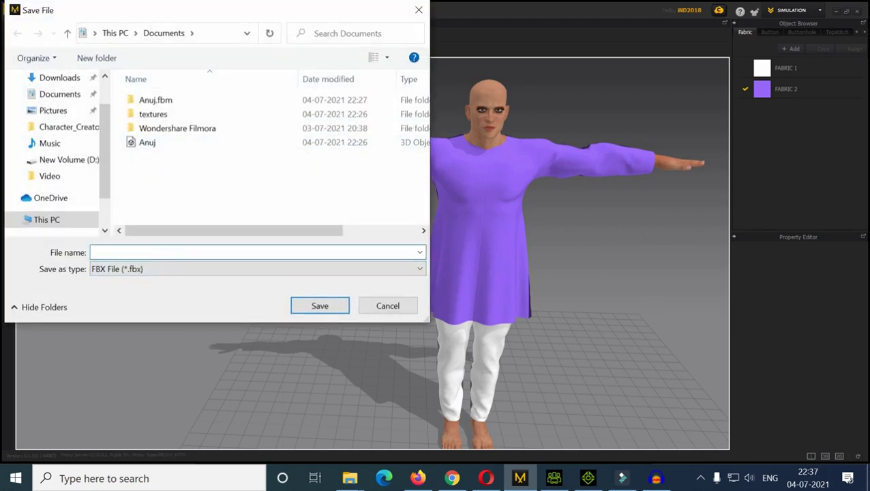
pyautogui.write('ANuj')
pyautogui.press('BackSpace')
pyautogui.press('BackSpace')
pyautogui.press('BackSpace')
pyautogui.press('BackSpace')
pyautogui.press('BackSpace')
pyautogui.write('Anuj')
pyautogui.click(319, 305)
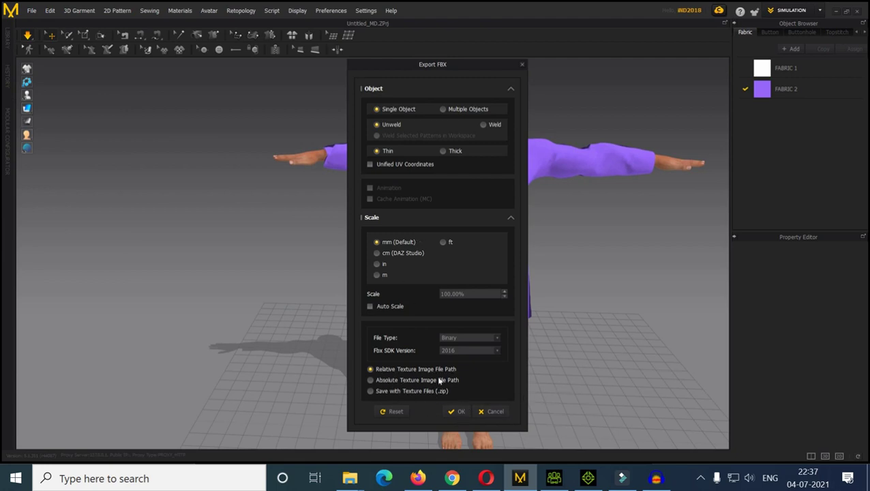
pyautogui.click(455, 411)
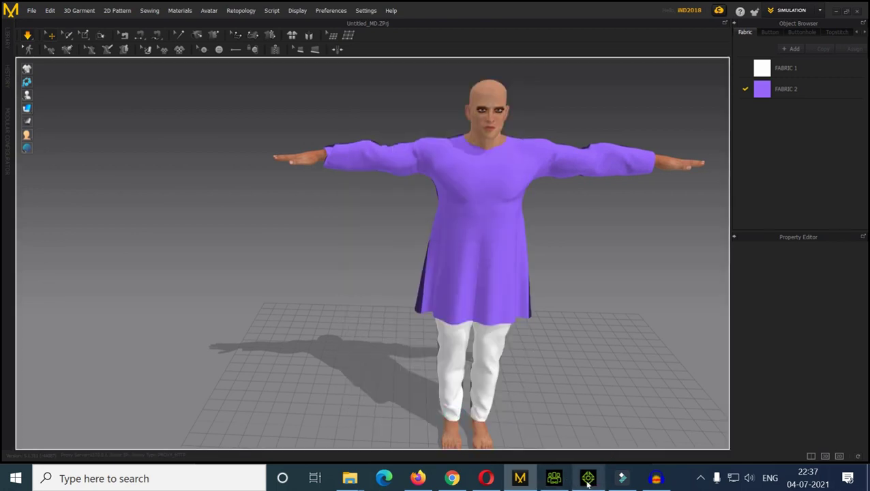
# - Switch to Character Creator and import the exported kurta FBX file as an accessory
pyautogui.click(553, 478)
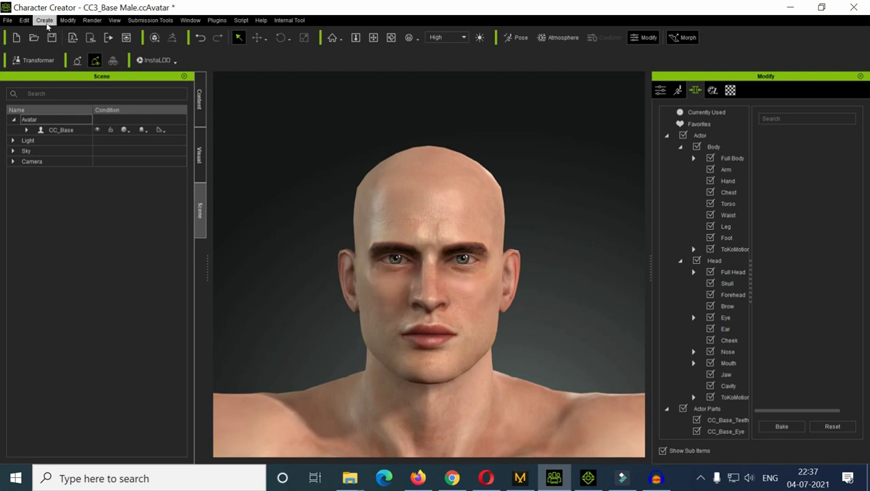
pyautogui.click(67, 20)
pyautogui.moveTo(45, 23)
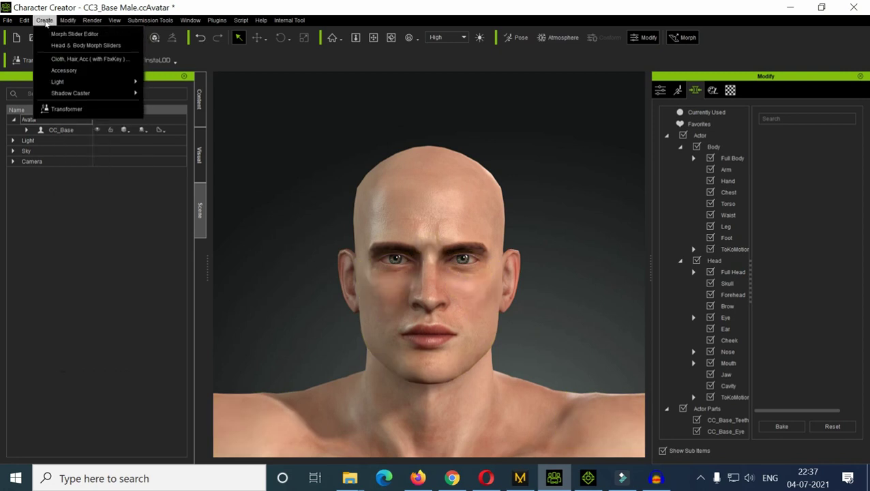
pyautogui.click(63, 71)
pyautogui.click(175, 160)
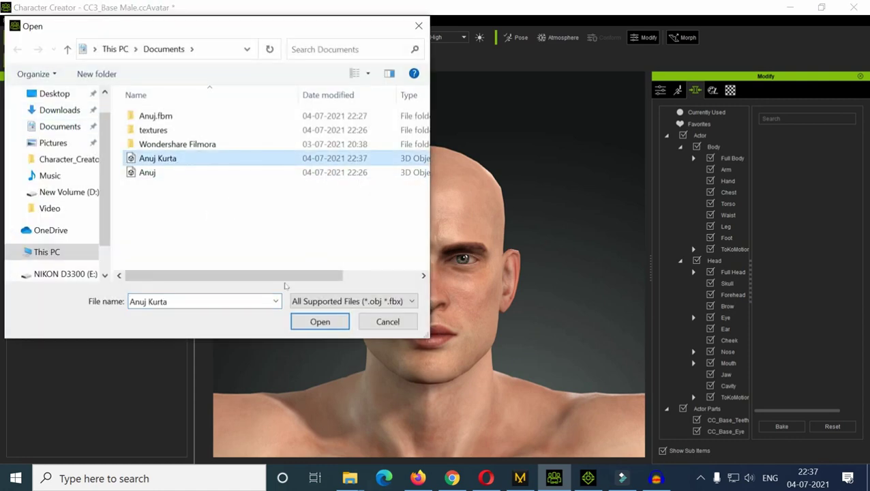
pyautogui.click(326, 321)
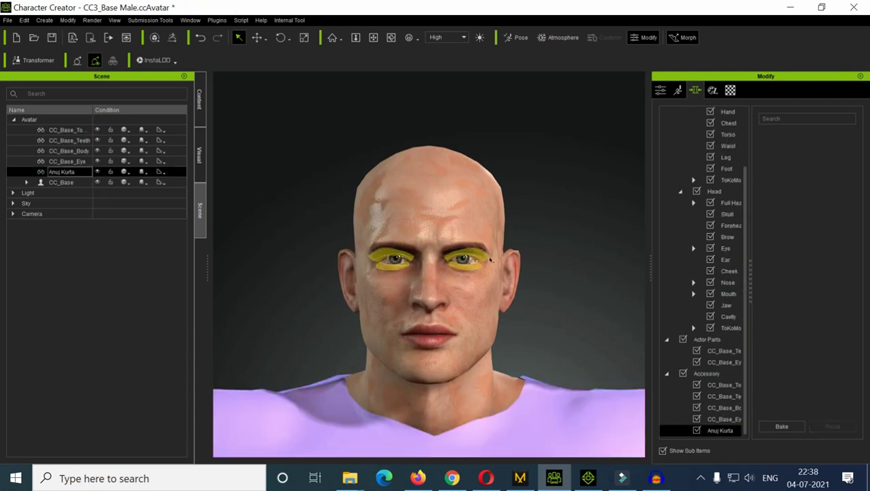
# - Apply the female MotionPlus Meditation pose to the avatar to test how the imported clothing follows the body
pyautogui.scroll(-5, 490, 260)
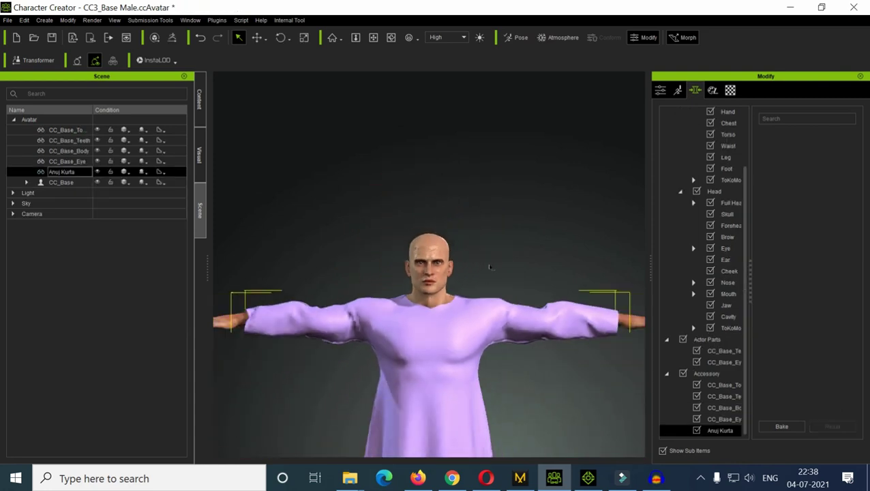
pyautogui.scroll(-3, 486, 265)
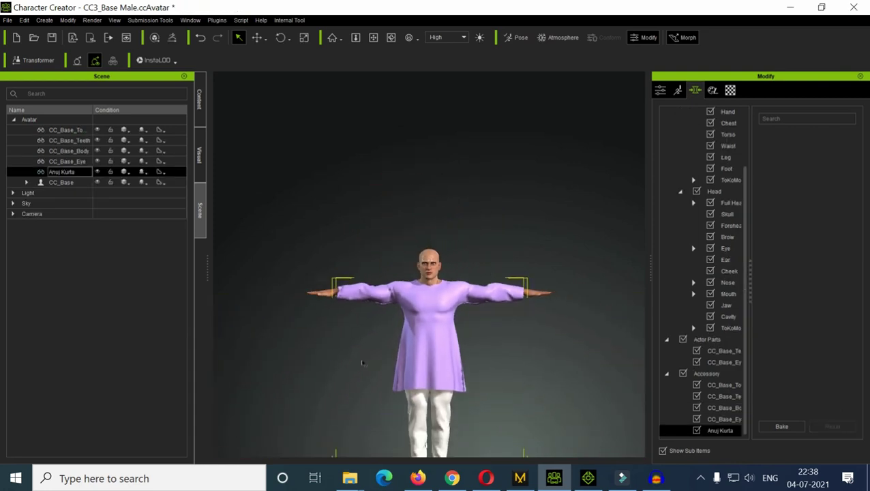
pyautogui.click(391, 37)
pyautogui.moveTo(385, 355); pyautogui.dragTo(486, 363)
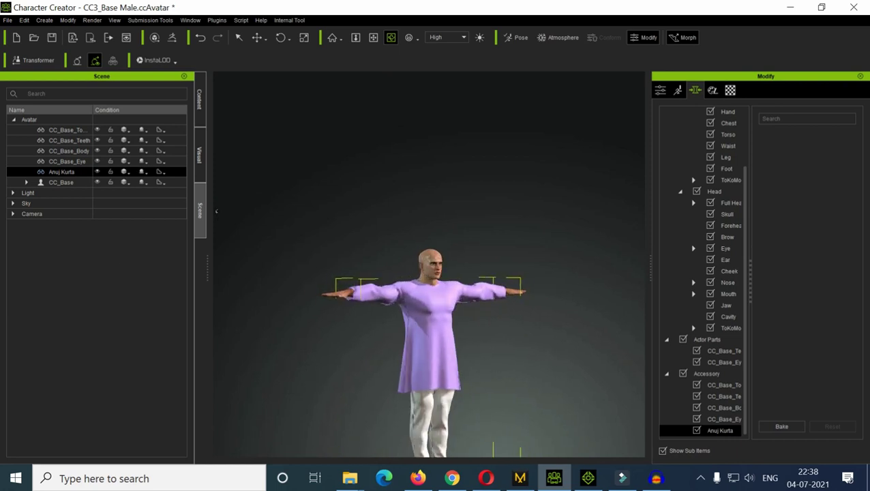
pyautogui.click(199, 99)
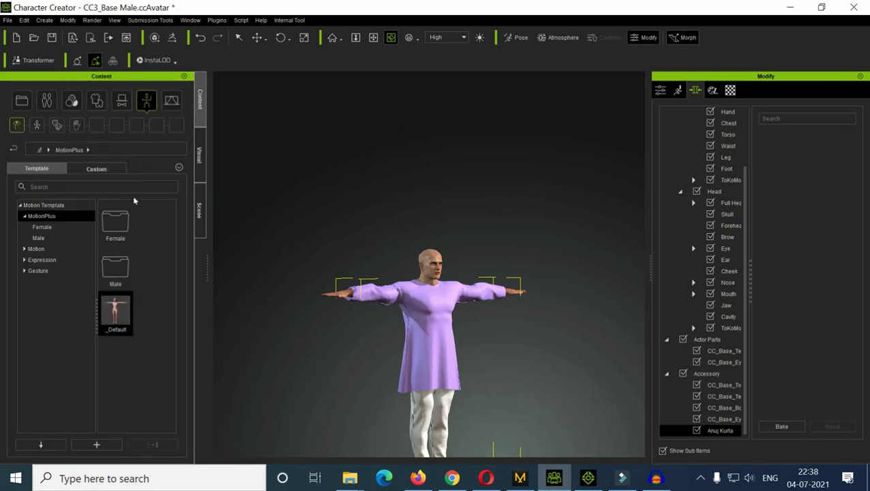
pyautogui.click(122, 230)
pyautogui.doubleClick(123, 230)
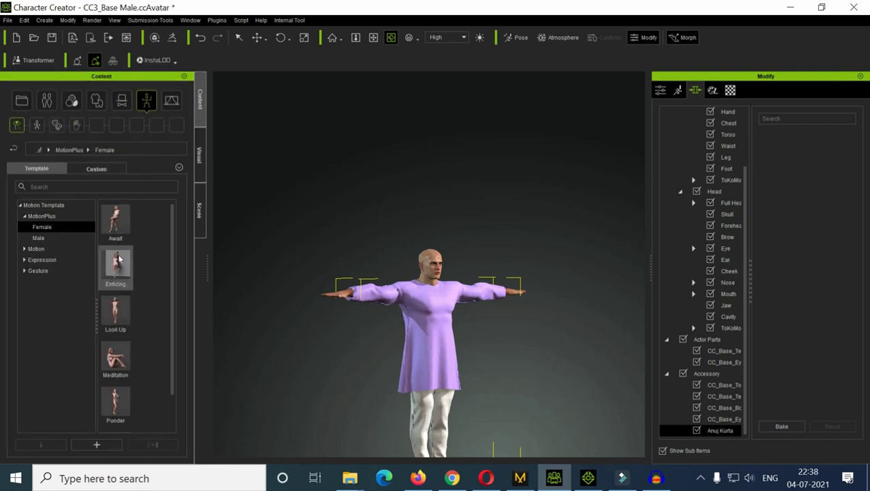
pyautogui.doubleClick(115, 359)
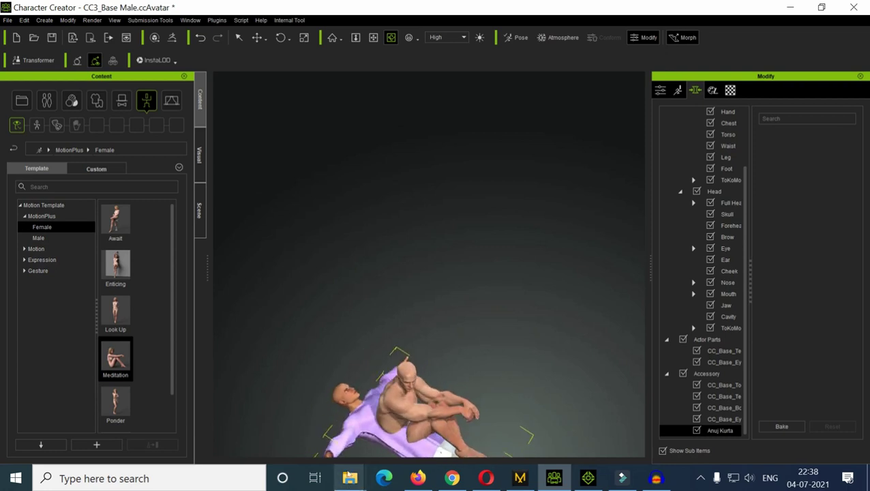
# - Delete the imported duplicate tongue, teeth, body and eye accessories from the avatar, keeping only the kurta accessory
pyautogui.click(199, 155)
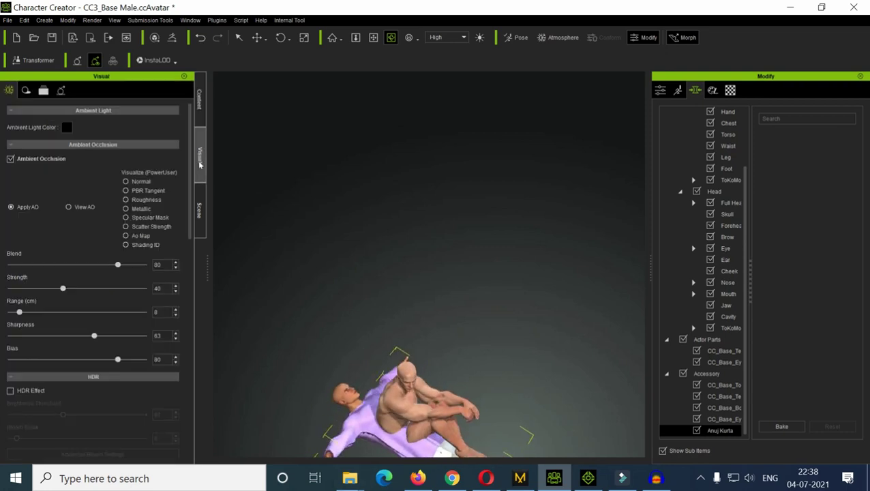
pyautogui.click(201, 211)
pyautogui.click(57, 164)
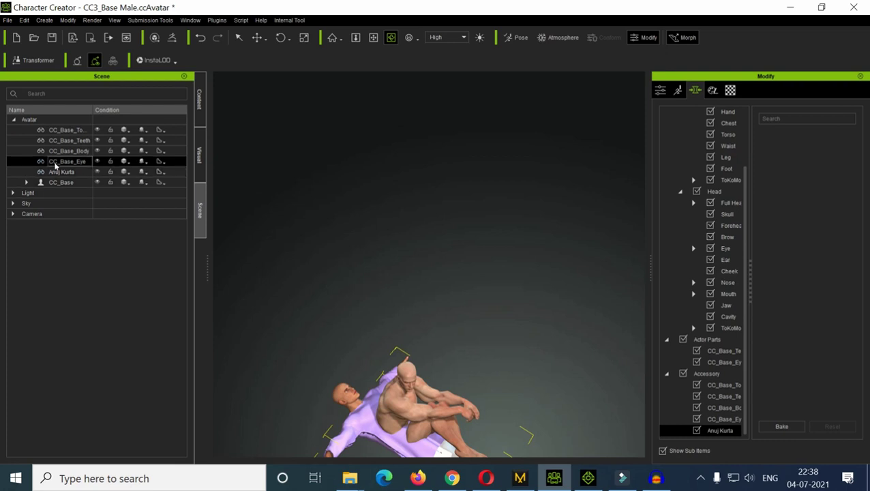
pyautogui.keyDown('ctrl'); pyautogui.click(59, 156); pyautogui.keyUp('ctrl')
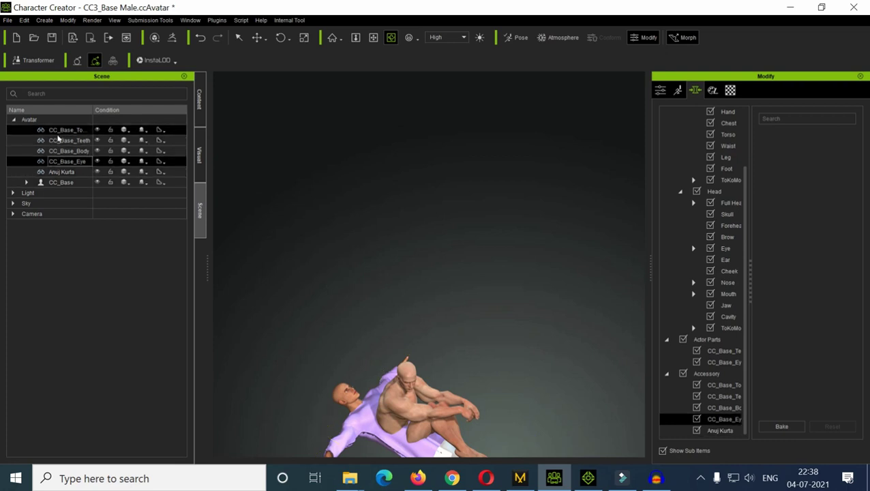
pyautogui.click(58, 132)
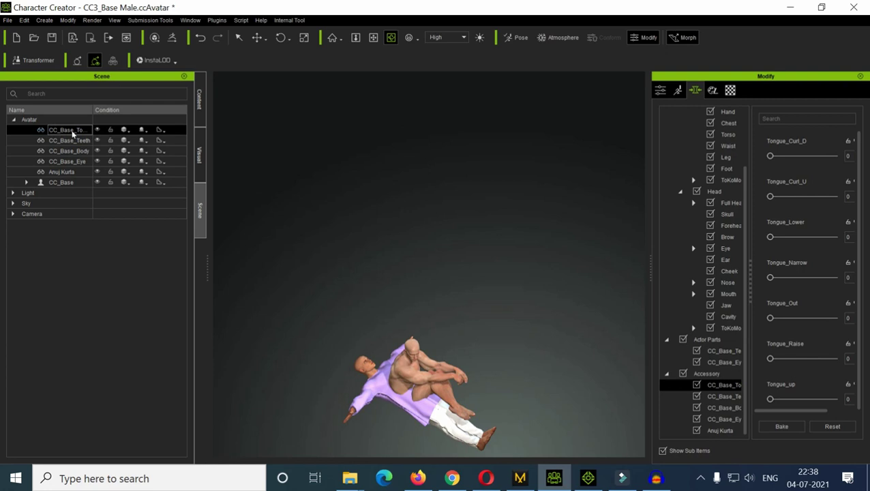
pyautogui.press('Delete')
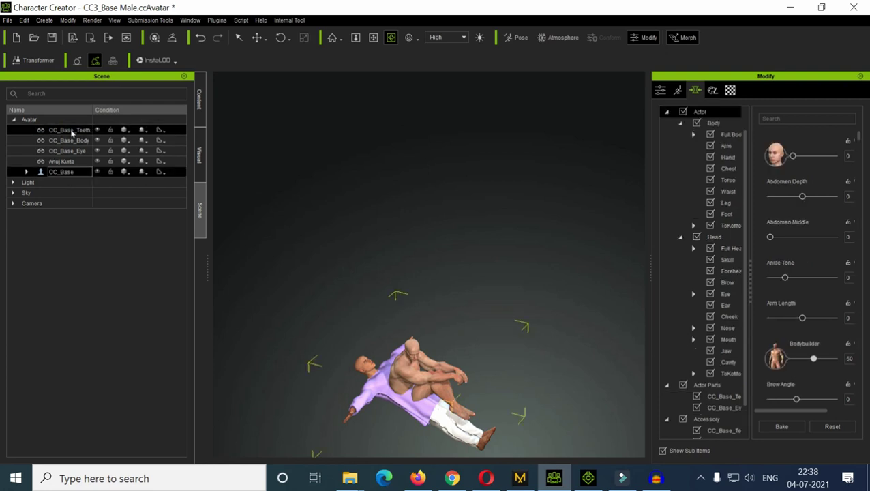
pyautogui.click(71, 131)
pyautogui.press('Delete')
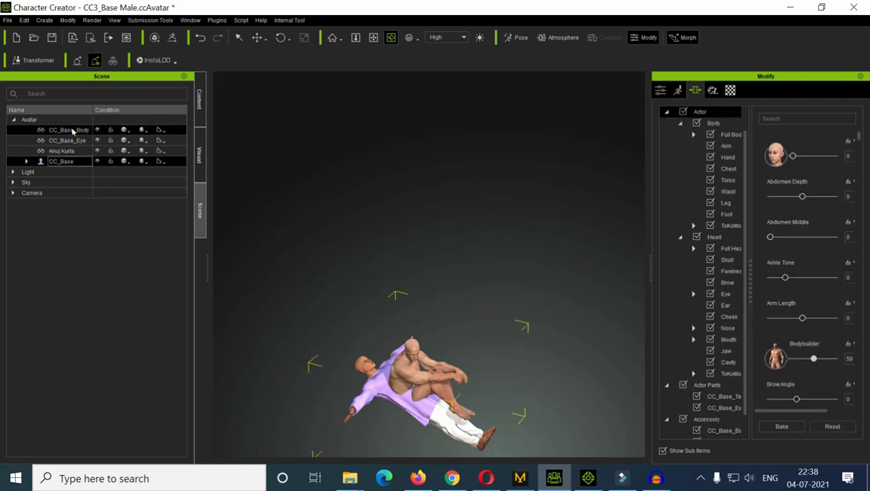
pyautogui.press('Delete')
pyautogui.click(73, 130)
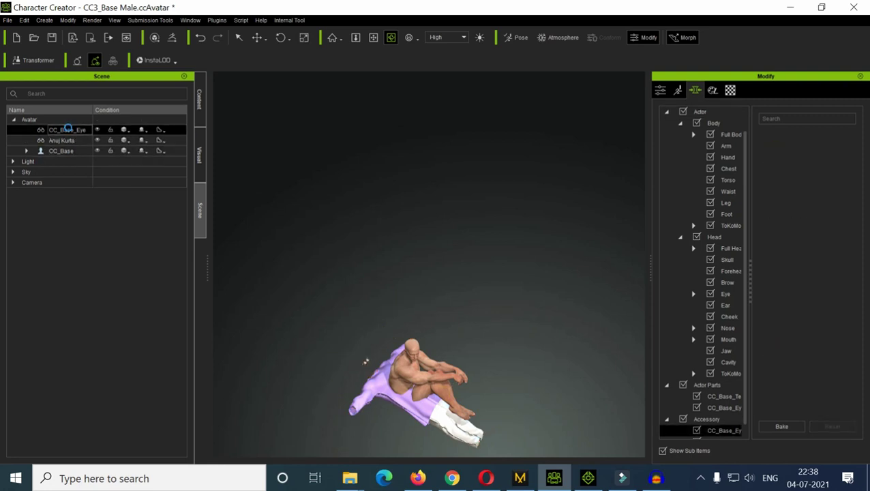
pyautogui.press('Delete')
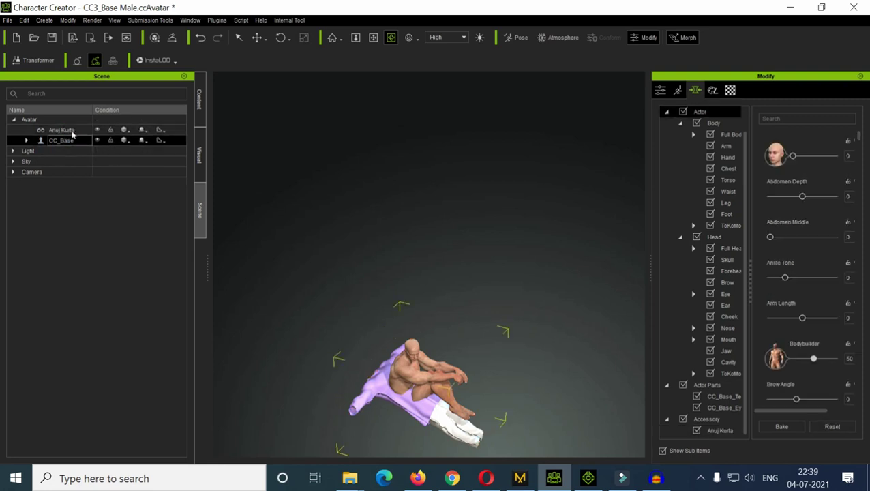
# - Return the avatar to the MotionPlus _Default pose and check the fit of the clothing
pyautogui.click(198, 120)
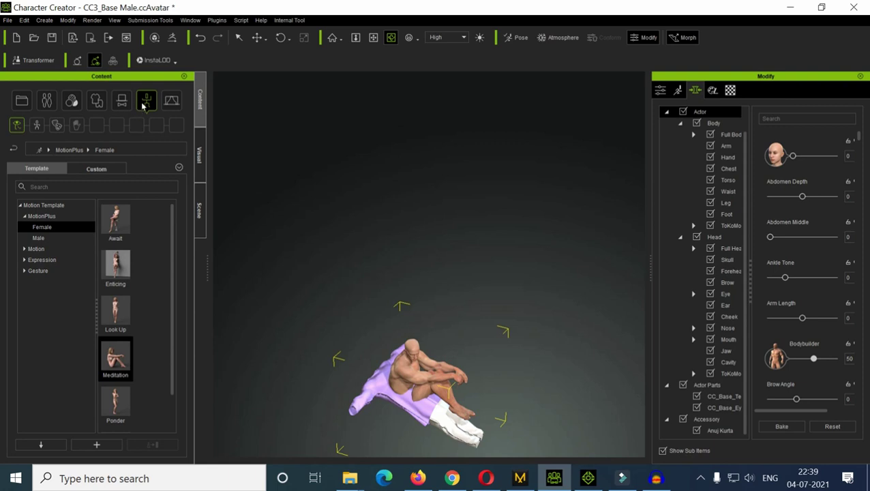
pyautogui.click(41, 205)
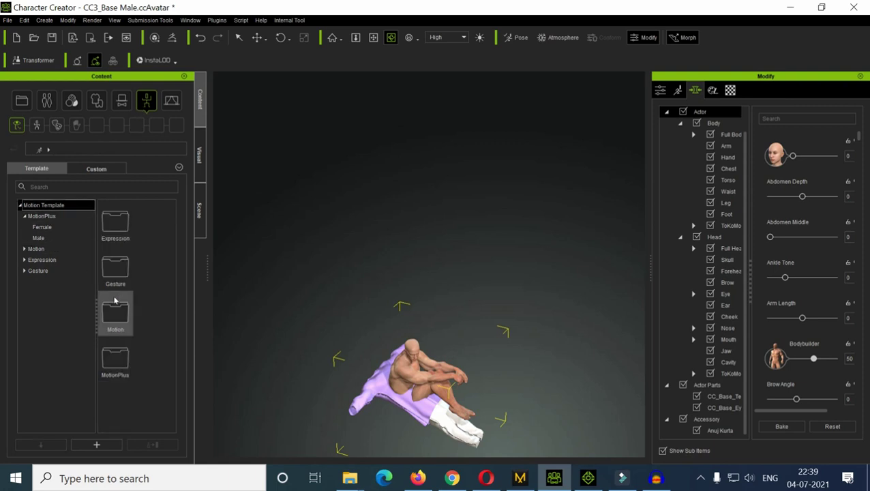
pyautogui.click(42, 216)
pyautogui.doubleClick(126, 312)
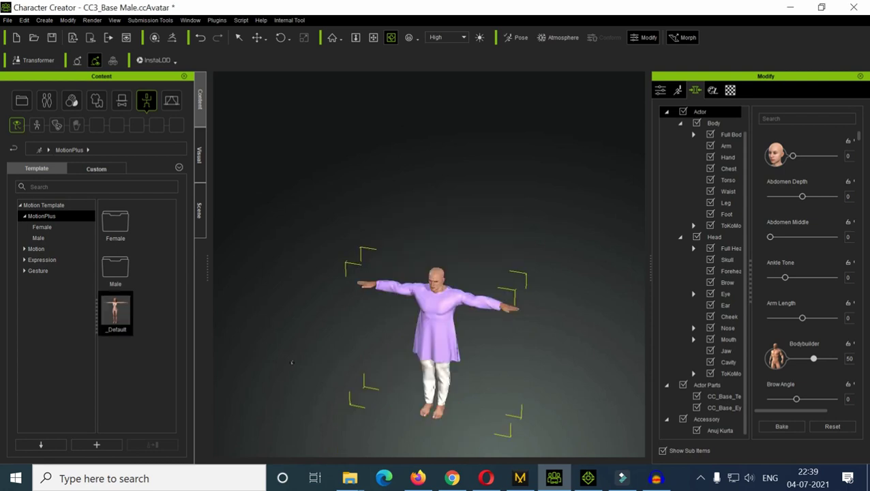
pyautogui.press('f')
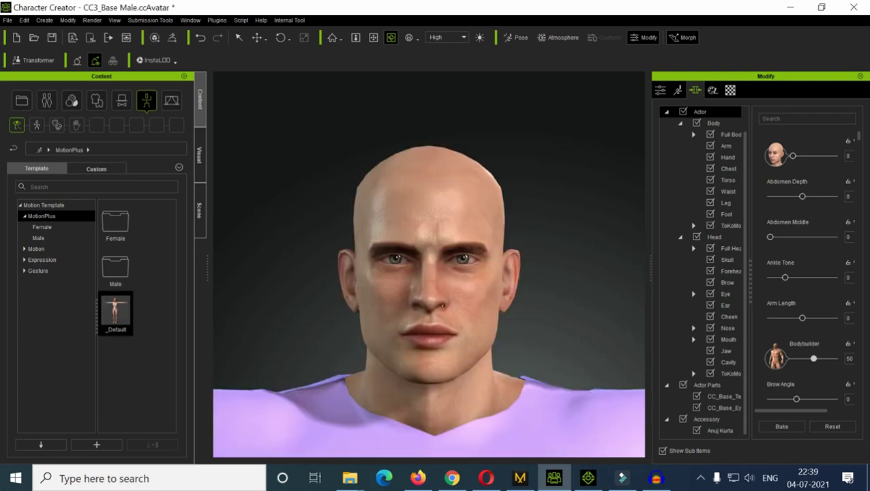
pyautogui.scroll(-5, 442, 305)
pyautogui.moveTo(624, 342); pyautogui.dragTo(626, 365, button='right')
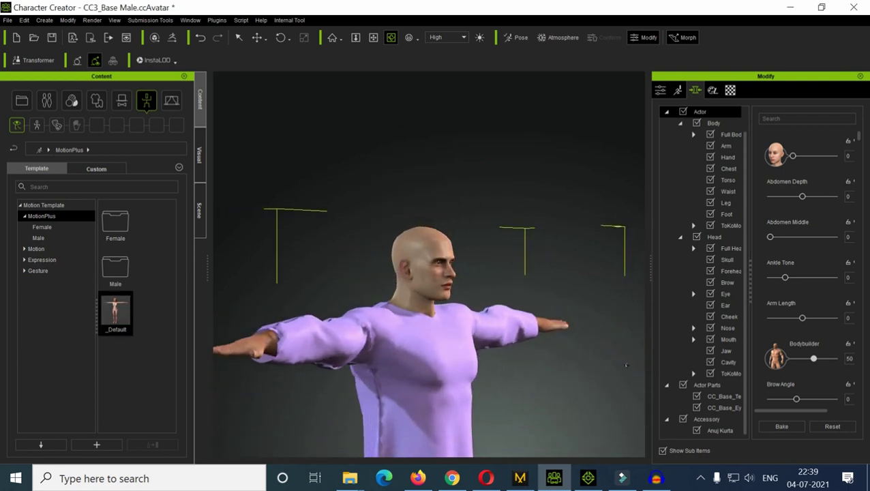
pyautogui.press('f')
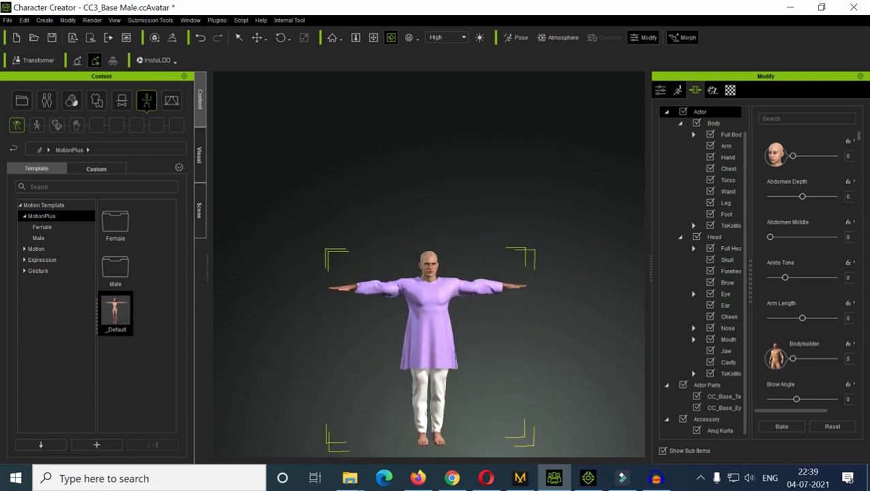
# - Convert the kurta accessory to cloth by transferring skin weights with the Default template
pyautogui.click(199, 210)
pyautogui.click(55, 131)
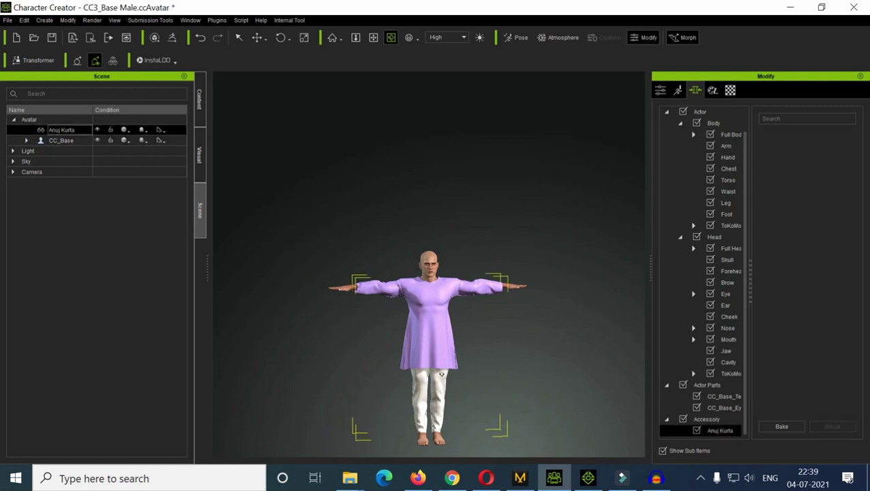
pyautogui.click(660, 90)
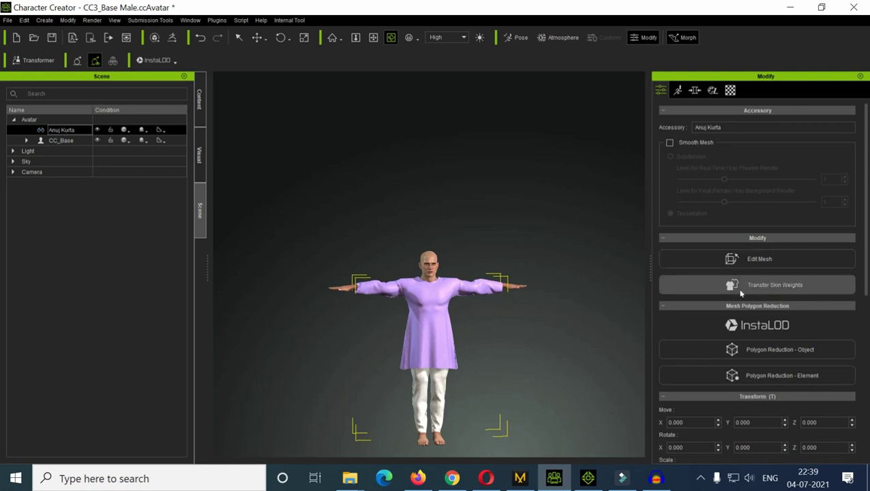
pyautogui.click(767, 285)
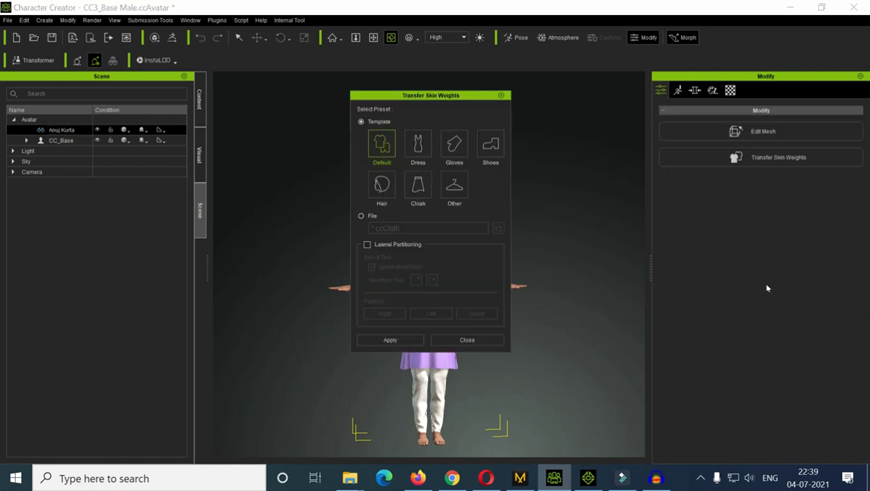
pyautogui.click(405, 339)
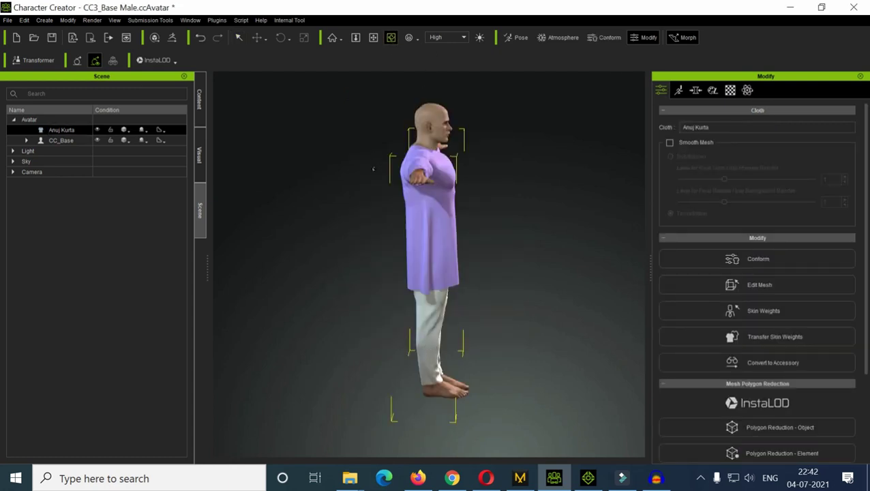
# - Set the shader type of the trousers material FABRIC 1_FRONT_3504 to PBR
pyautogui.moveTo(372, 168); pyautogui.dragTo(485, 238, button='right')
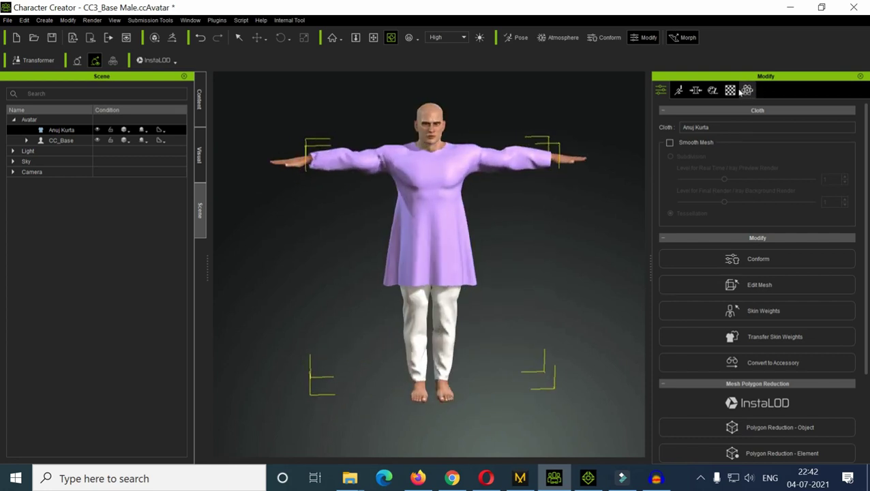
pyautogui.click(730, 90)
pyautogui.click(683, 168)
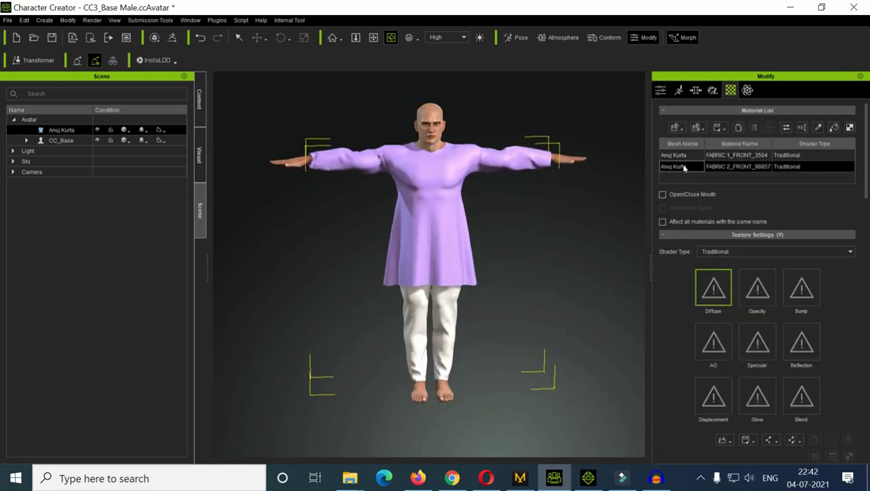
pyautogui.scroll(-6, 735, 307)
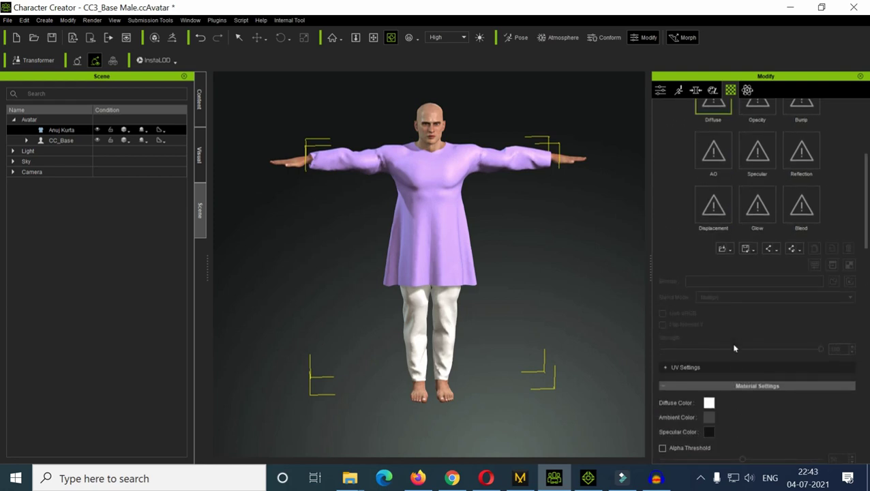
pyautogui.scroll(3, 712, 164)
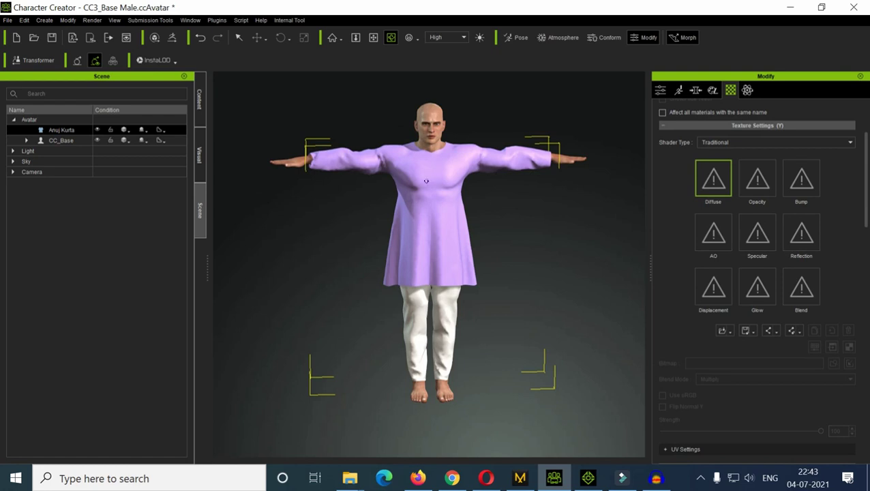
pyautogui.click(746, 143)
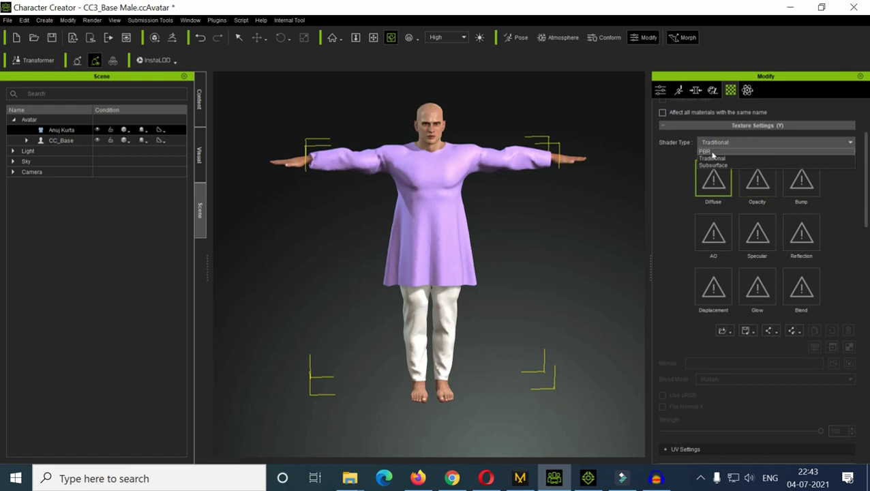
pyautogui.click(714, 158)
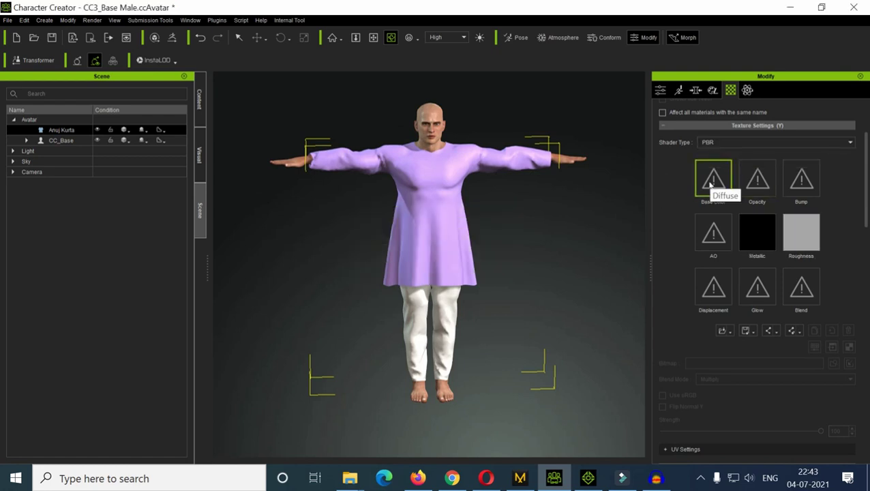
# - Switch to Firefox and open the Freepik and Pixabay results of the free fabric texture search
pyautogui.click(712, 179)
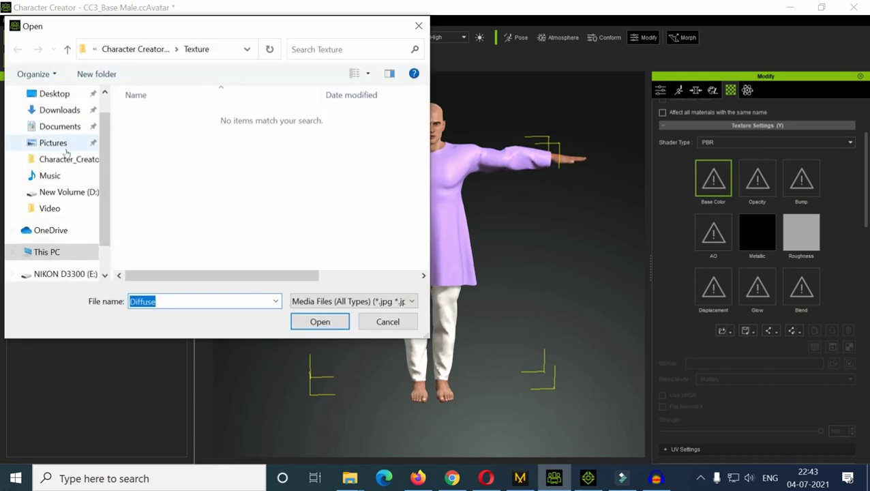
pyautogui.click(418, 26)
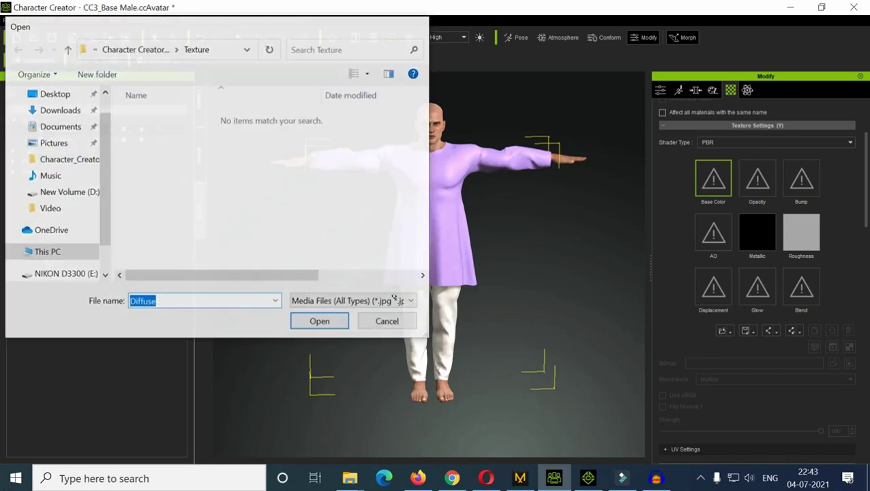
pyautogui.click(417, 478)
pyautogui.middleClick(190, 383)
pyautogui.click(215, 9)
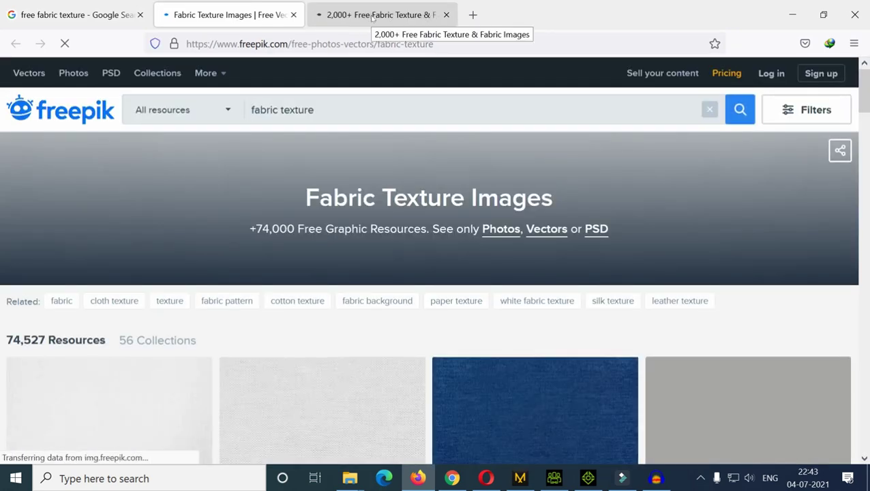
# - Browse Pixabay's fabric texture images and open the brown jute textile photo
pyautogui.click(371, 15)
pyautogui.scroll(-4, 414, 257)
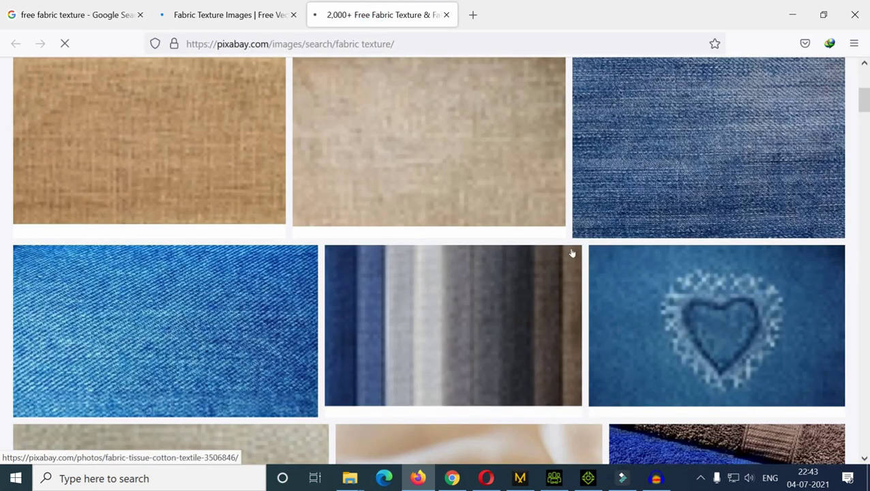
pyautogui.scroll(2, 443, 256)
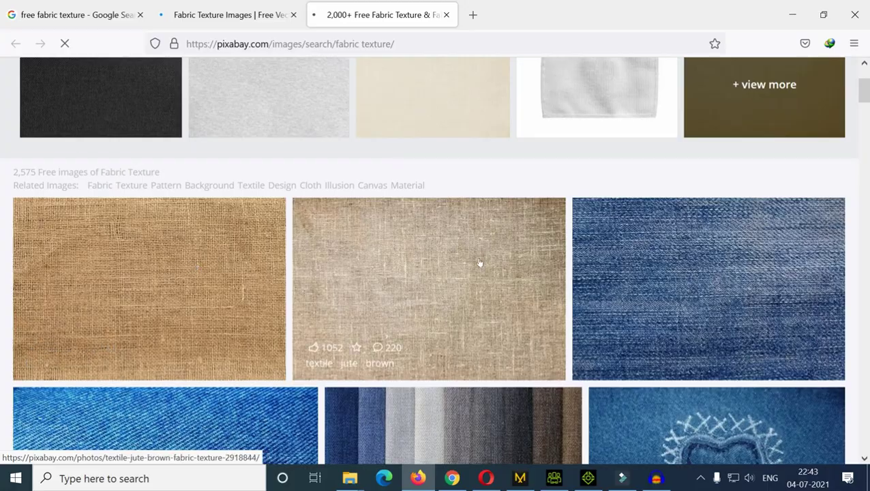
pyautogui.scroll(-3, 477, 262)
pyautogui.scroll(-12, 456, 267)
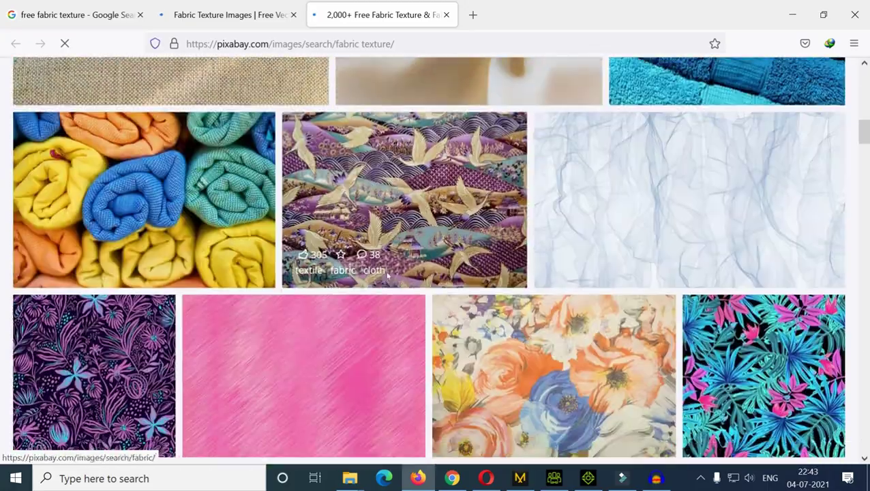
pyautogui.scroll(9, 418, 268)
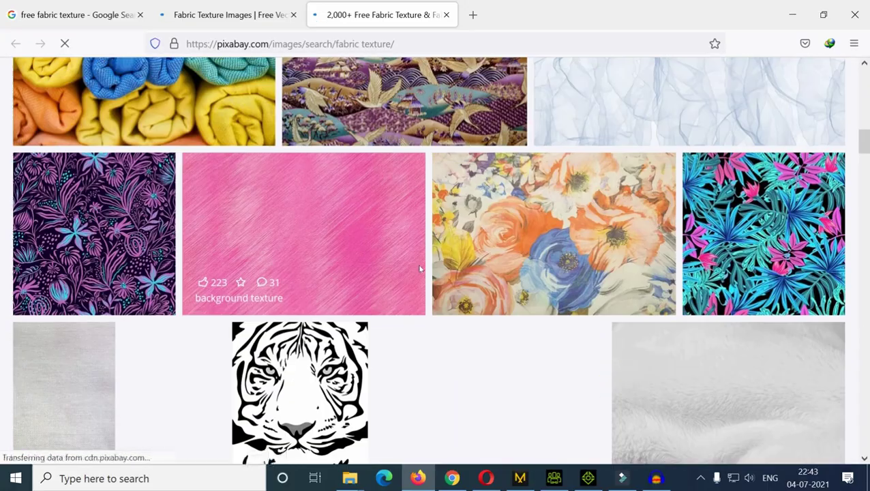
pyautogui.scroll(3, 419, 268)
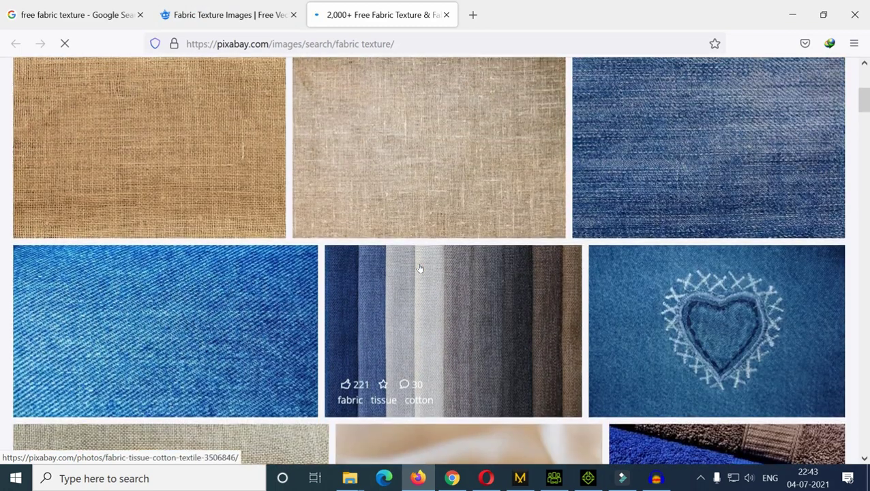
pyautogui.scroll(1, 419, 268)
pyautogui.click(439, 201)
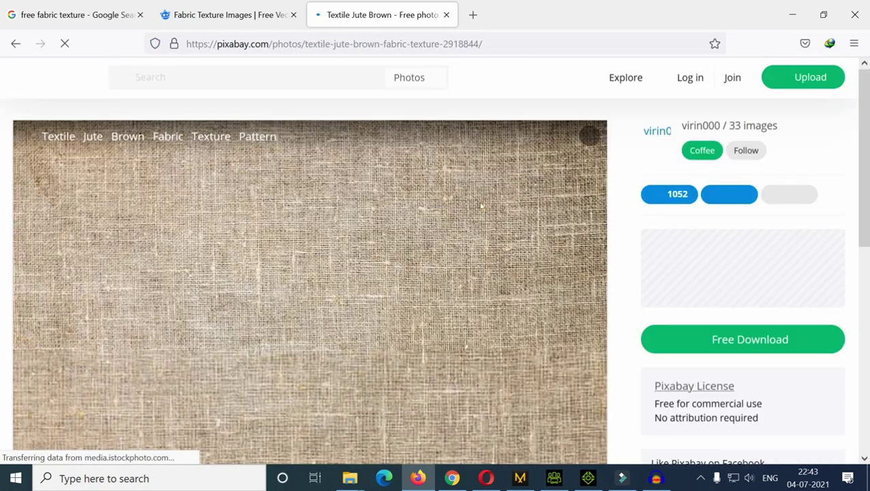
# - Download the jute textile photo and save it as textile-2918844_1920.jpg
pyautogui.scroll(-1, 503, 272)
pyautogui.click(742, 267)
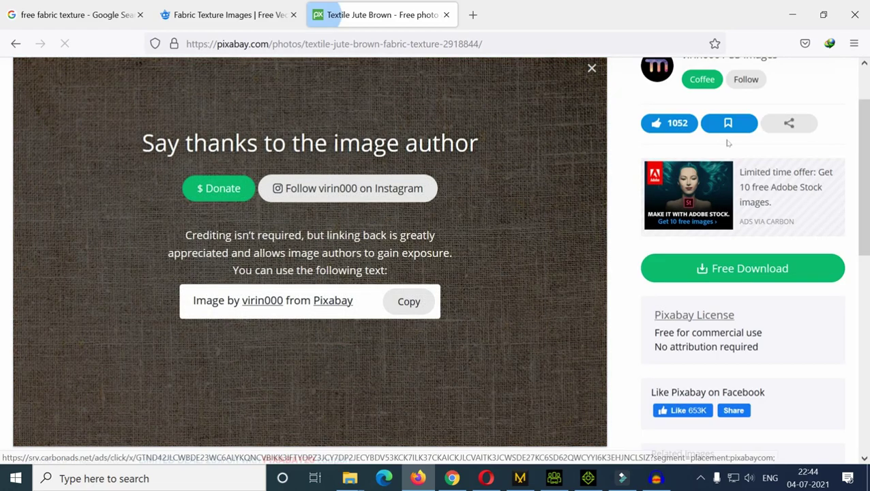
pyautogui.click(335, 271)
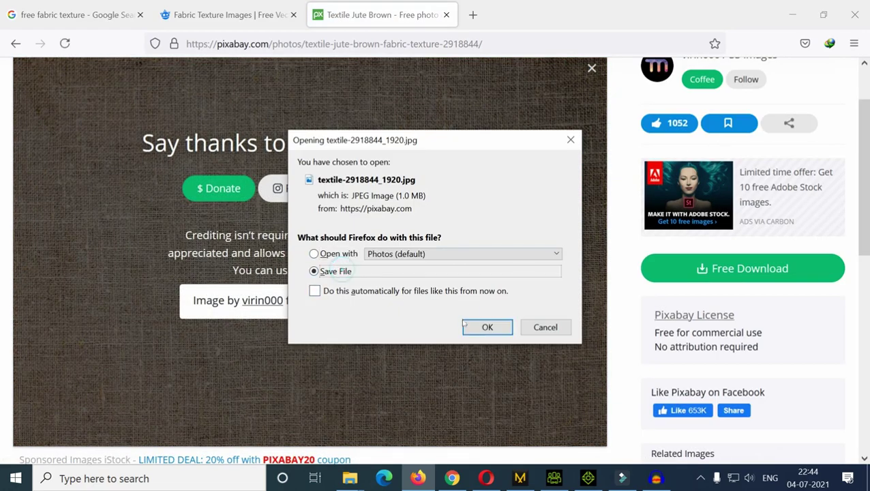
pyautogui.click(487, 328)
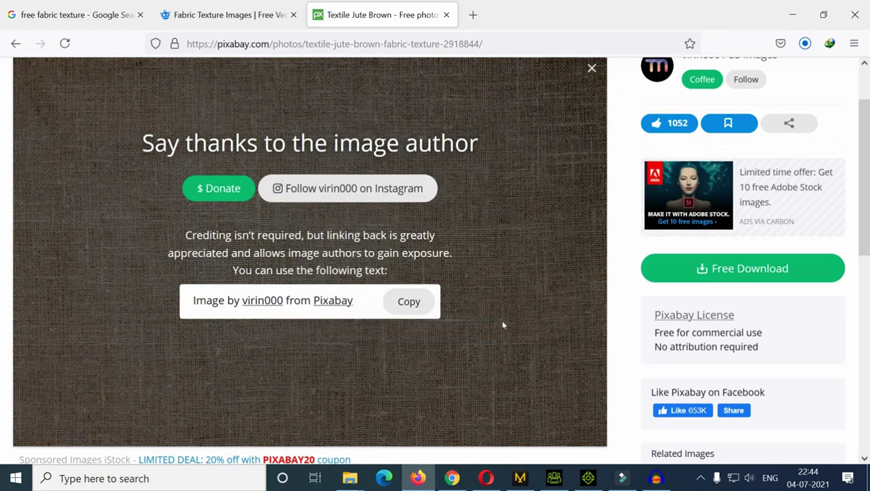
# - Switch to Character Creator and load textile-2918844_1920 from Downloads as the trousers material's Base Color texture
pyautogui.click(553, 478)
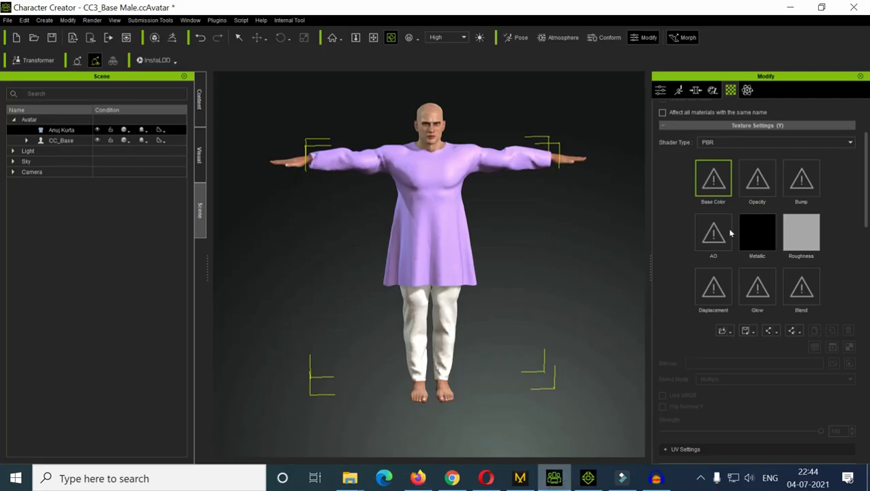
pyautogui.click(713, 184)
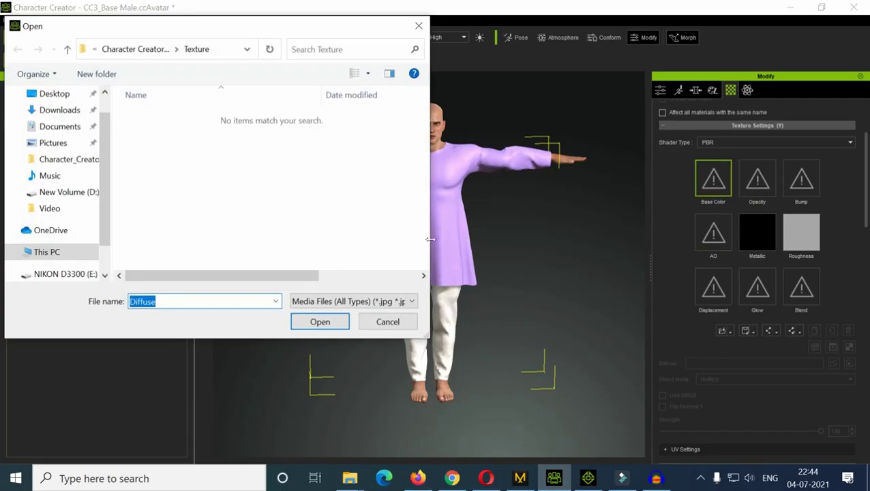
pyautogui.click(65, 112)
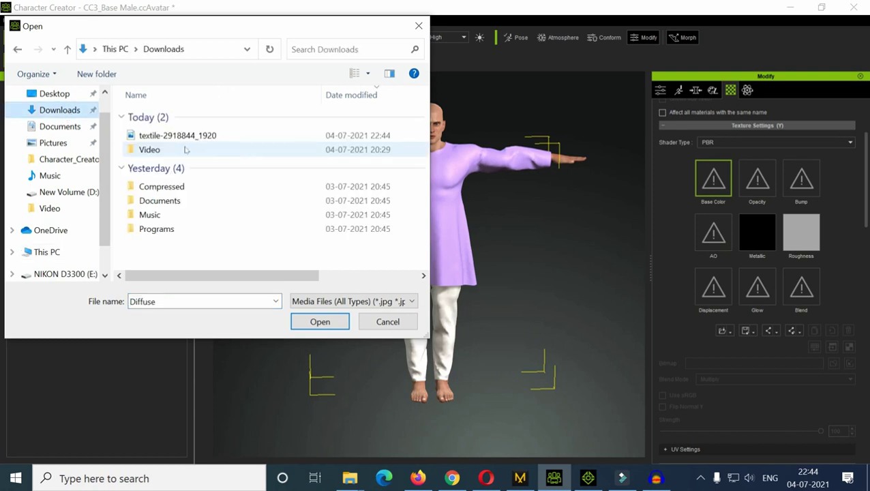
pyautogui.click(161, 135)
pyautogui.click(320, 321)
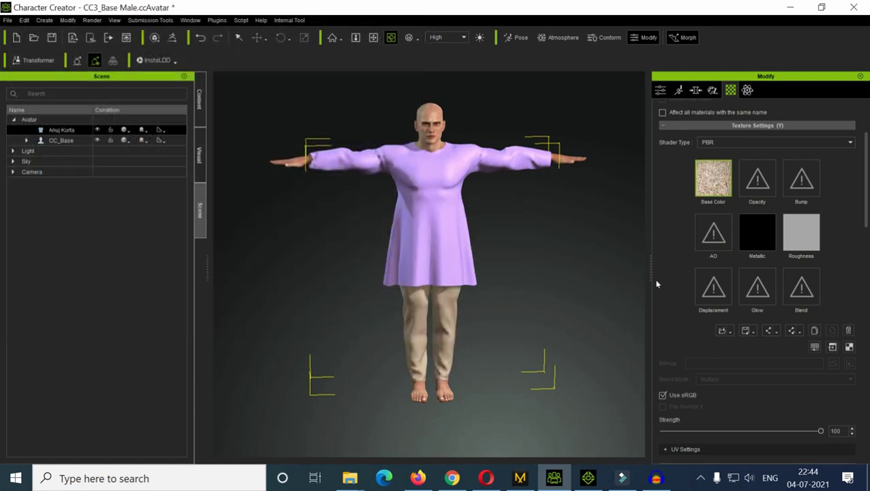
# - Load textile-2918844_1920 as the Diffuse texture of the kurta material FABRIC 2_FRONT_98857
pyautogui.scroll(-1, 431, 364)
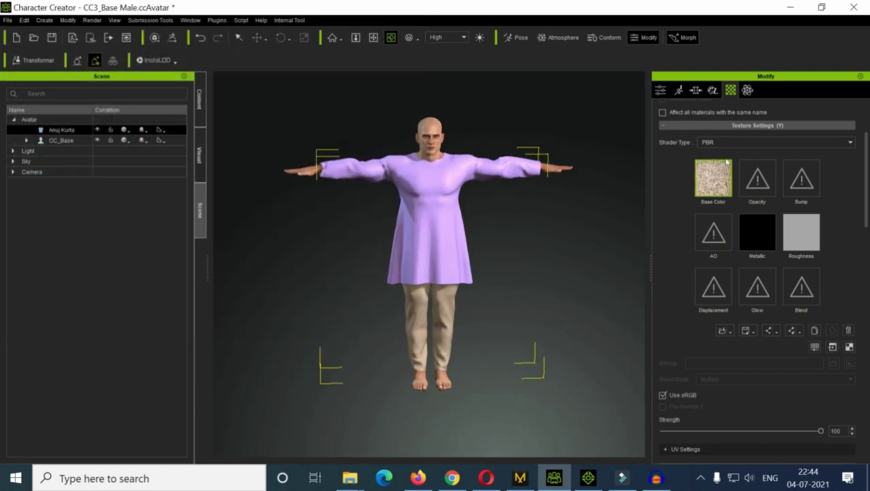
pyautogui.scroll(4, 728, 143)
pyautogui.click(687, 171)
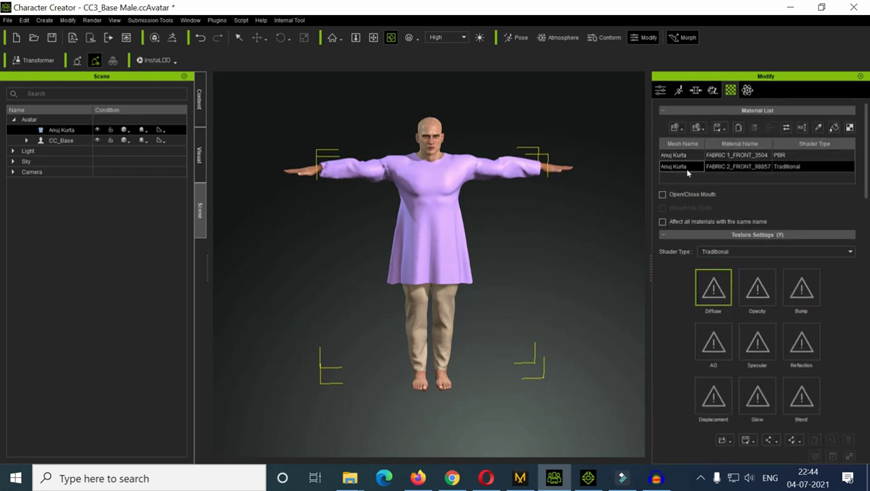
pyautogui.click(713, 289)
pyautogui.click(177, 135)
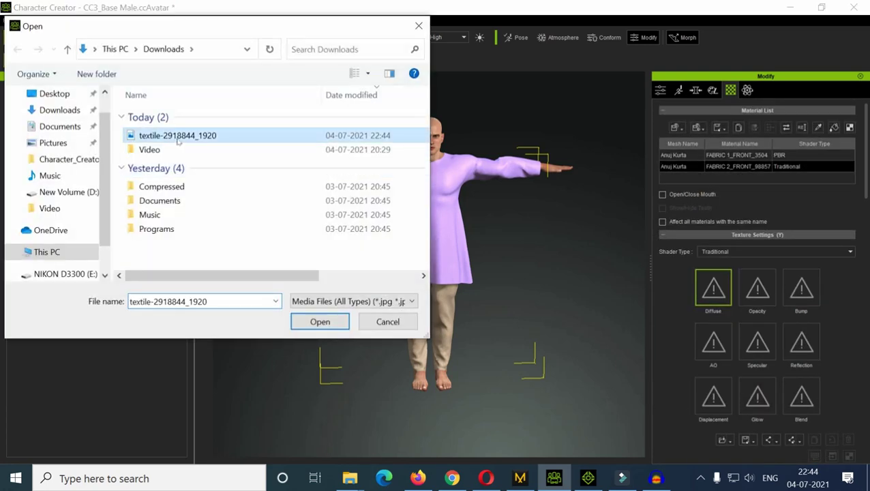
pyautogui.click(320, 321)
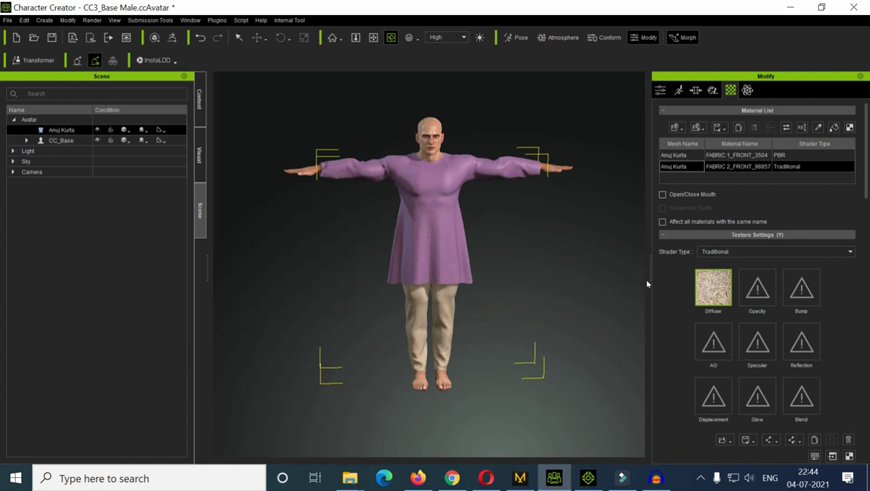
# - Set the kurta material's diffuse and ambient colours to white
pyautogui.scroll(-10, 684, 318)
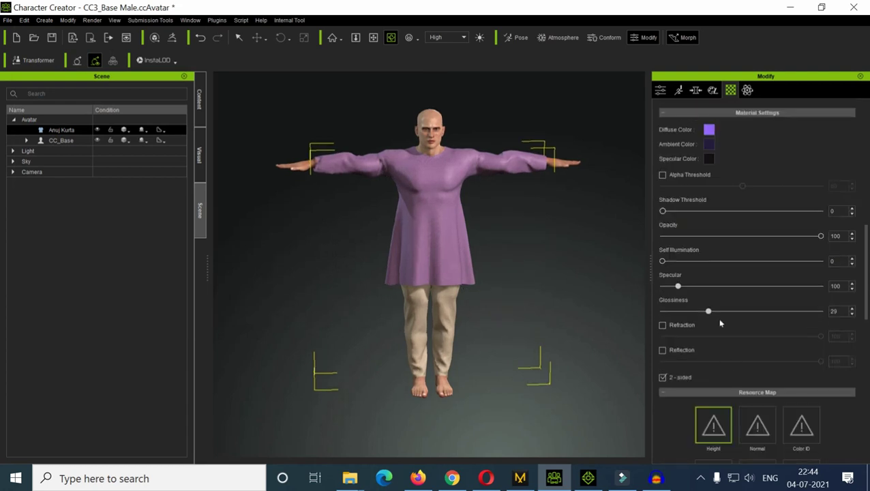
pyautogui.click(709, 238)
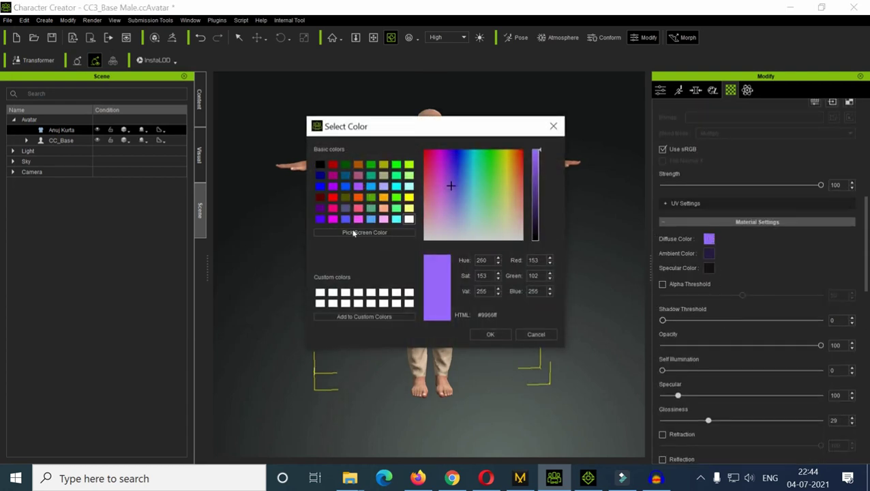
pyautogui.click(489, 334)
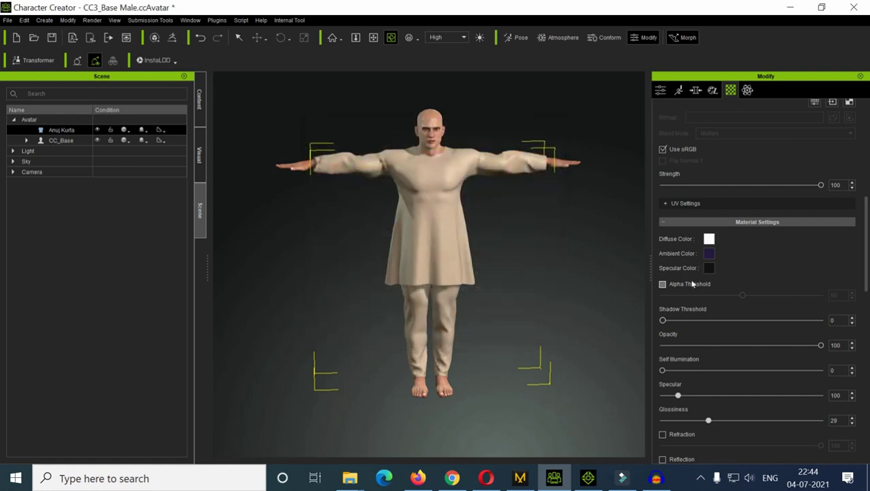
pyautogui.click(709, 253)
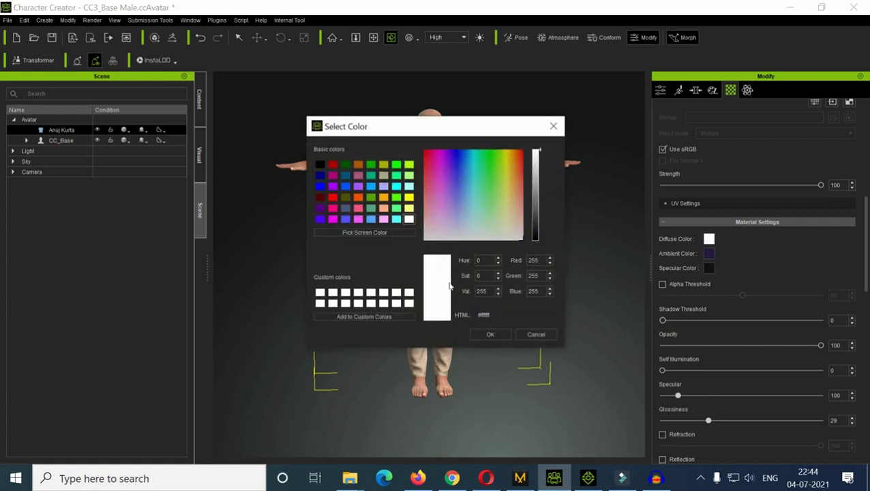
pyautogui.click(491, 334)
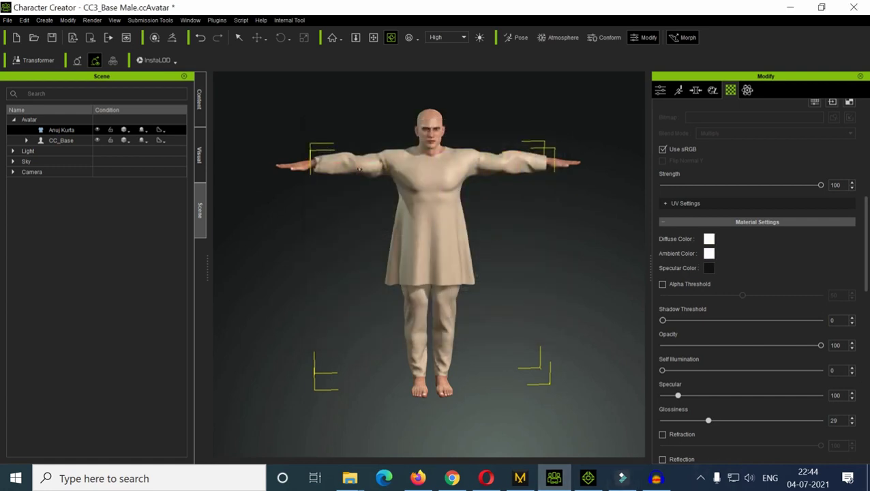
# - Change the shader type of the kurta material FABRIC 2_FRONT_98857 to PBR
pyautogui.scroll(3, 360, 170)
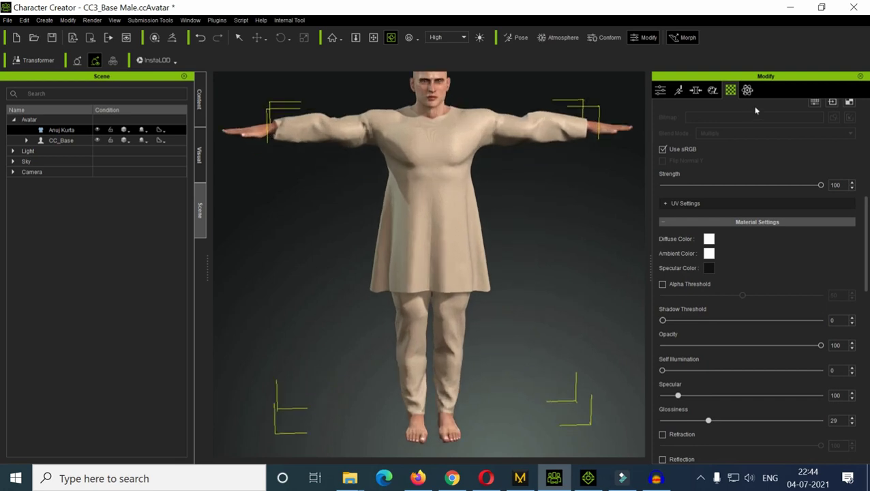
pyautogui.scroll(5, 755, 176)
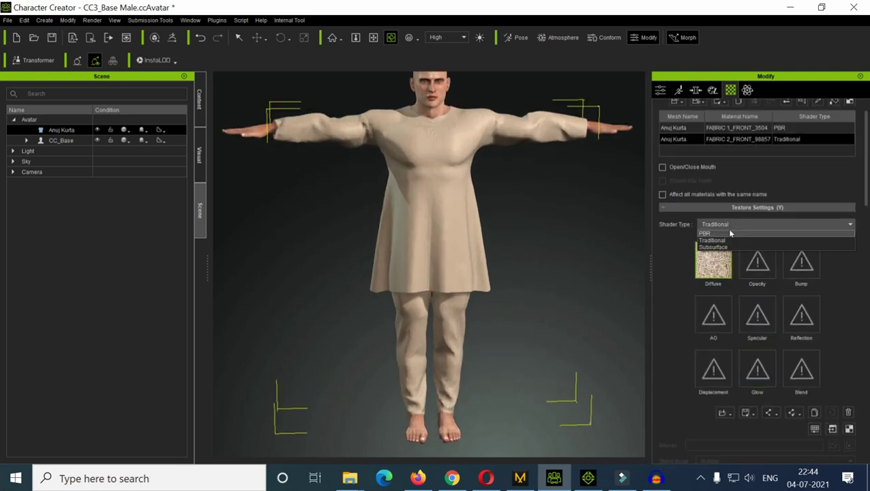
pyautogui.click(729, 234)
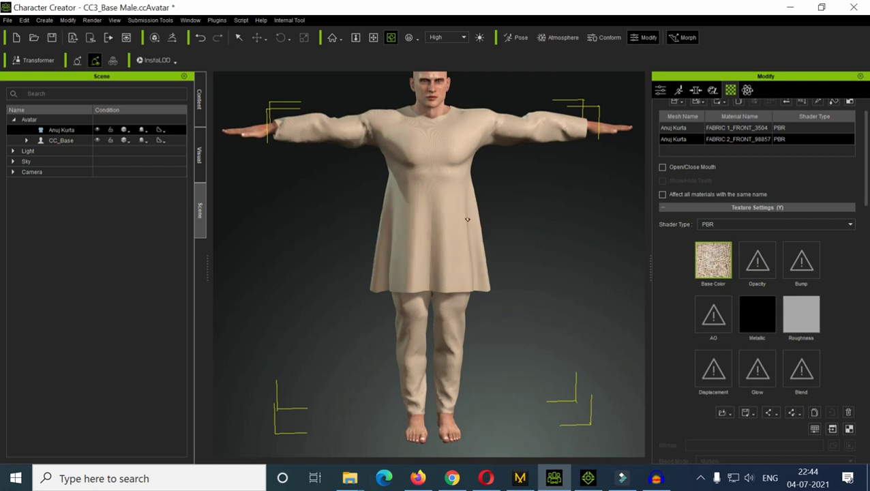
# - Examine the jute fabric texture on the kurta's chest up close
pyautogui.click(373, 38)
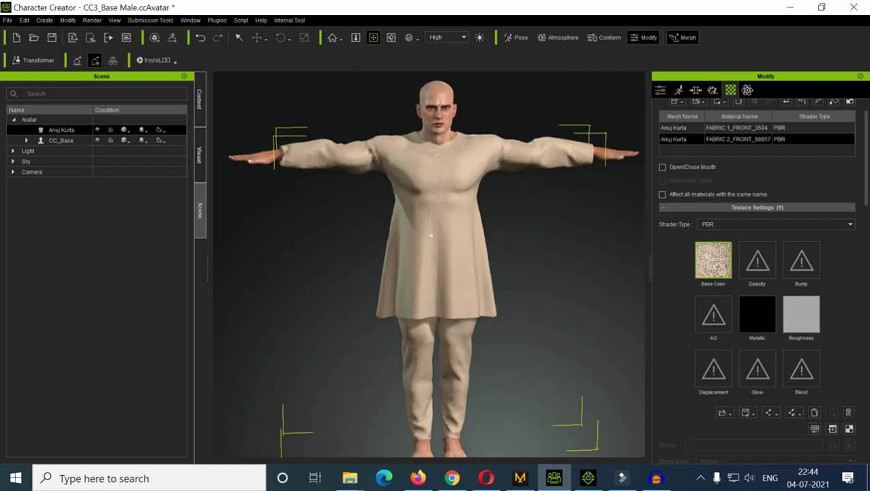
pyautogui.scroll(4, 453, 286)
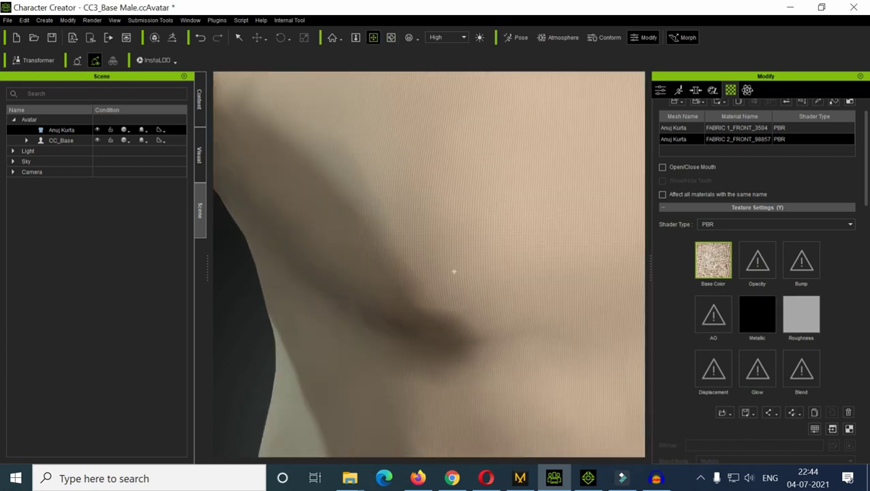
pyautogui.scroll(-5, 449, 253)
pyautogui.moveTo(501, 306); pyautogui.dragTo(344, 363)
pyautogui.press('f')
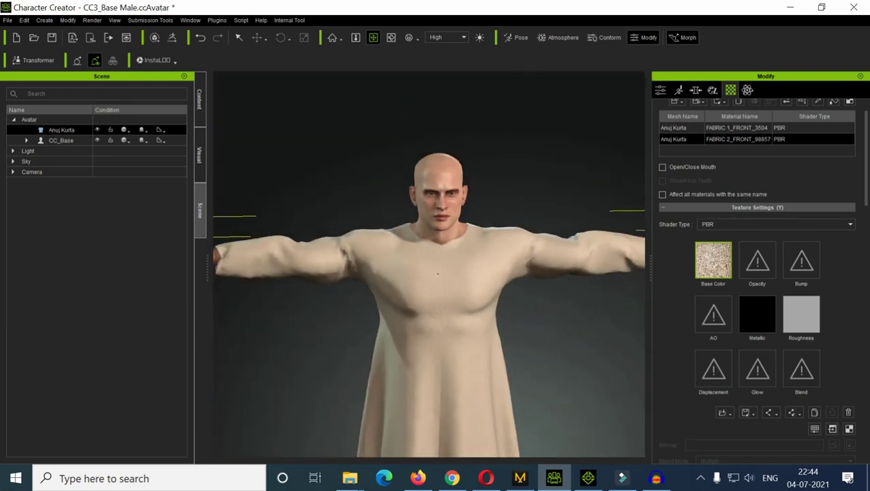